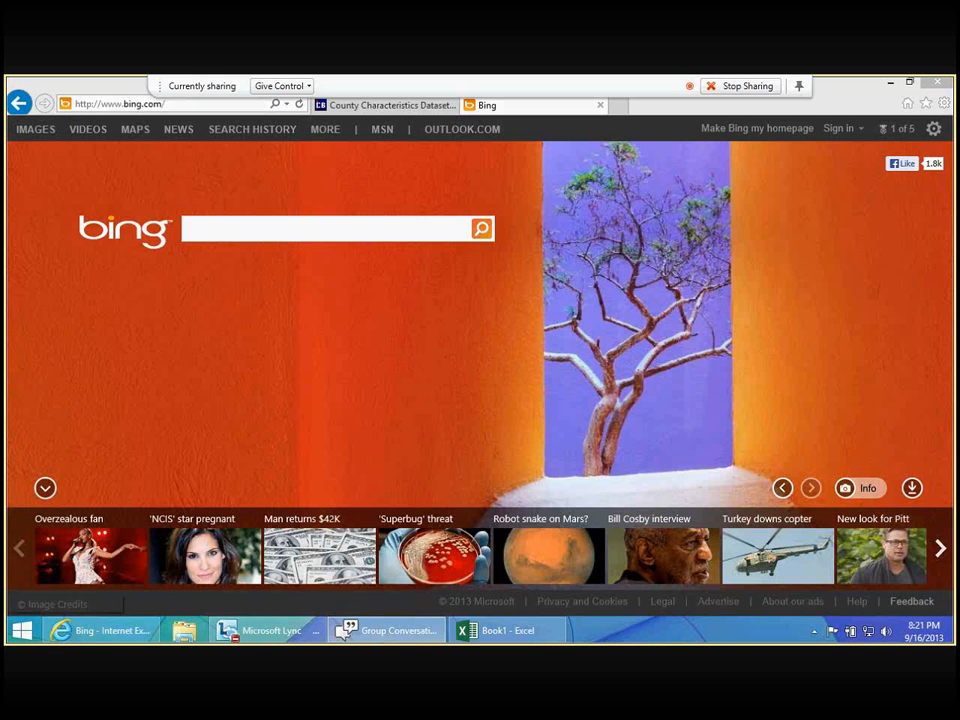
# - Search Bing for "power map for excel" and open the official download page for Power Map Preview for Excel 2013
pyautogui.click(274, 236)
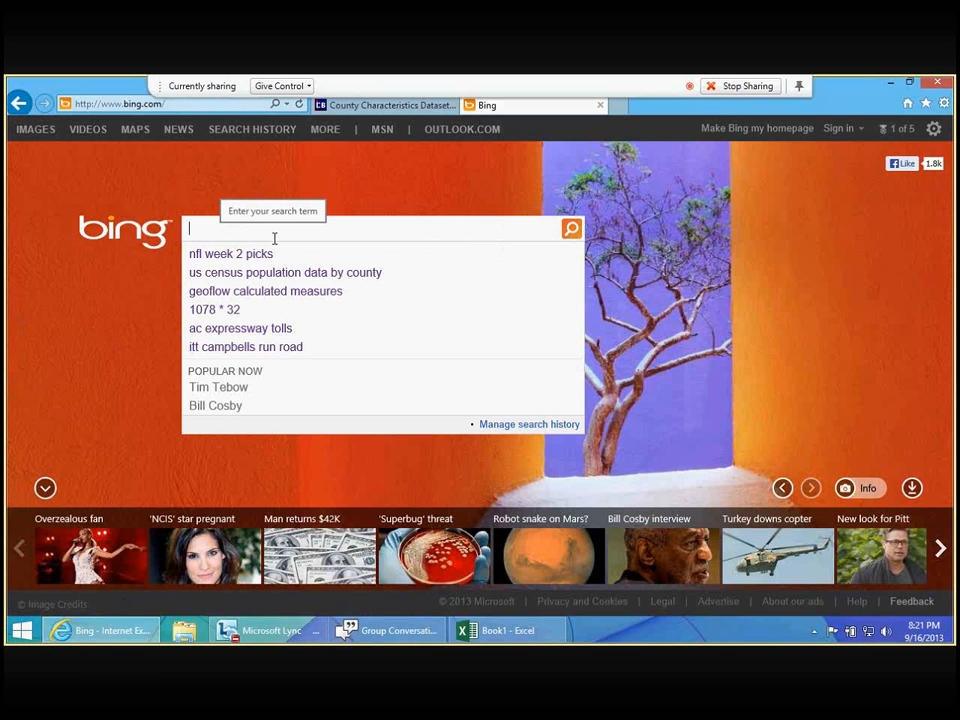
pyautogui.write('power map for excel')
pyautogui.press('Return')
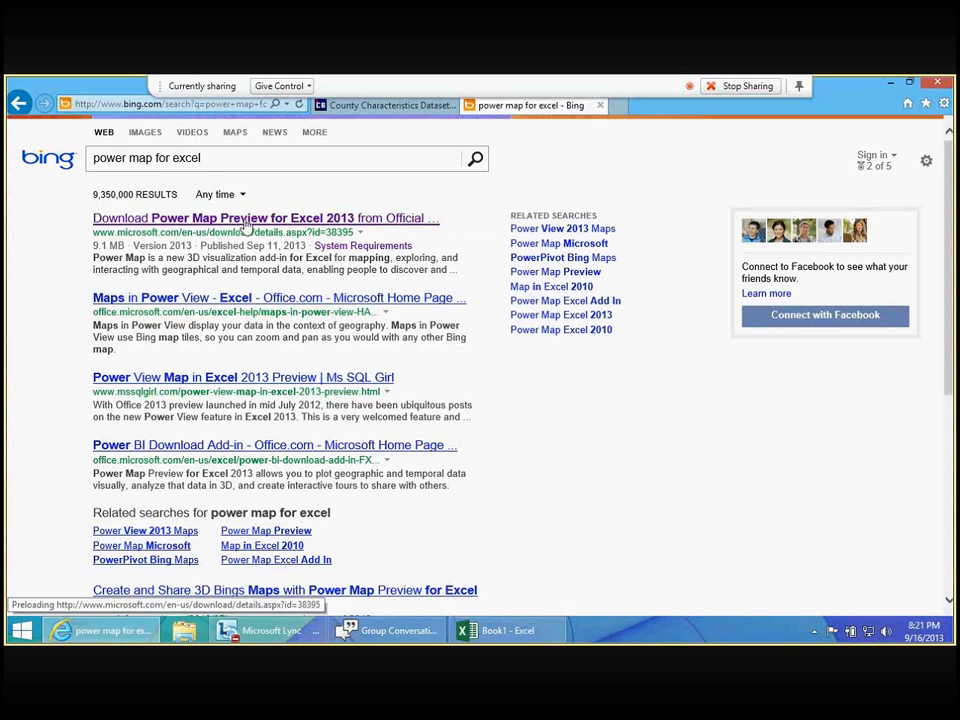
pyautogui.click(216, 217)
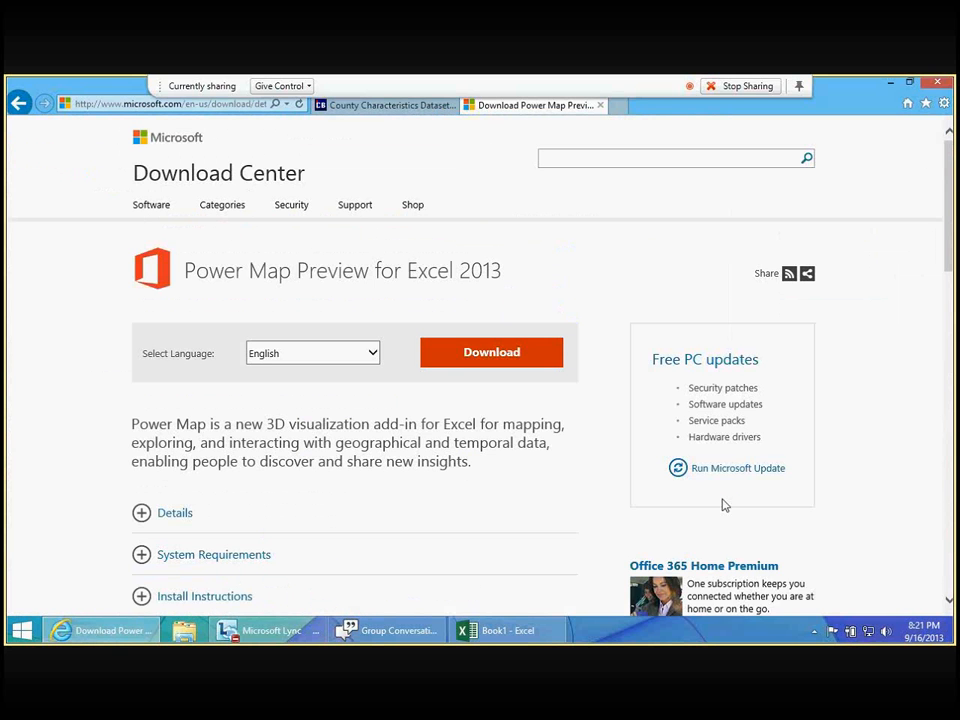
# - View the files offered for download with Power Map Preview, then close the list without downloading any
pyautogui.click(478, 367)
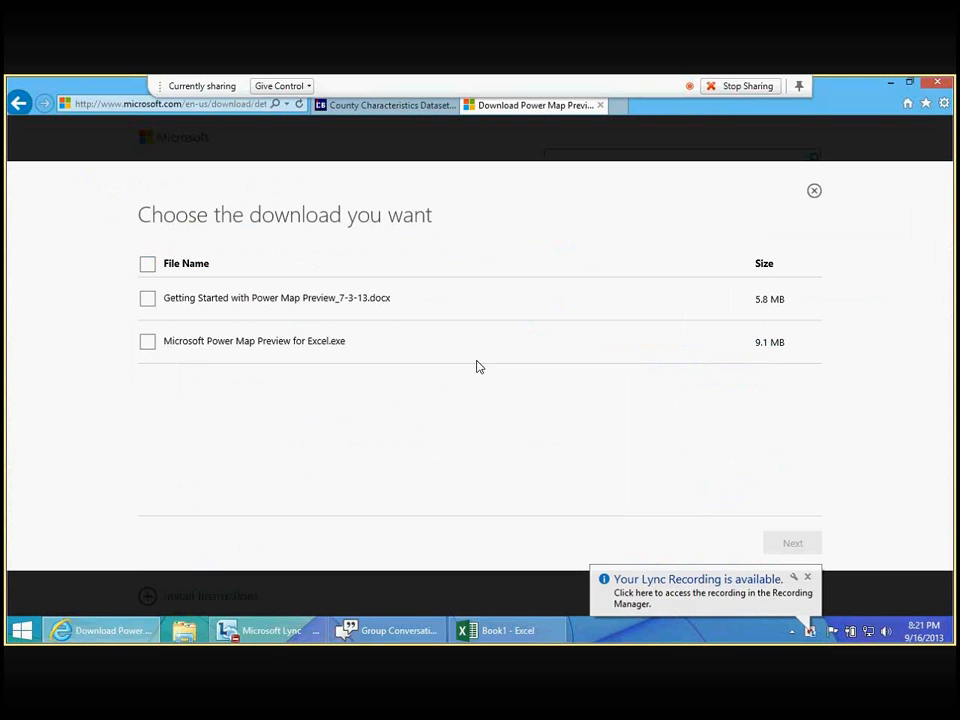
pyautogui.click(148, 342)
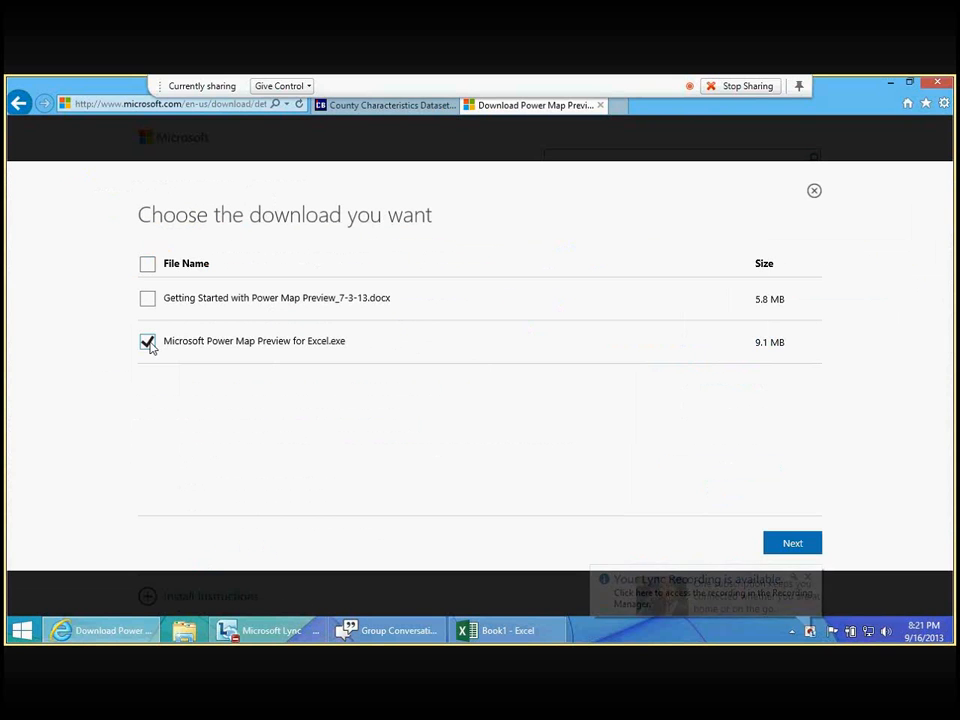
pyautogui.click(148, 342)
pyautogui.click(148, 300)
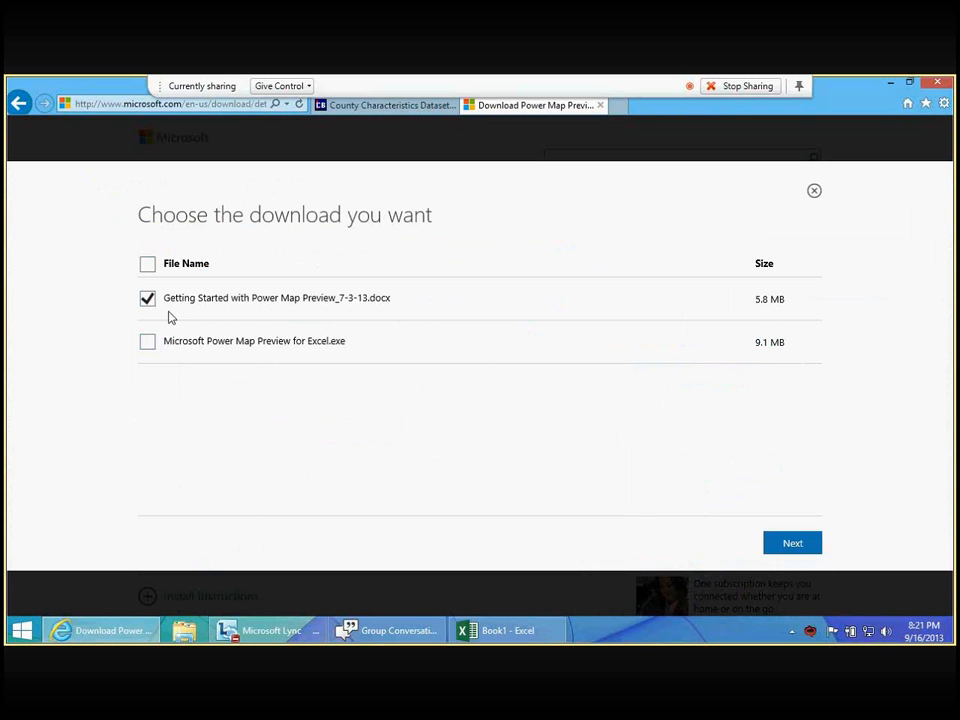
pyautogui.click(148, 300)
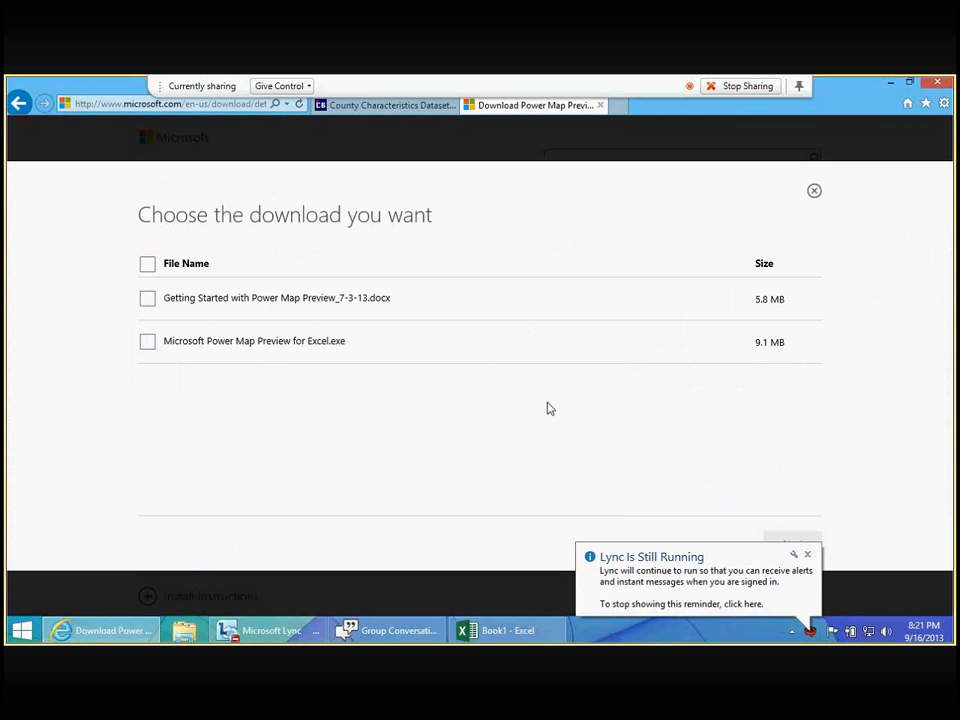
pyautogui.click(779, 590)
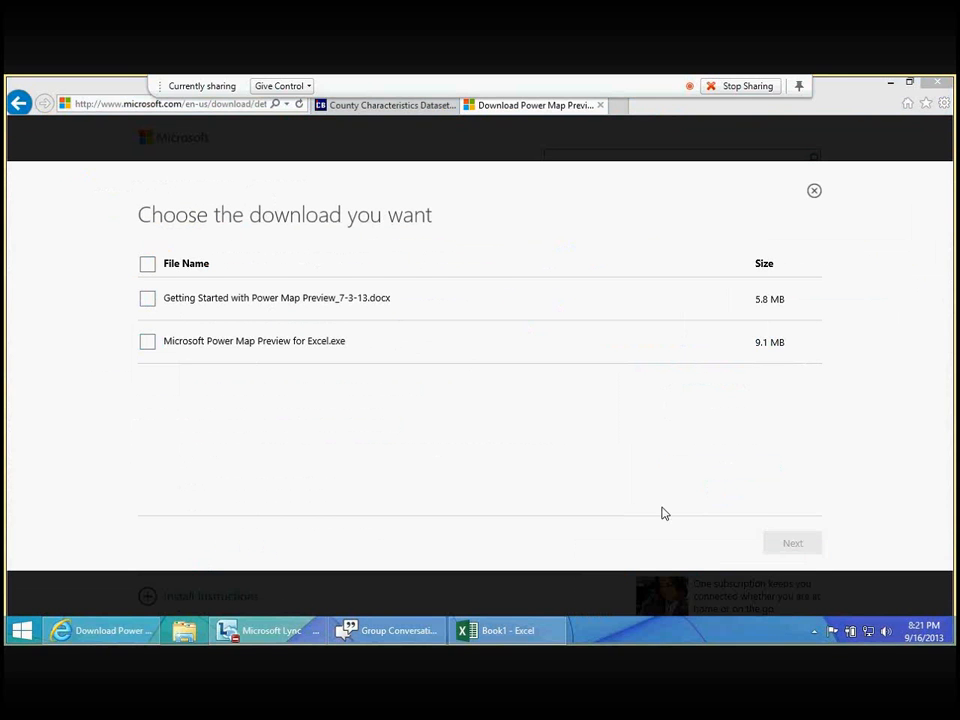
pyautogui.click(890, 156)
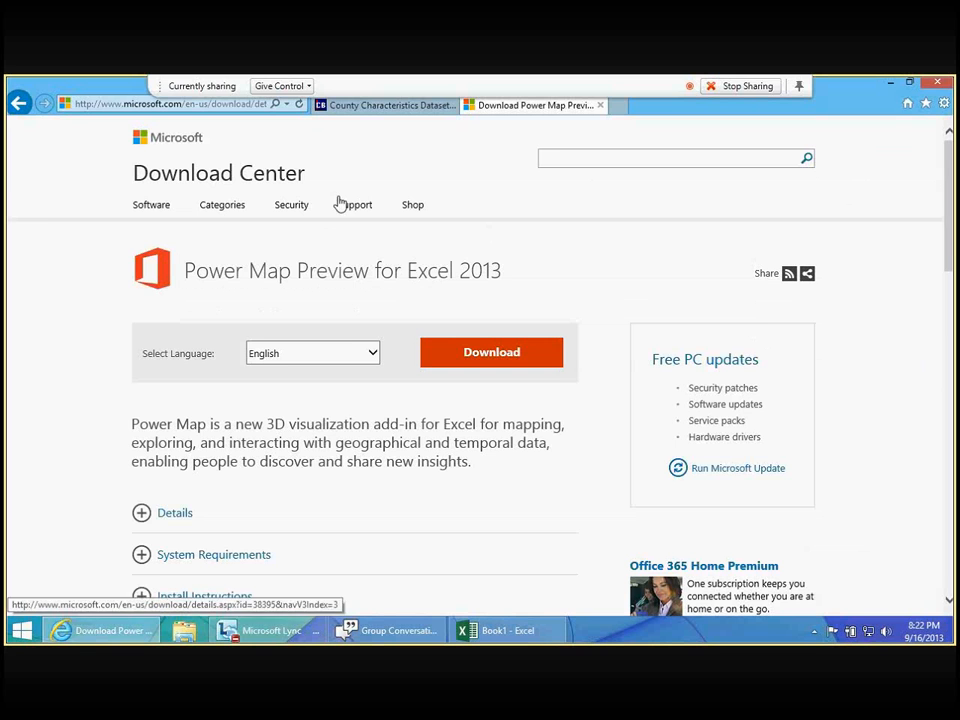
# - Switch to the blank Excel workbook and show the available Power Map launch options
pyautogui.click(519, 634)
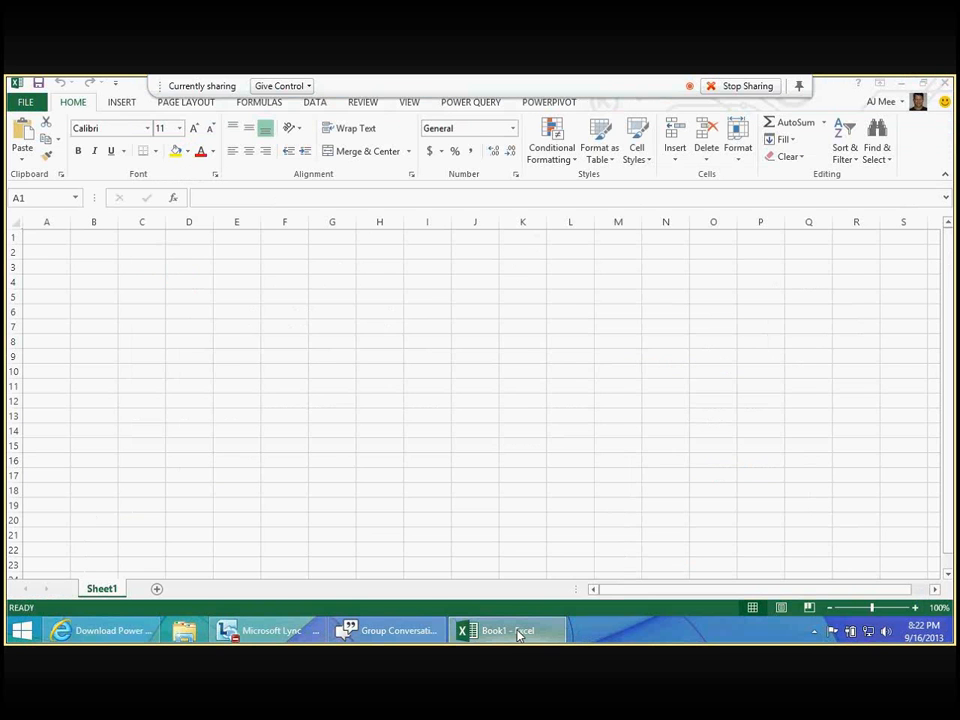
pyautogui.click(118, 104)
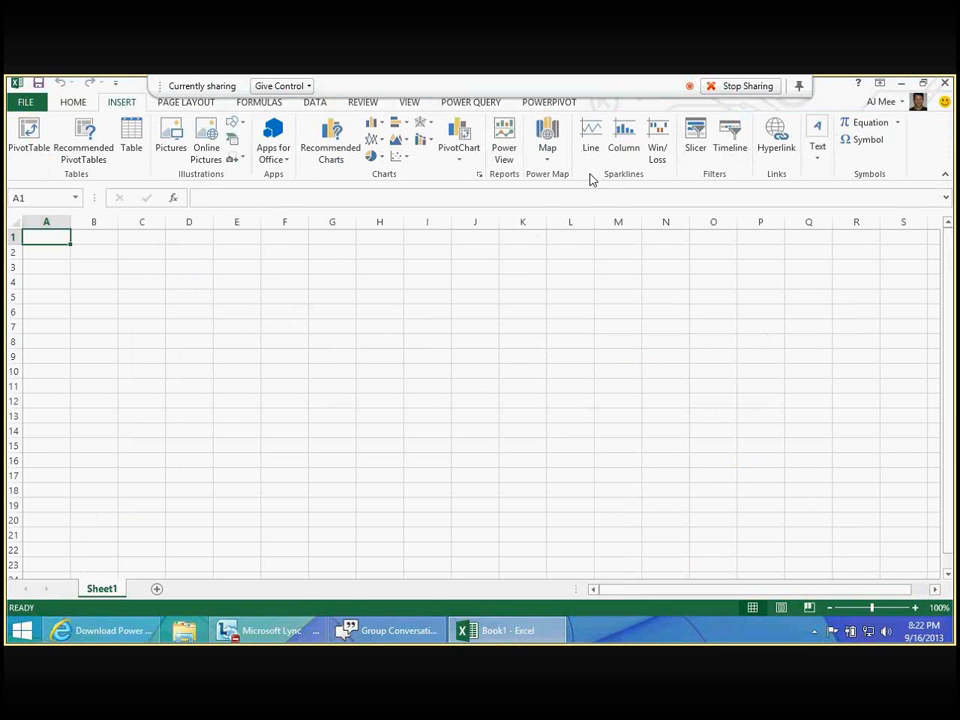
pyautogui.click(547, 155)
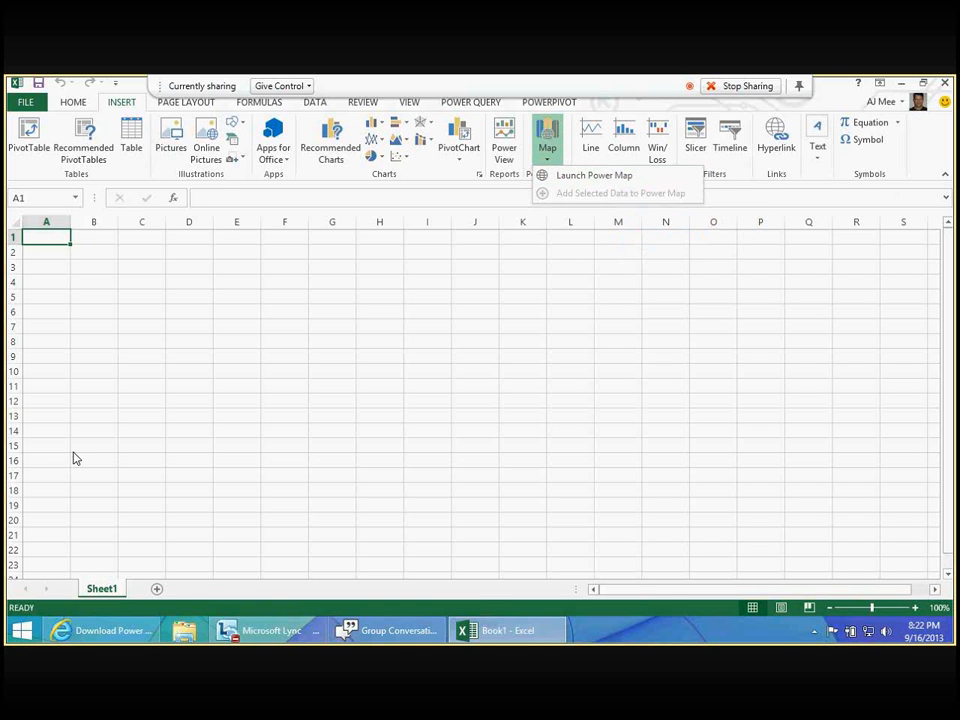
# - Switch to the browser's Census county characteristics page, view the Wisconsin CSV data, and return to the dataset list
pyautogui.hotkey('alt', 'Tab')
pyautogui.click(405, 108)
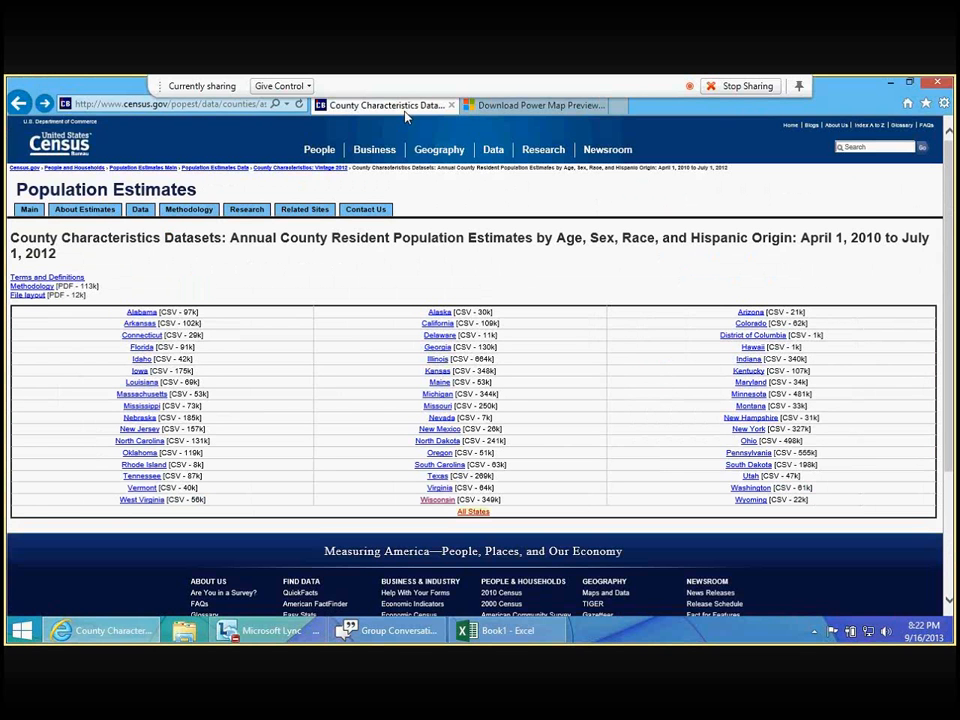
pyautogui.click(437, 503)
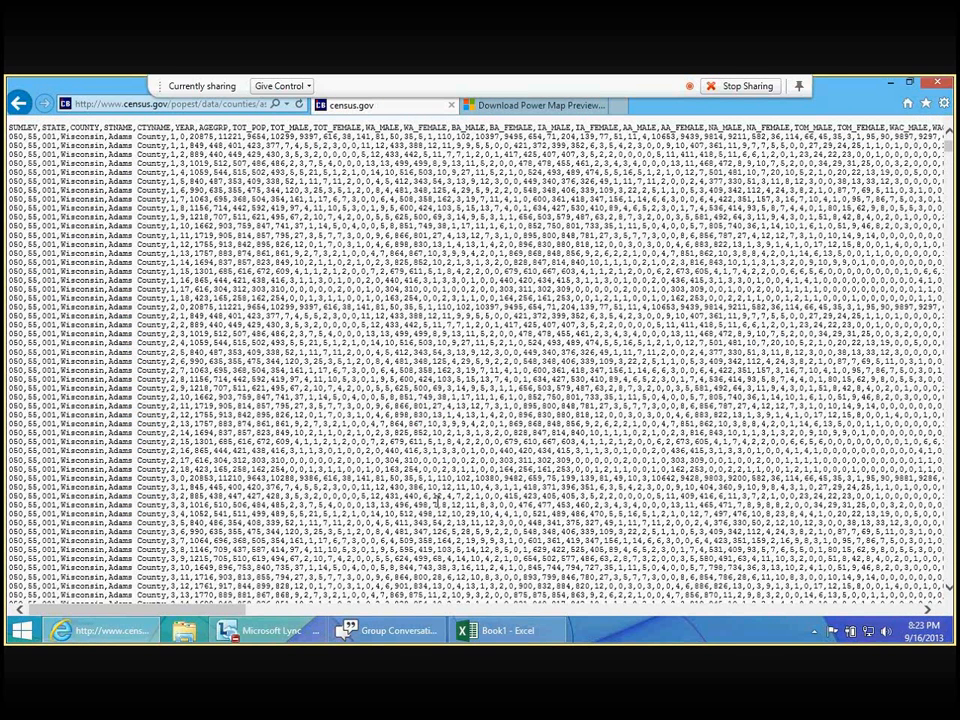
pyautogui.click(18, 102)
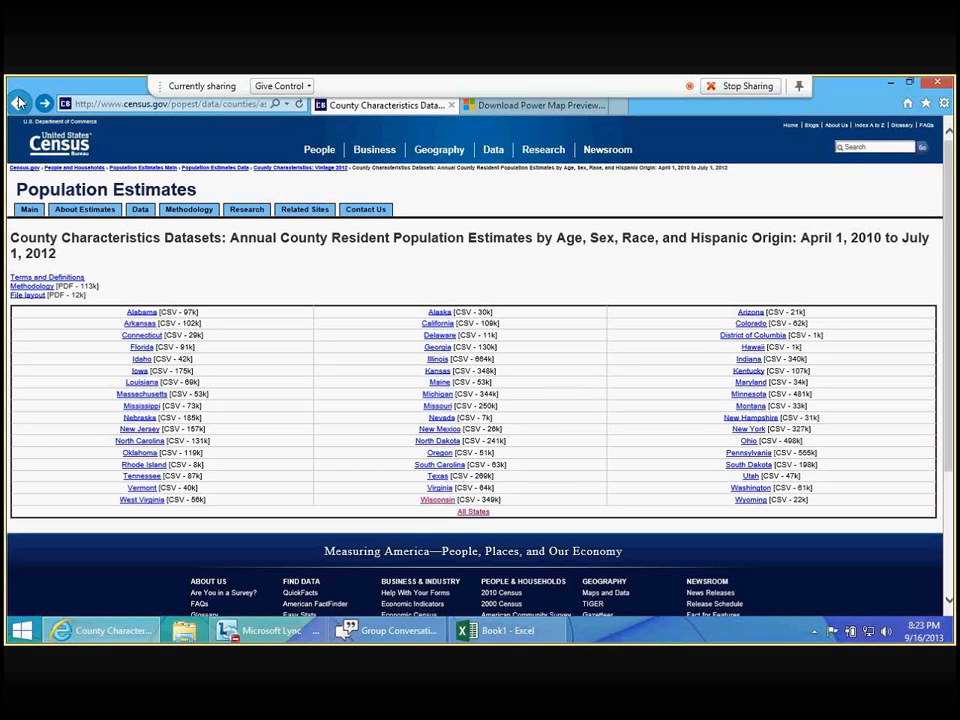
# - Copy the link of the All States dataset and load it in Excel as a Power Query web source, with the editor window fully in view
pyautogui.rightClick(478, 511)
pyautogui.click(551, 251)
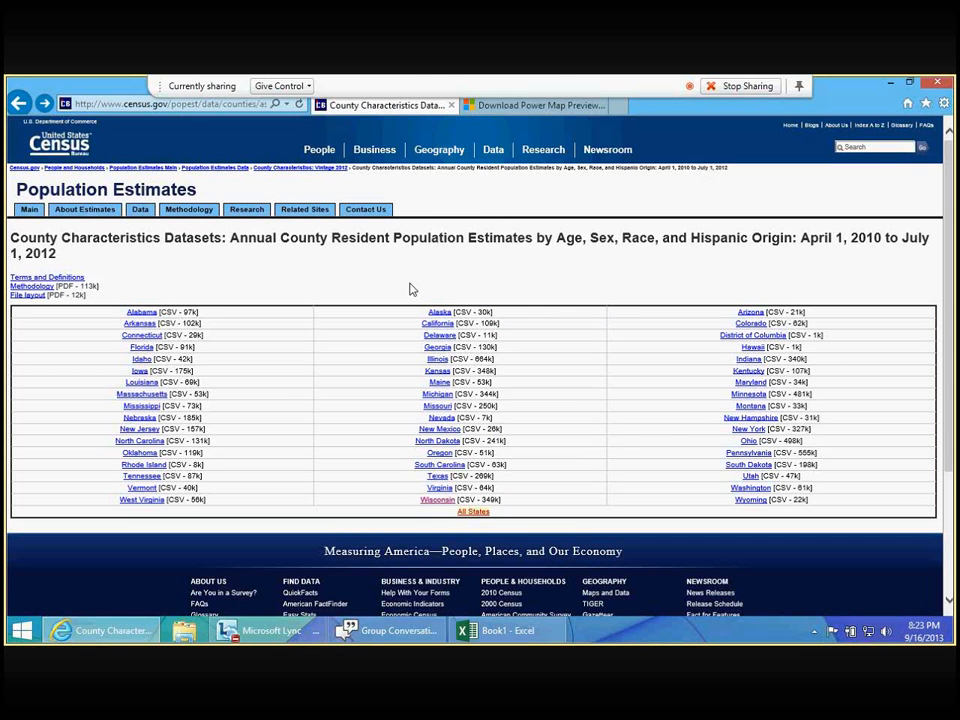
pyautogui.click(522, 631)
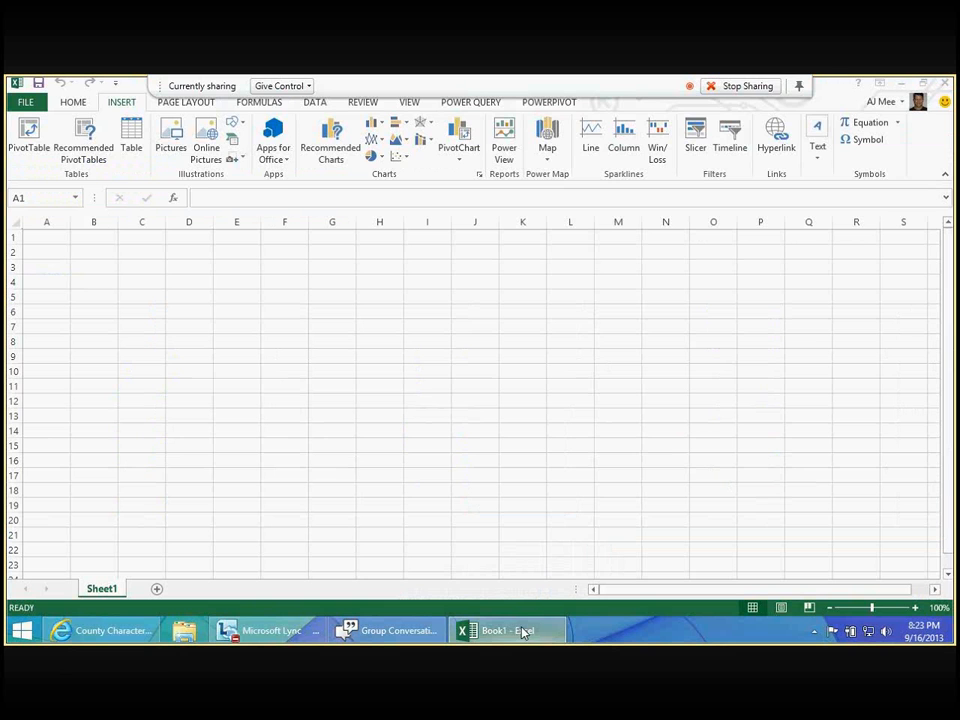
pyautogui.click(474, 108)
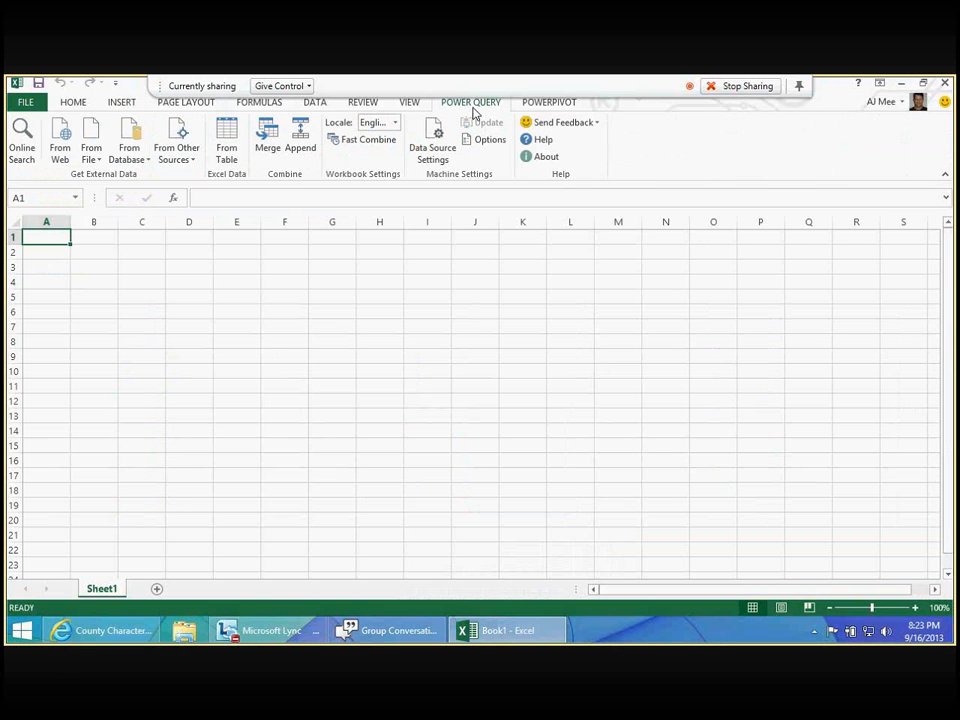
pyautogui.click(55, 156)
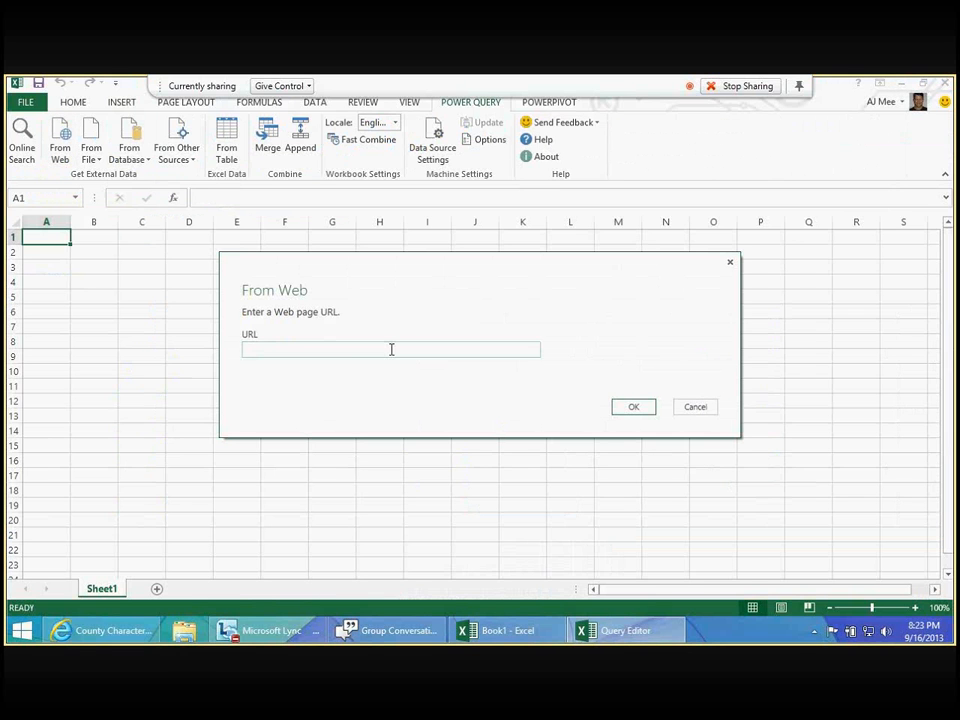
pyautogui.write('www.census.gov/popest/data/counties/asrh/2012/files/CC-EST2012-ALLDATA.csv')
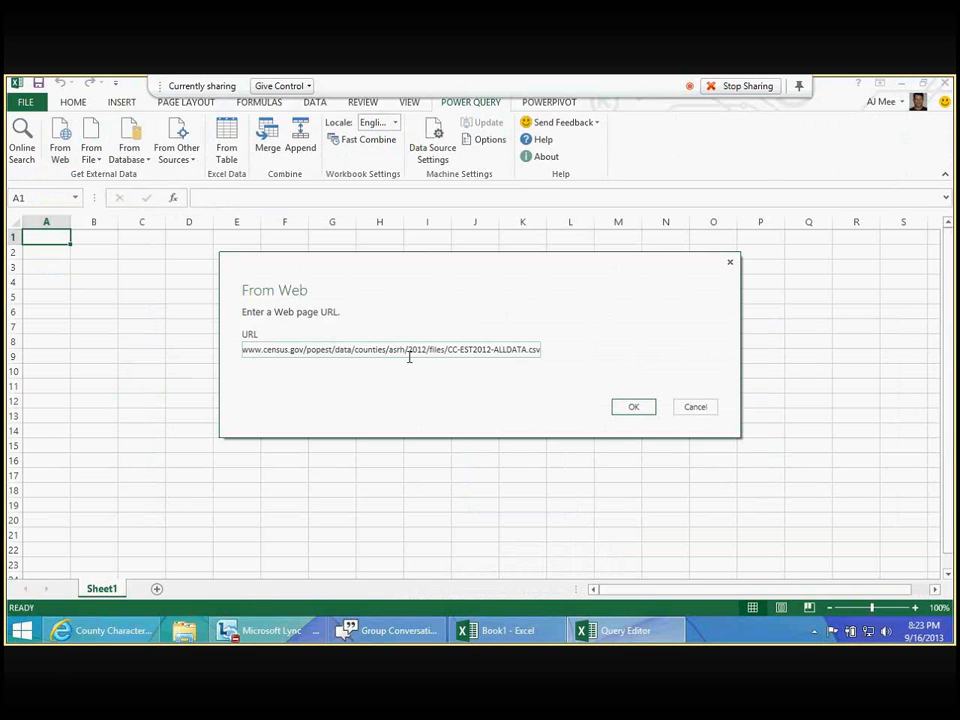
pyautogui.click(646, 409)
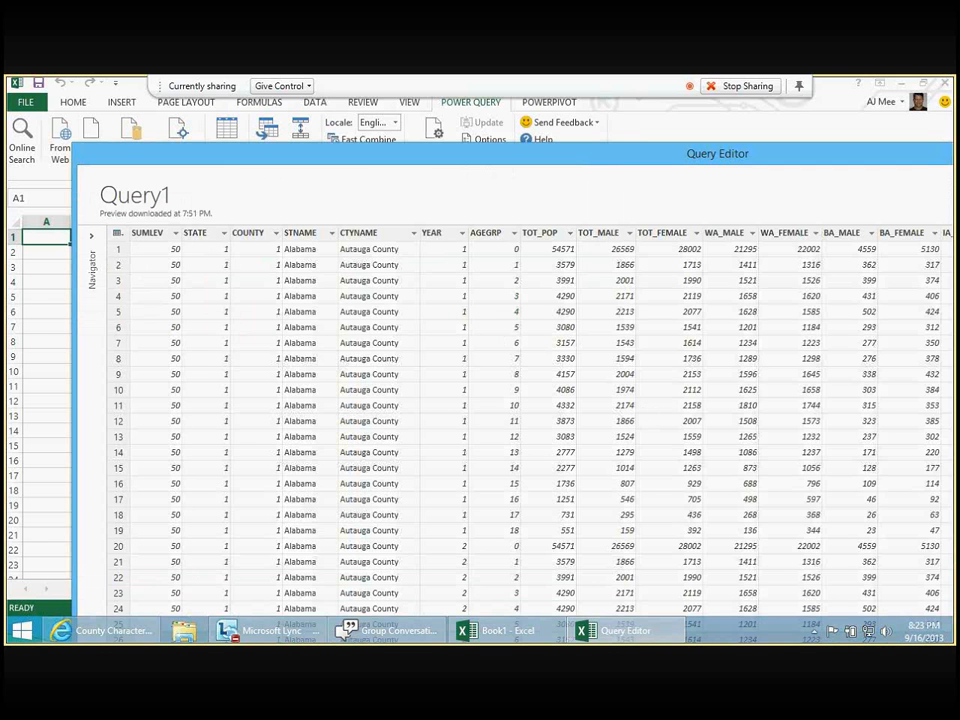
pyautogui.moveTo(654, 153); pyautogui.dragTo(623, 137)
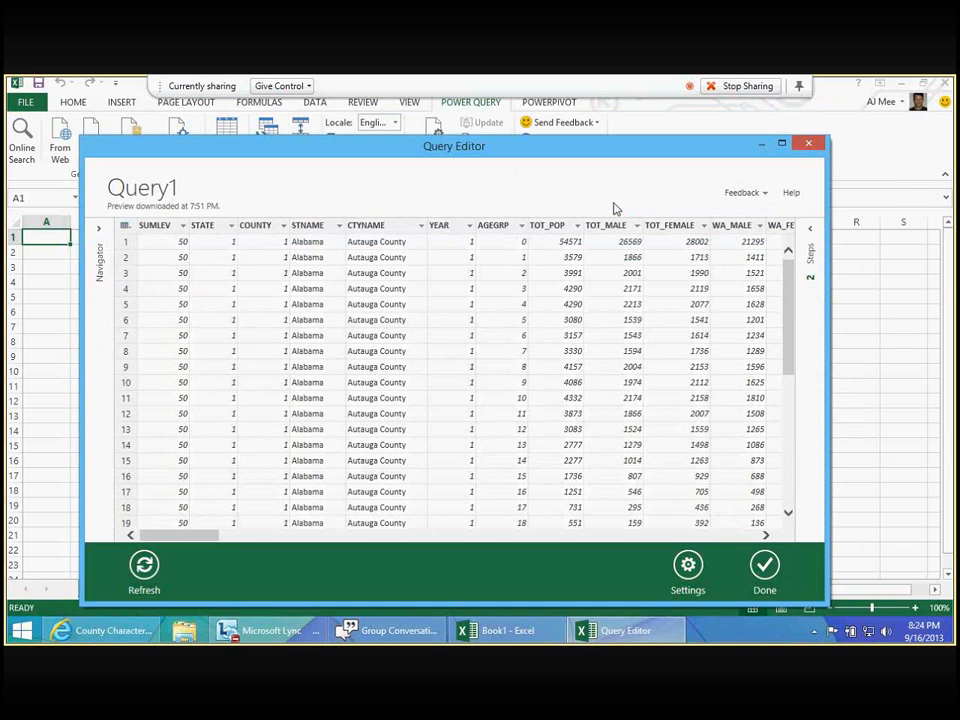
pyautogui.press('super')
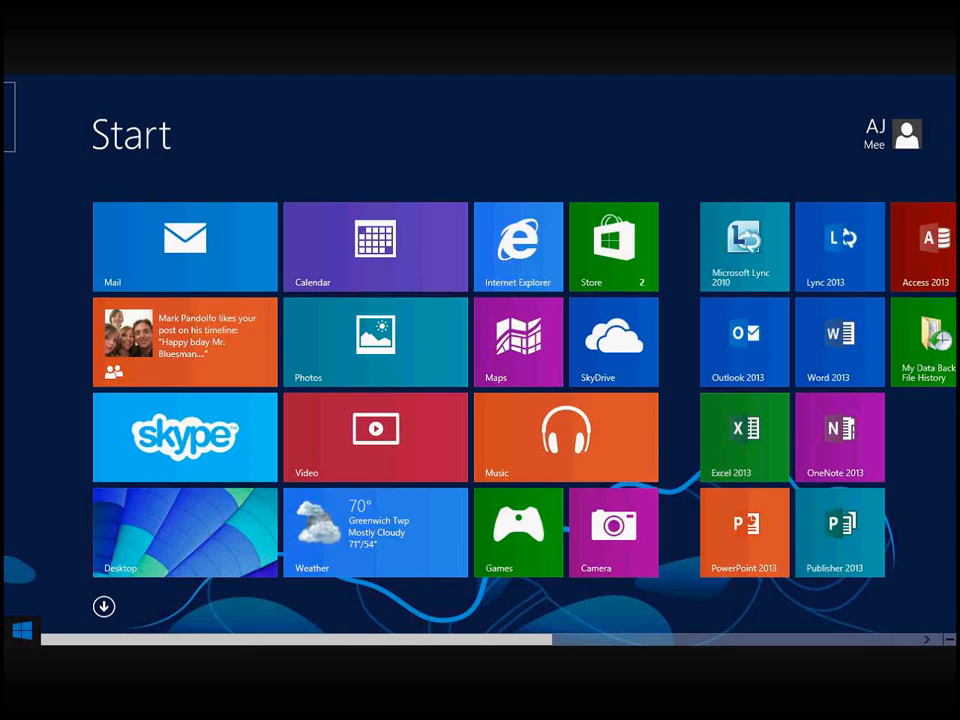
pyautogui.press('super')
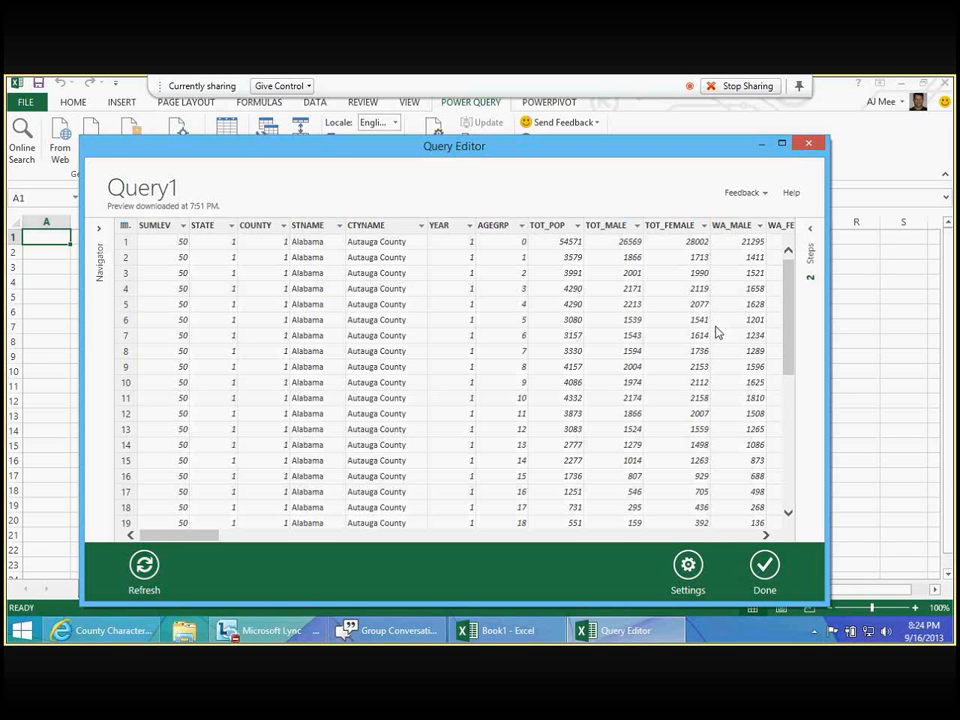
# - Remove all query columns from TOT_MALE through HNAC_FEMALE, keeping TOT_POP and the columns before it
pyautogui.moveTo(193, 536); pyautogui.dragTo(222, 539)
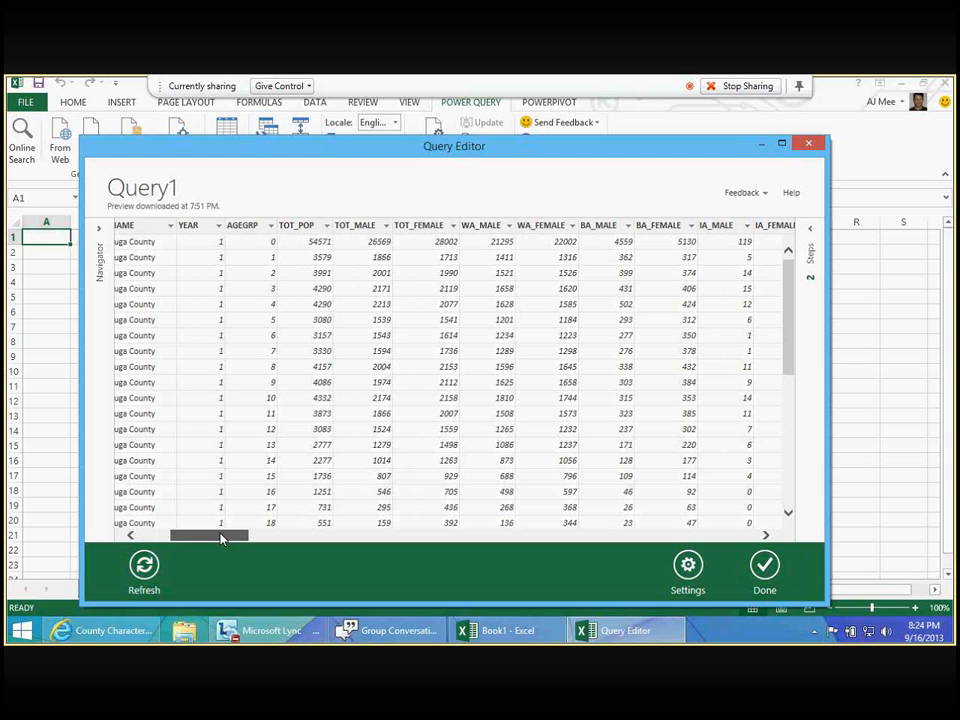
pyautogui.click(364, 229)
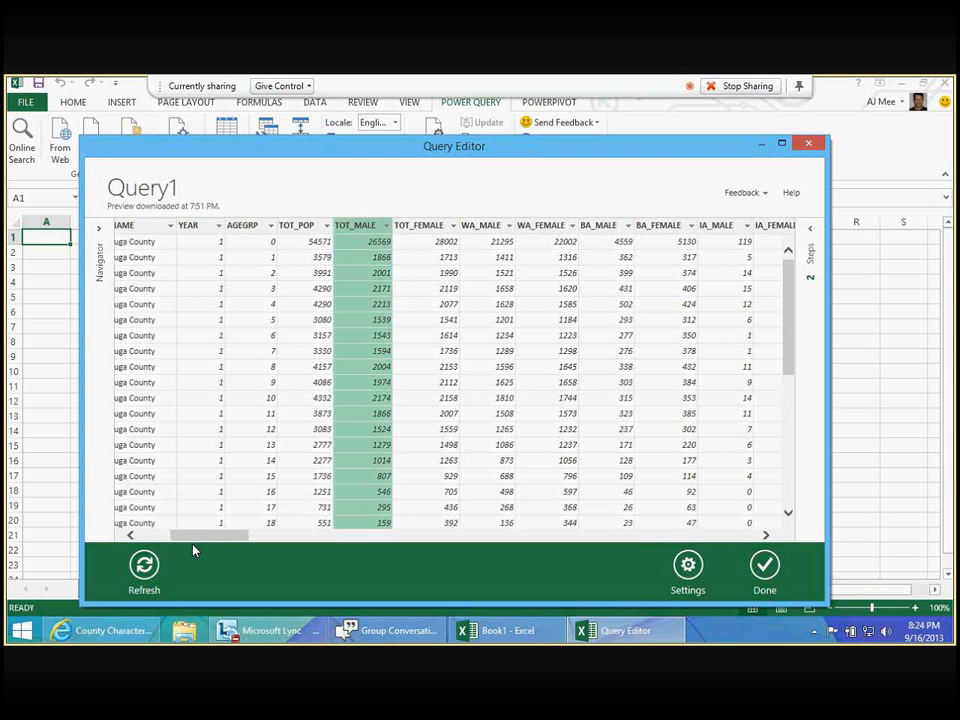
pyautogui.moveTo(199, 537); pyautogui.dragTo(208, 538)
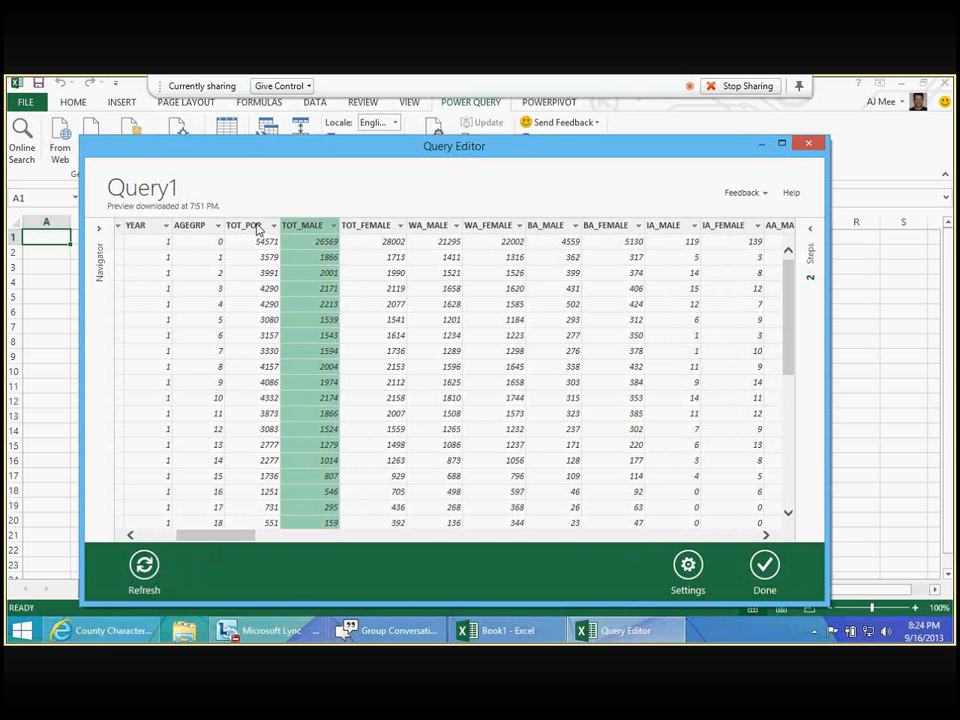
pyautogui.click(250, 256)
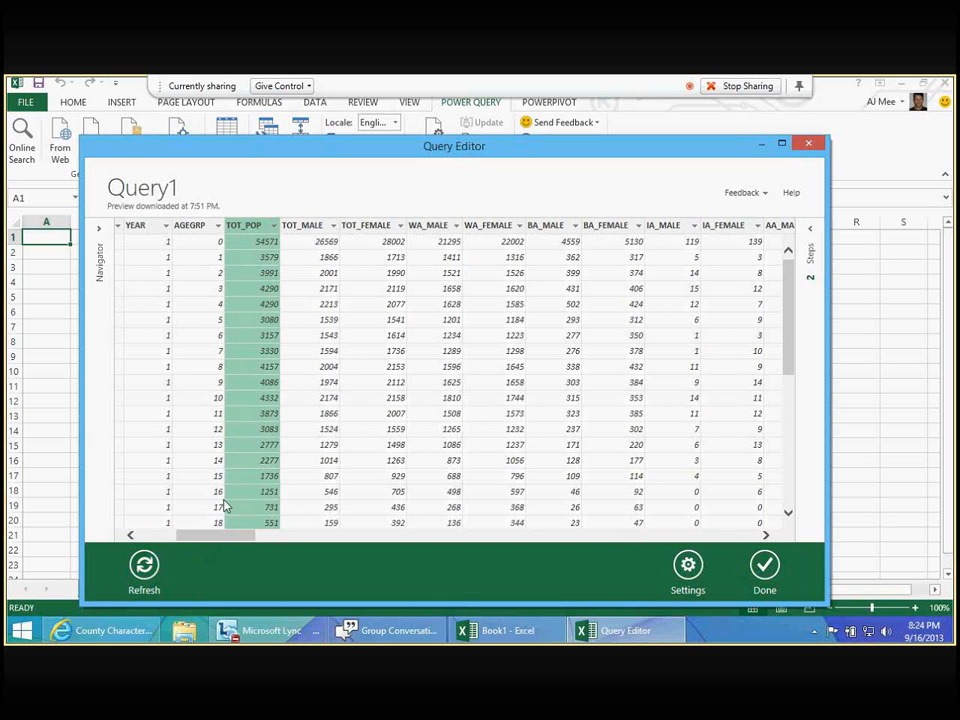
pyautogui.press('Right')
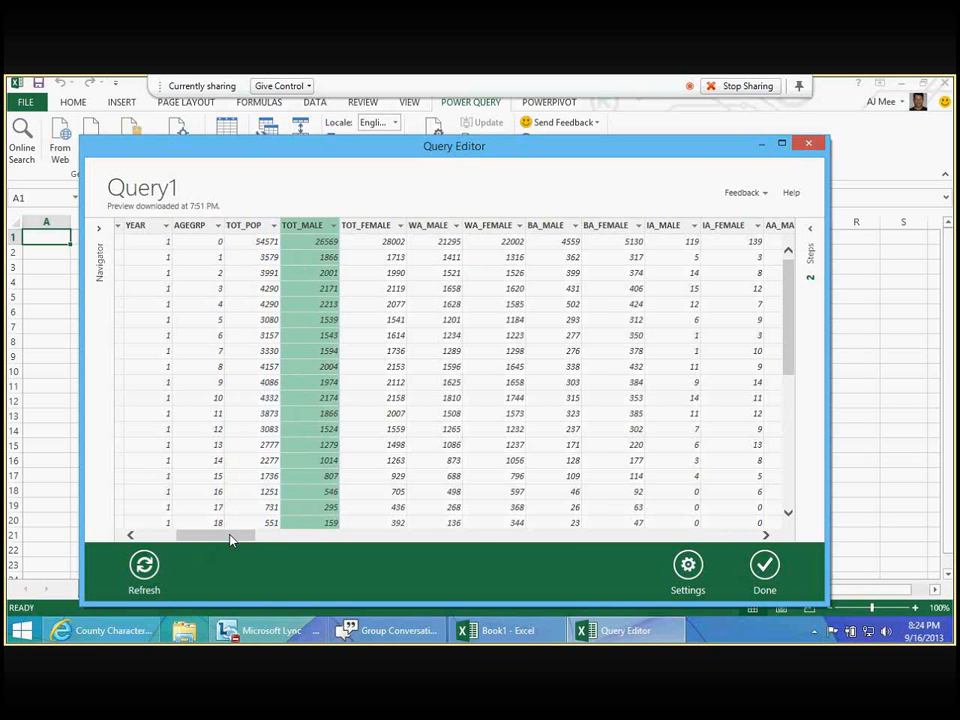
pyautogui.moveTo(230, 536); pyautogui.dragTo(238, 540)
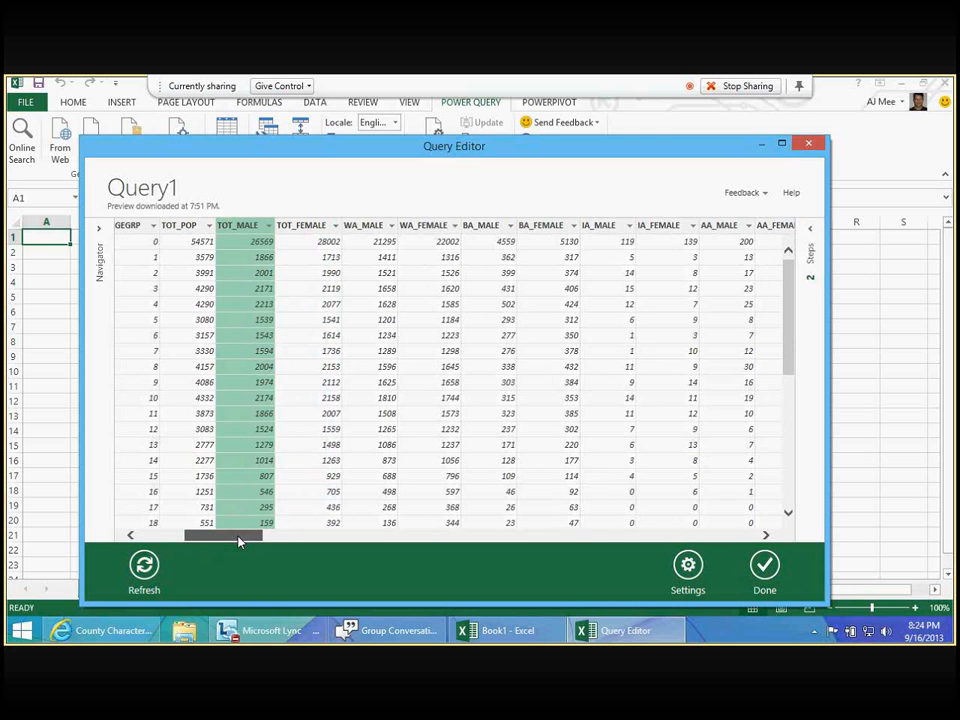
pyautogui.moveTo(238, 540); pyautogui.dragTo(770, 510)
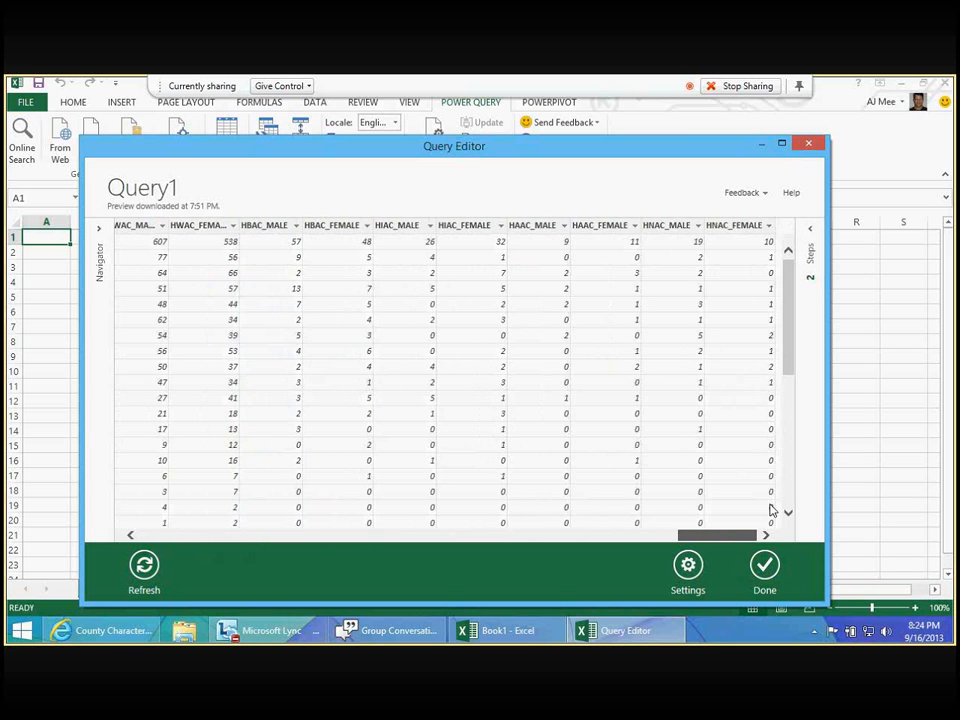
pyautogui.keyDown('shift'); pyautogui.click(746, 225); pyautogui.keyUp('shift')
pyautogui.rightClick(746, 229)
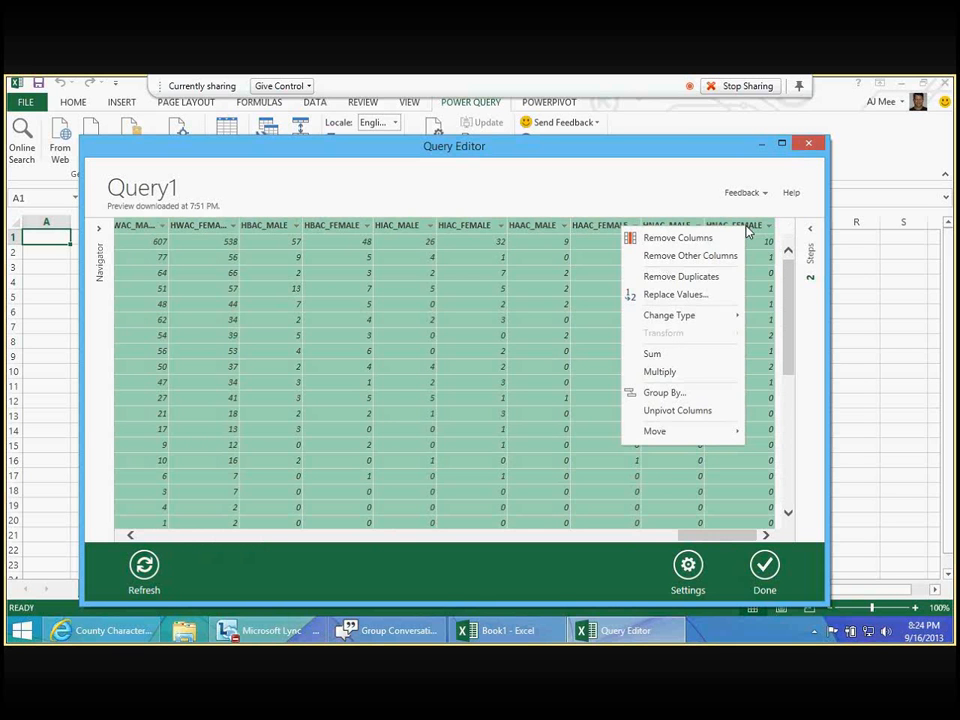
pyautogui.click(678, 238)
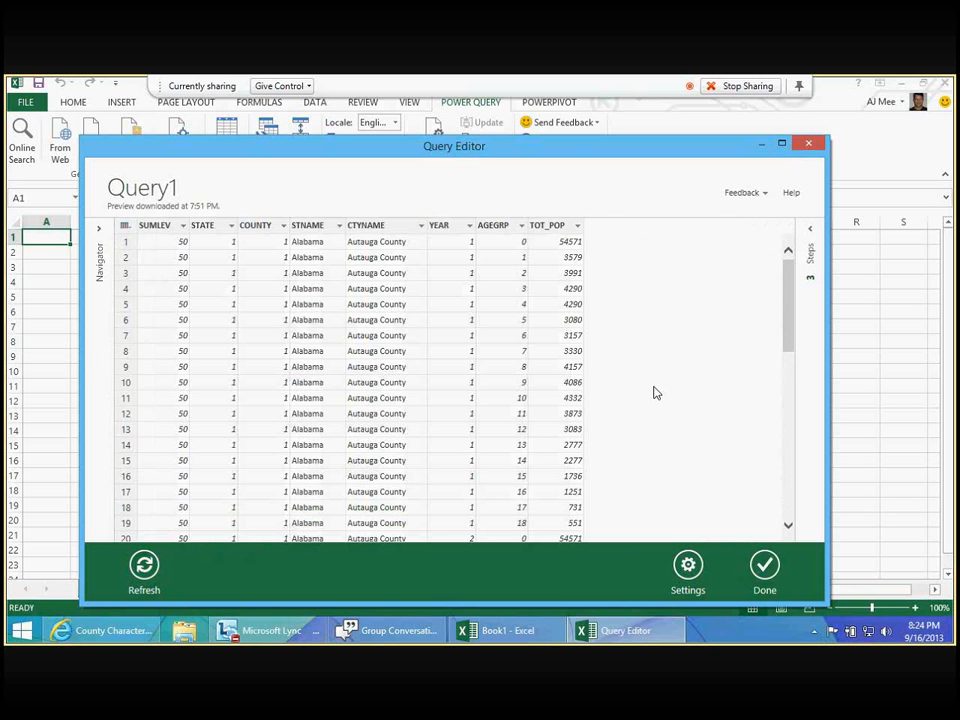
# - Look at the YEAR column and the column operations available for CTYNAME
pyautogui.click(441, 226)
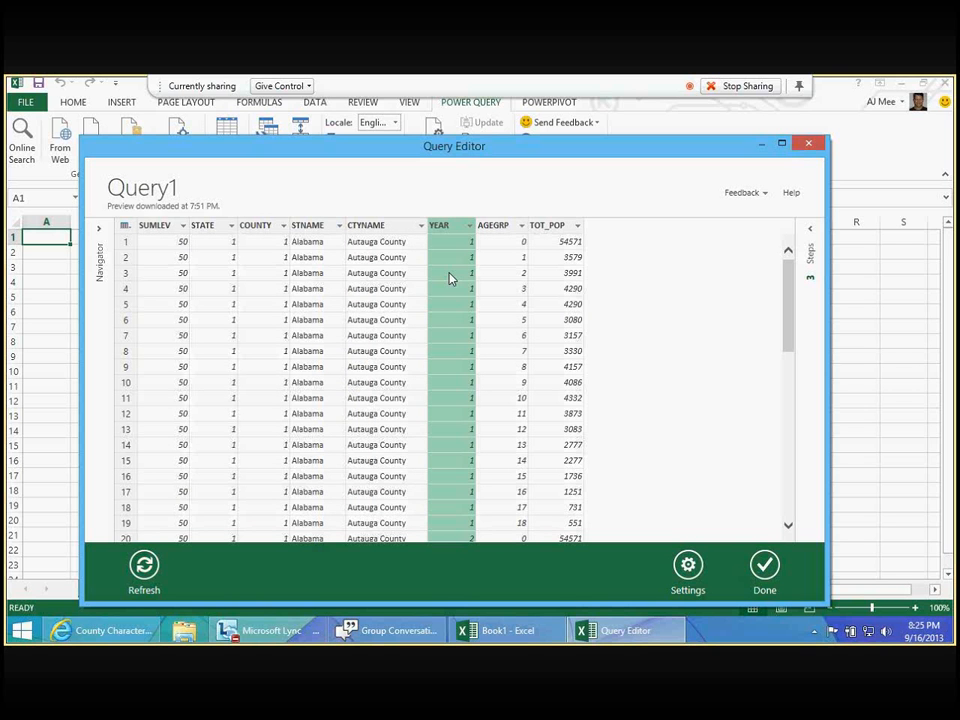
pyautogui.click(392, 228)
pyautogui.rightClick(392, 231)
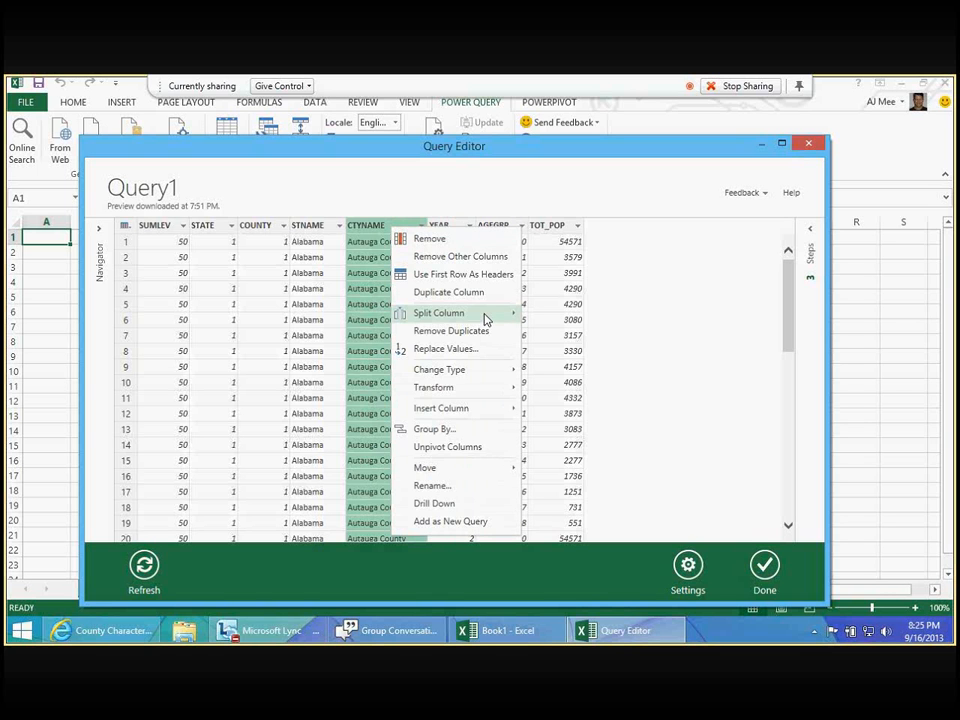
# - Try to insert a custom column in the query that appends a comma and space to CTYNAME
pyautogui.rightClick(541, 228)
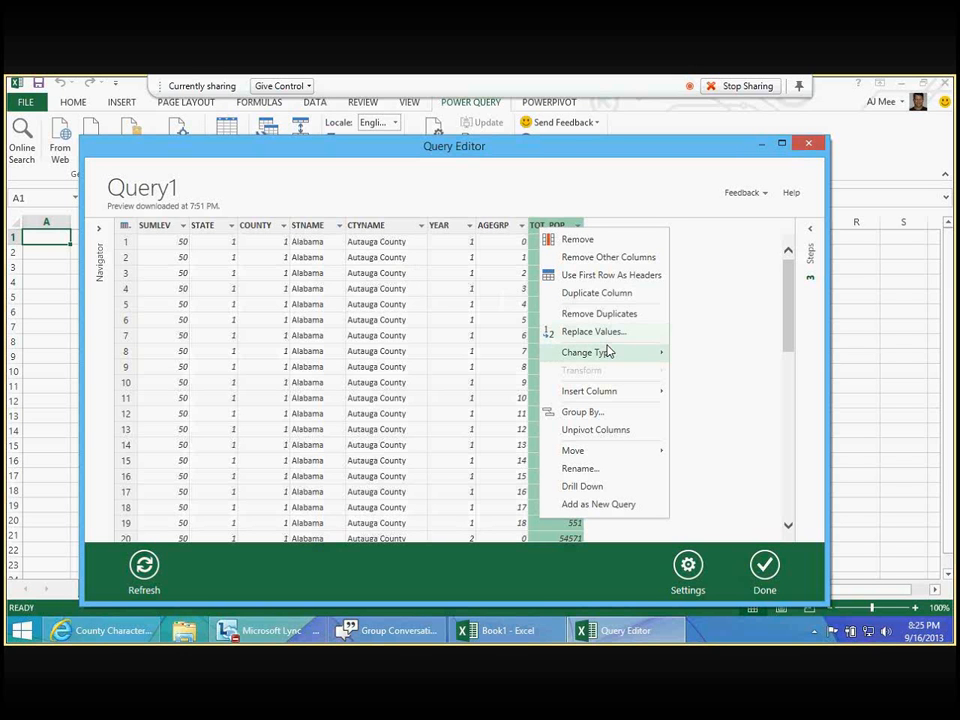
pyautogui.moveTo(608, 354)
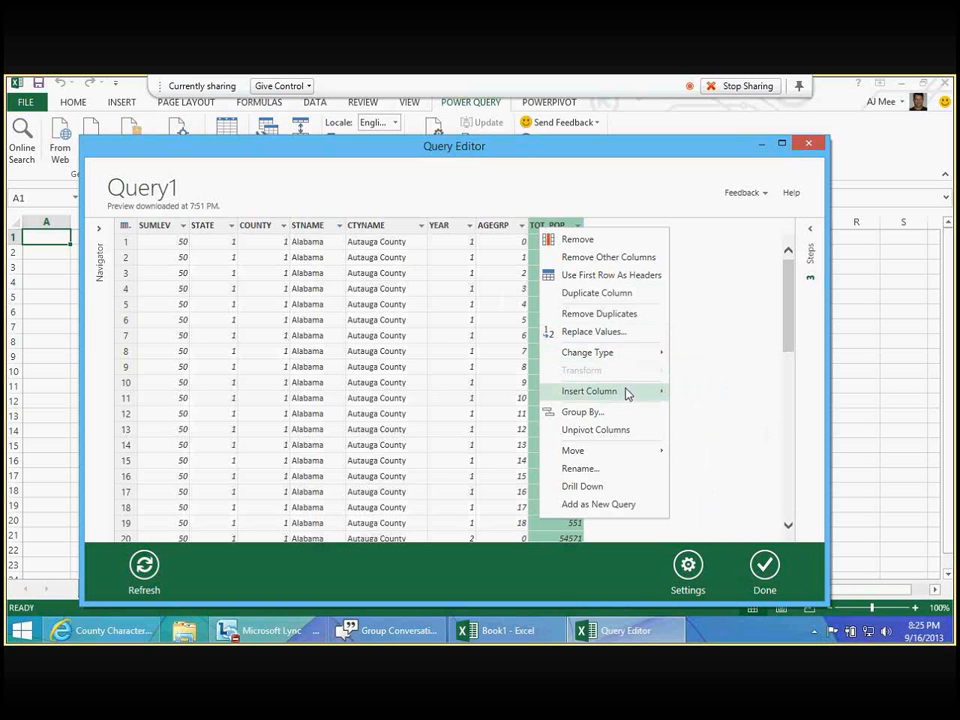
pyautogui.moveTo(626, 392)
pyautogui.click(698, 396)
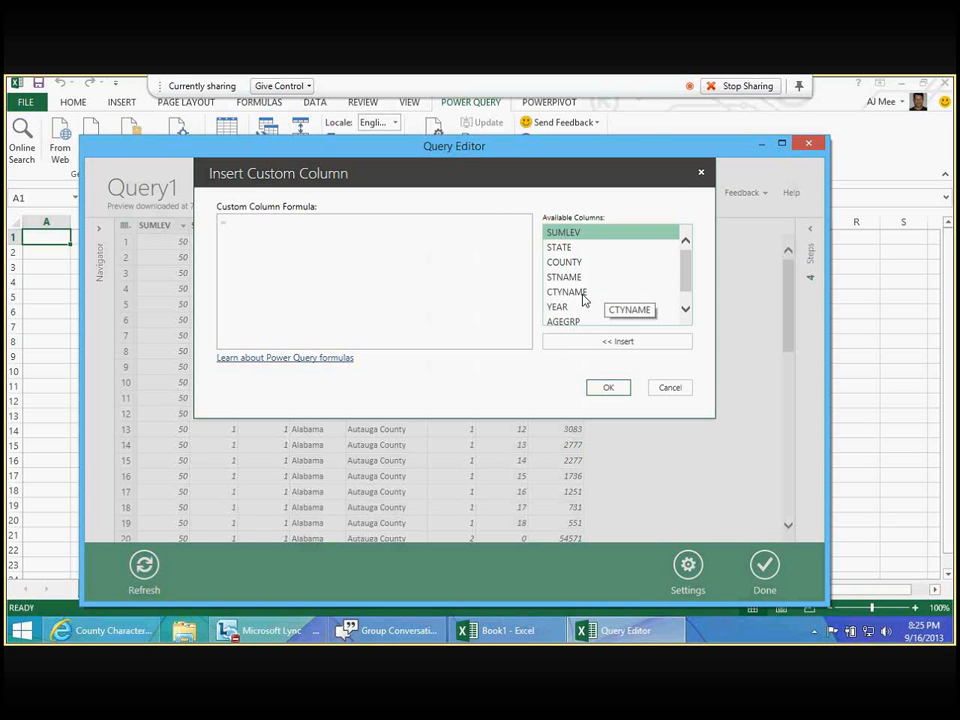
pyautogui.doubleClick(574, 292)
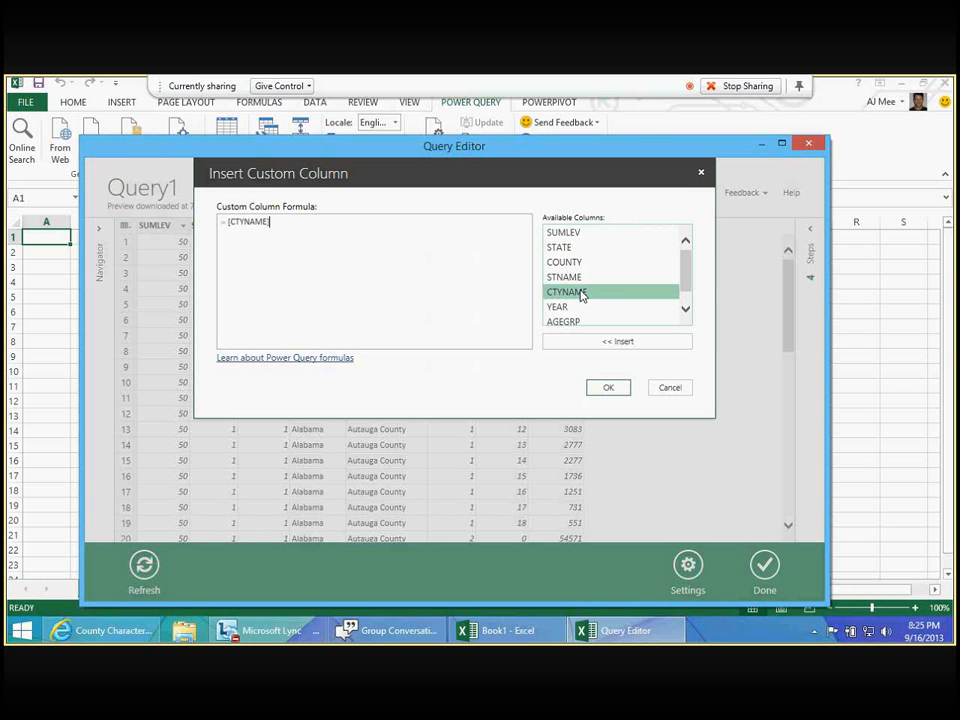
pyautogui.write('& ", "')
pyautogui.click(618, 390)
# - Remove the faulty Custom column from the query
pyautogui.rightClick(601, 225)
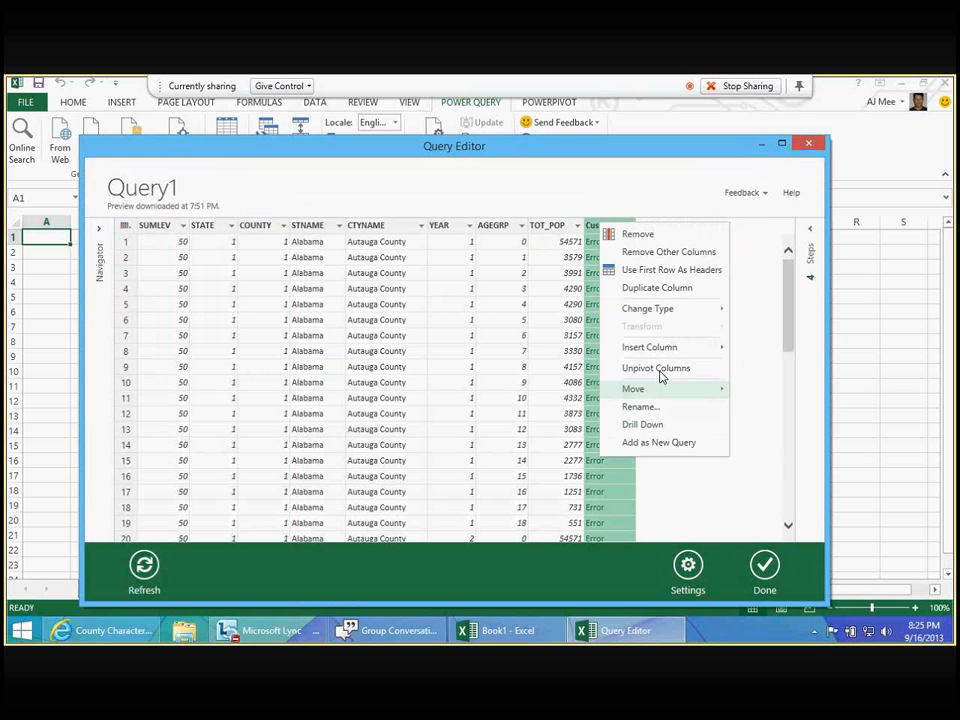
pyautogui.click(630, 227)
pyautogui.click(605, 229)
pyautogui.rightClick(604, 230)
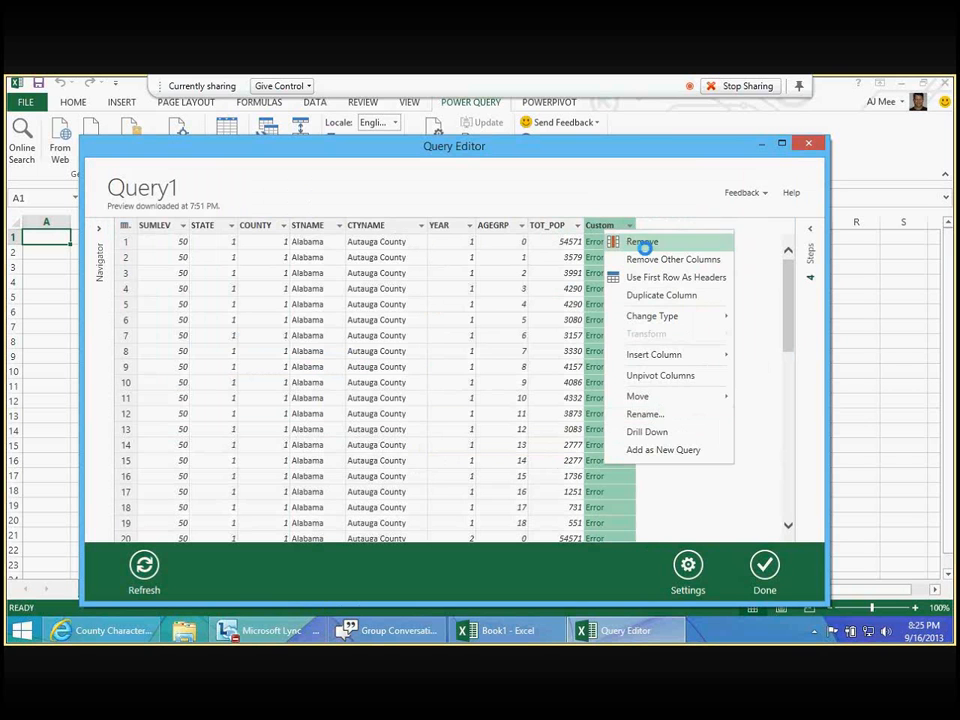
pyautogui.click(642, 242)
# - Insert a custom column with the formula [CTYNAME] & ", " & [STNAME] and widen it to fit its contents
pyautogui.rightClick(549, 227)
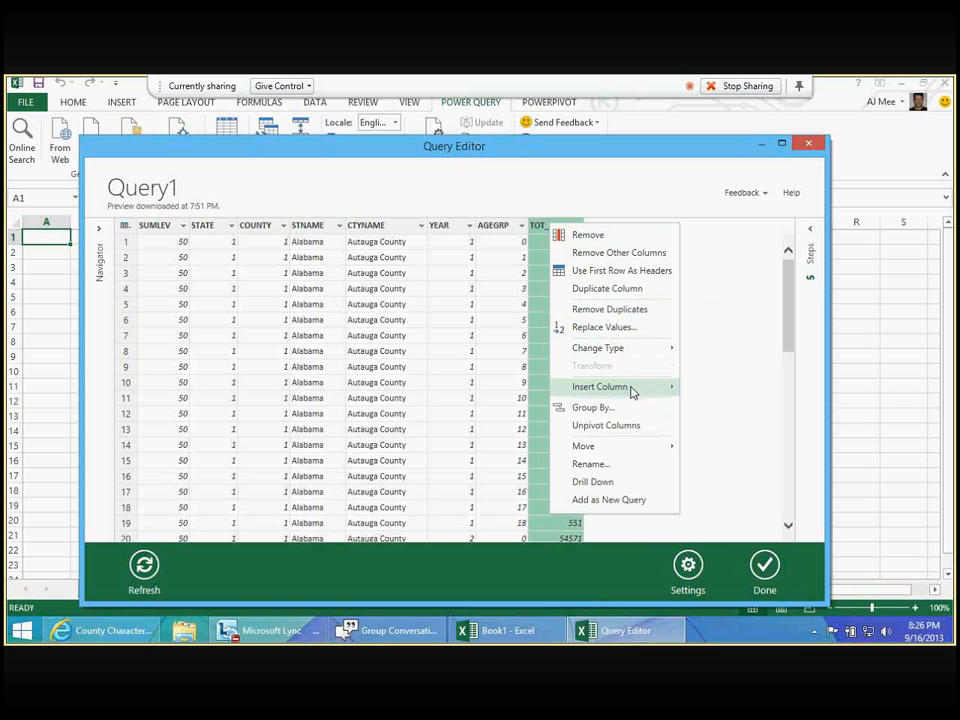
pyautogui.click(712, 388)
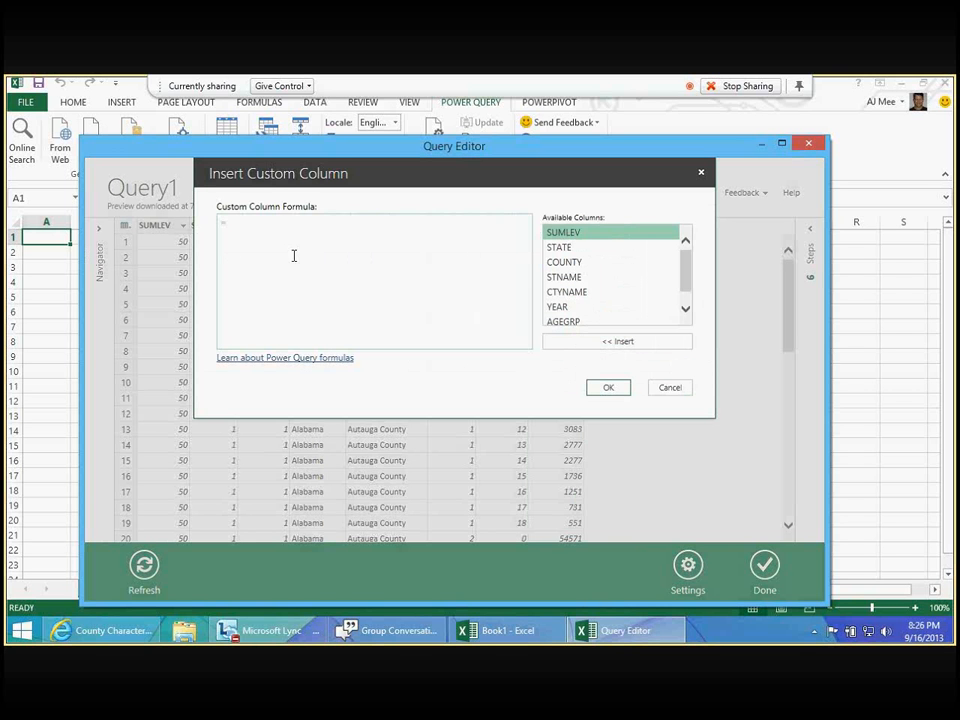
pyautogui.doubleClick(566, 292)
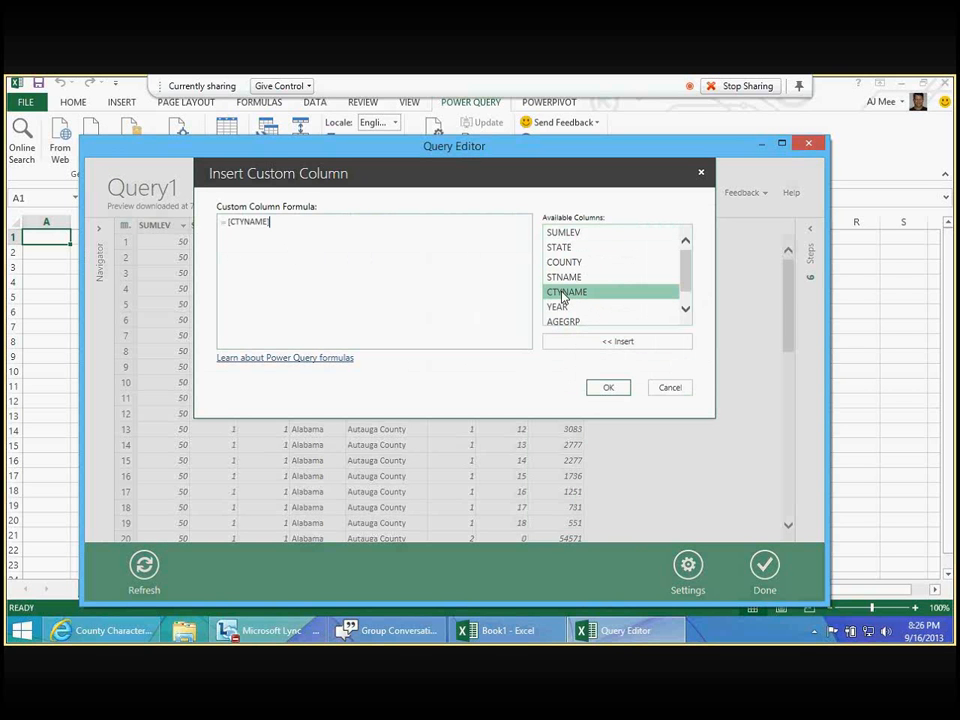
pyautogui.write('& ", " &')
pyautogui.doubleClick(572, 278)
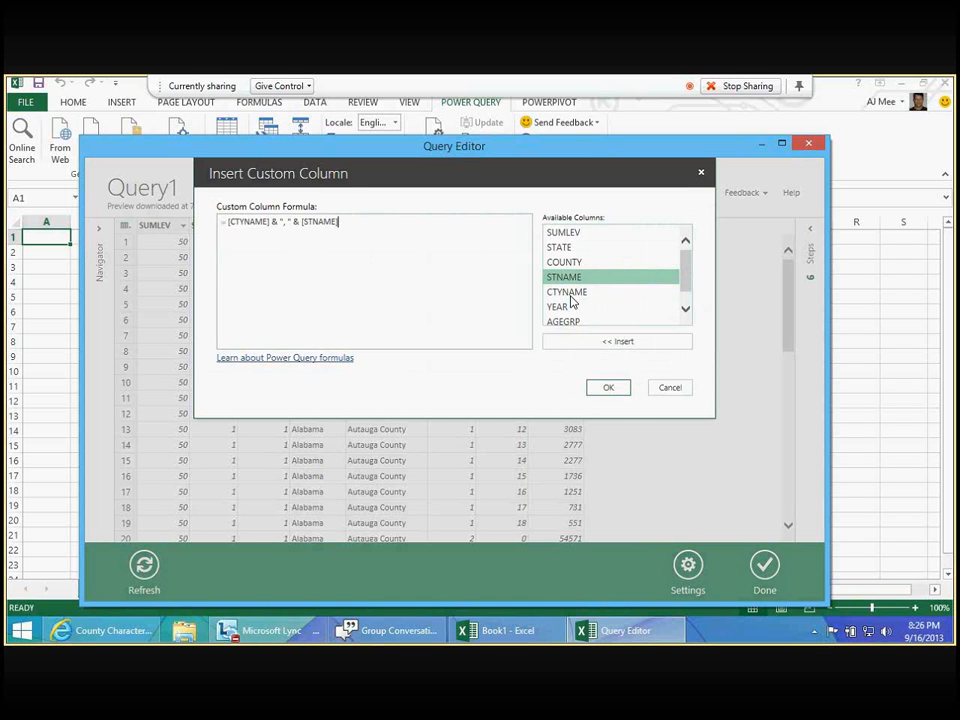
pyautogui.click(607, 389)
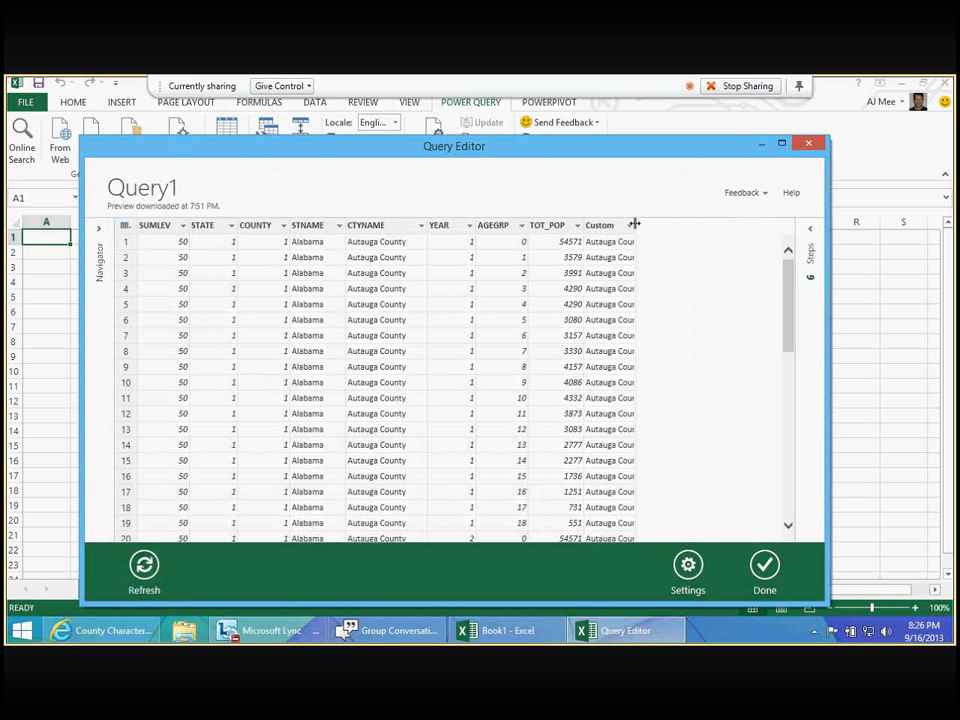
pyautogui.doubleClick(634, 224)
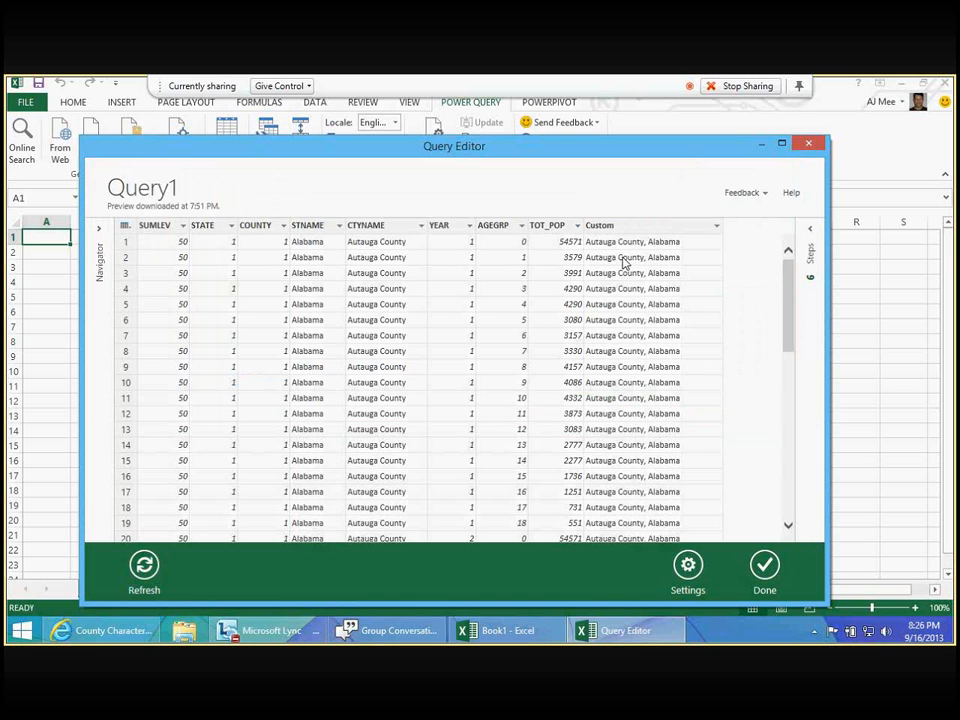
# - Rename the Custom column as CountyState
pyautogui.rightClick(612, 225)
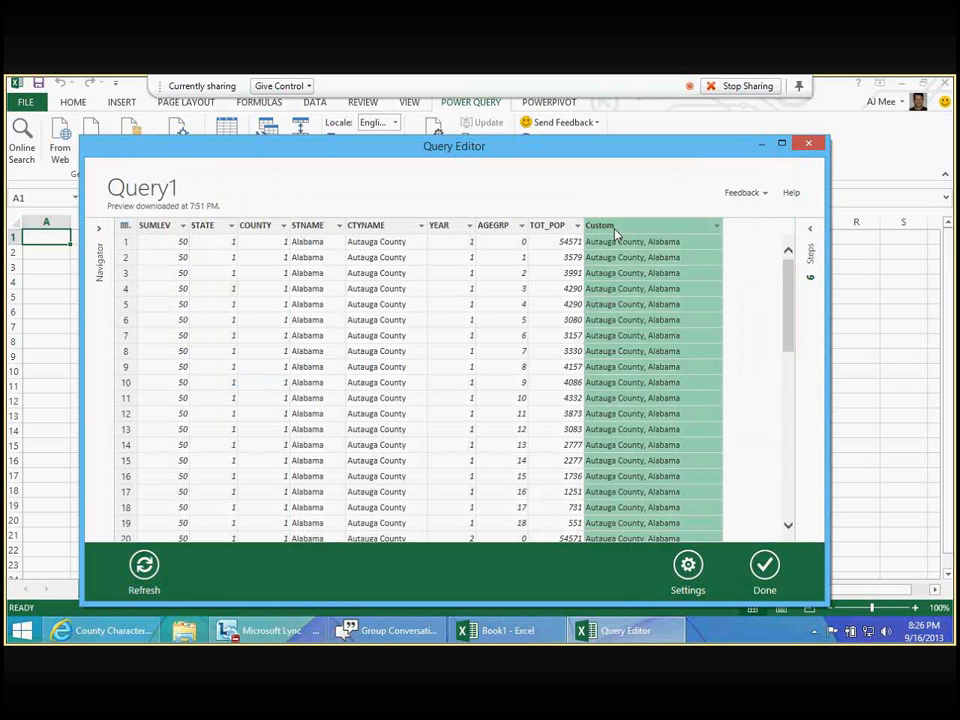
pyautogui.moveTo(672, 390)
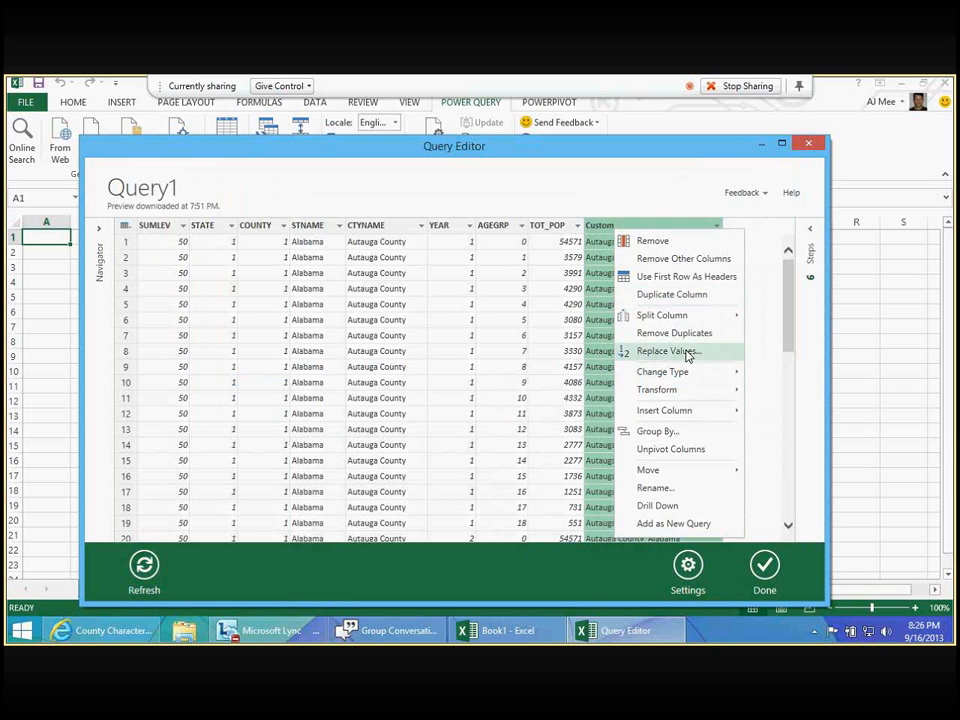
pyautogui.click(655, 488)
pyautogui.write('CountyState')
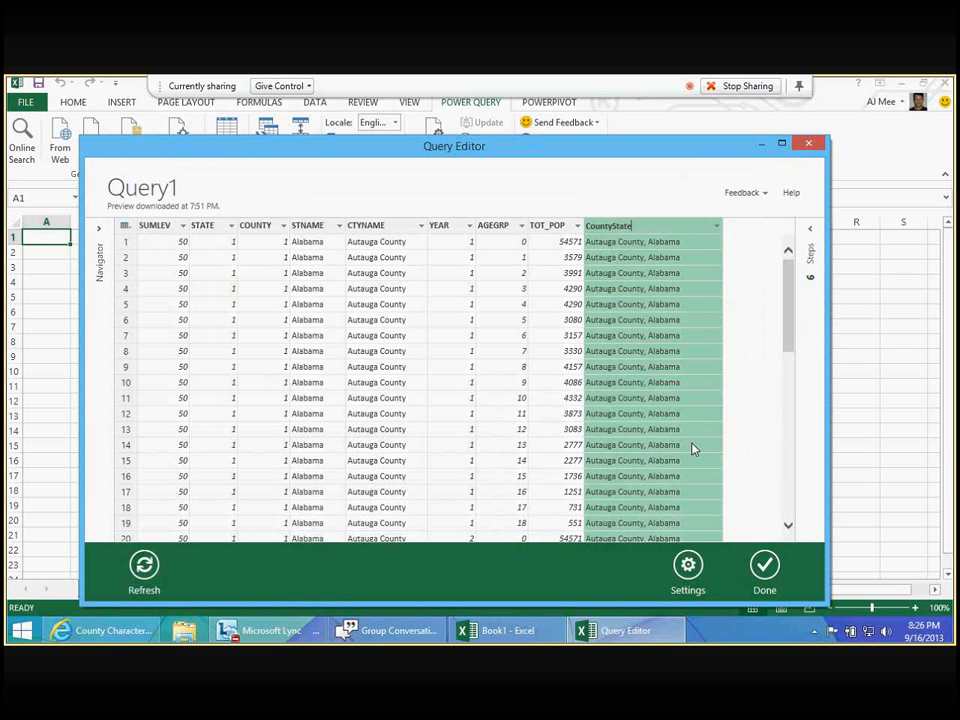
pyautogui.press('Return')
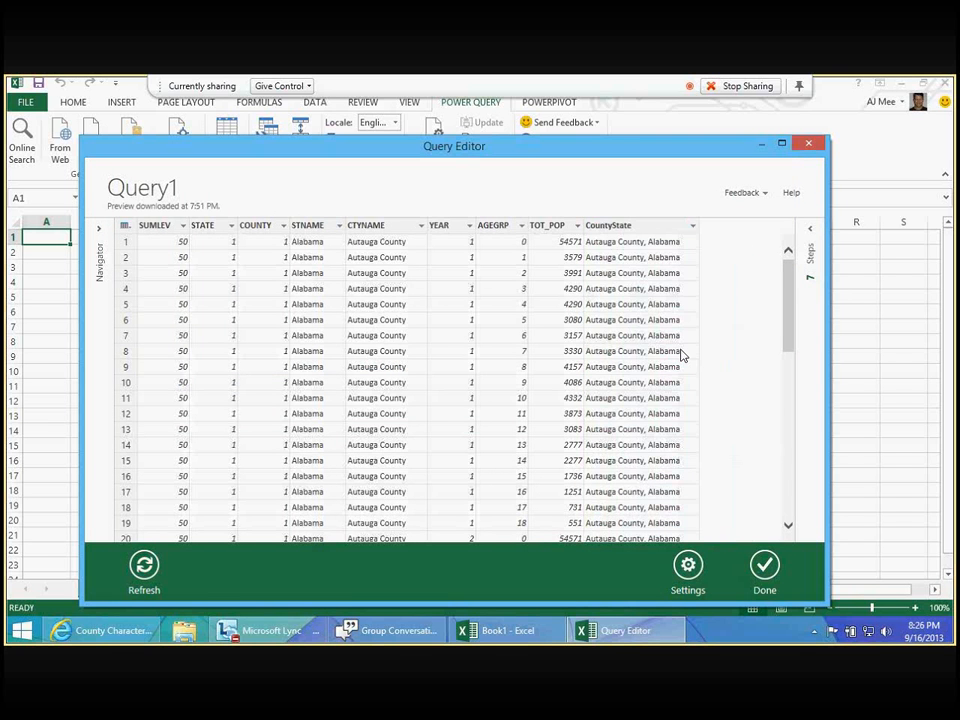
# - Name the query Census Raw Population and finish editing it, with loading to the worksheet turned off
pyautogui.doubleClick(163, 196)
pyautogui.write('Census')
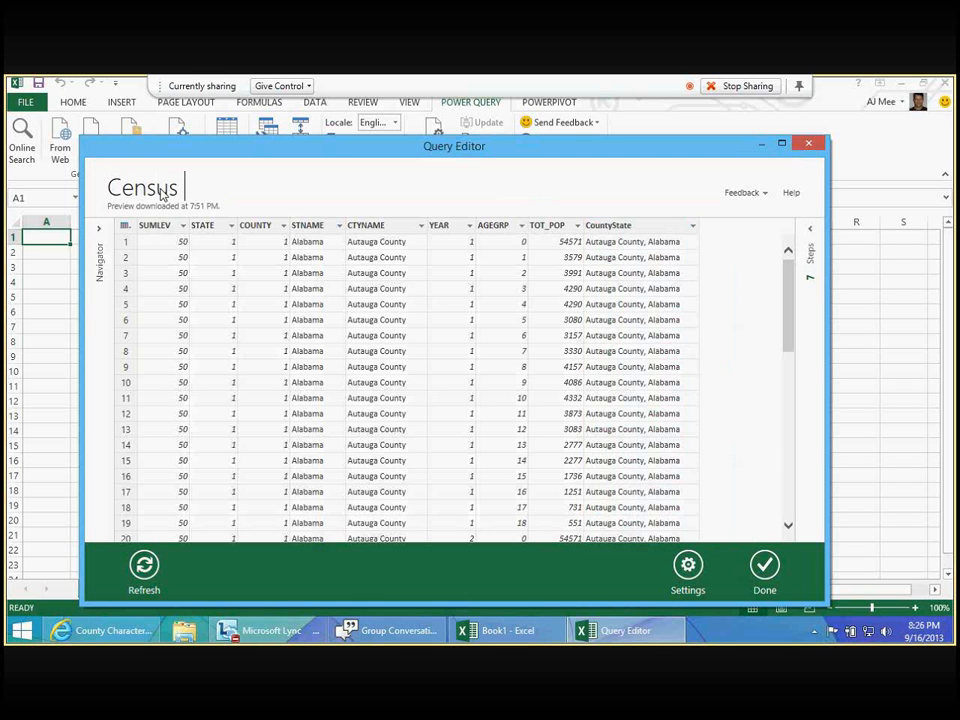
pyautogui.write(' Raw Population')
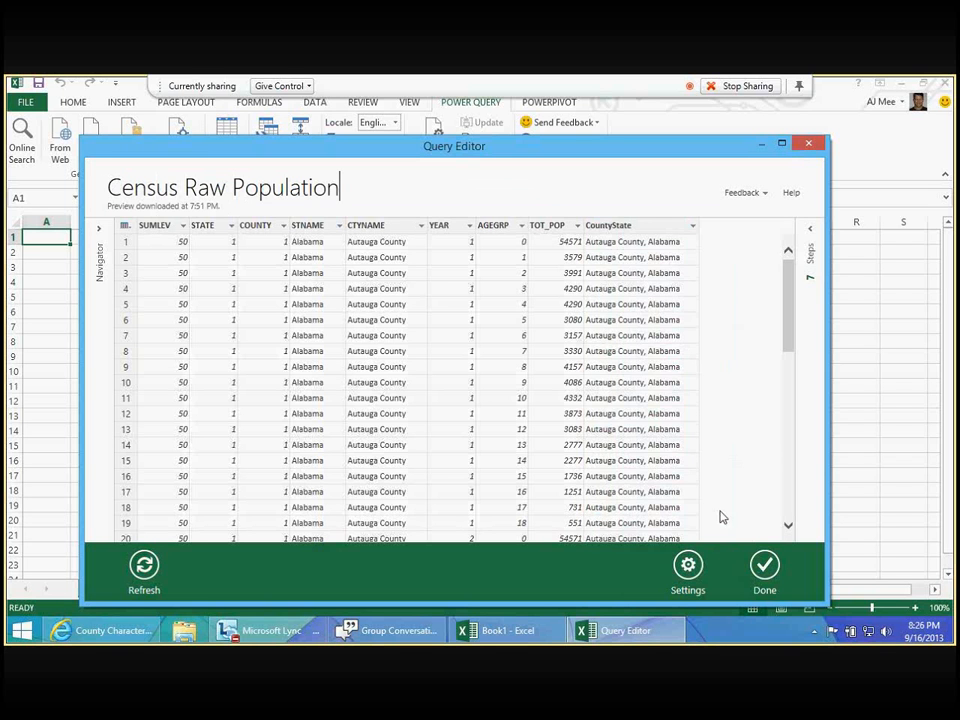
pyautogui.click(762, 568)
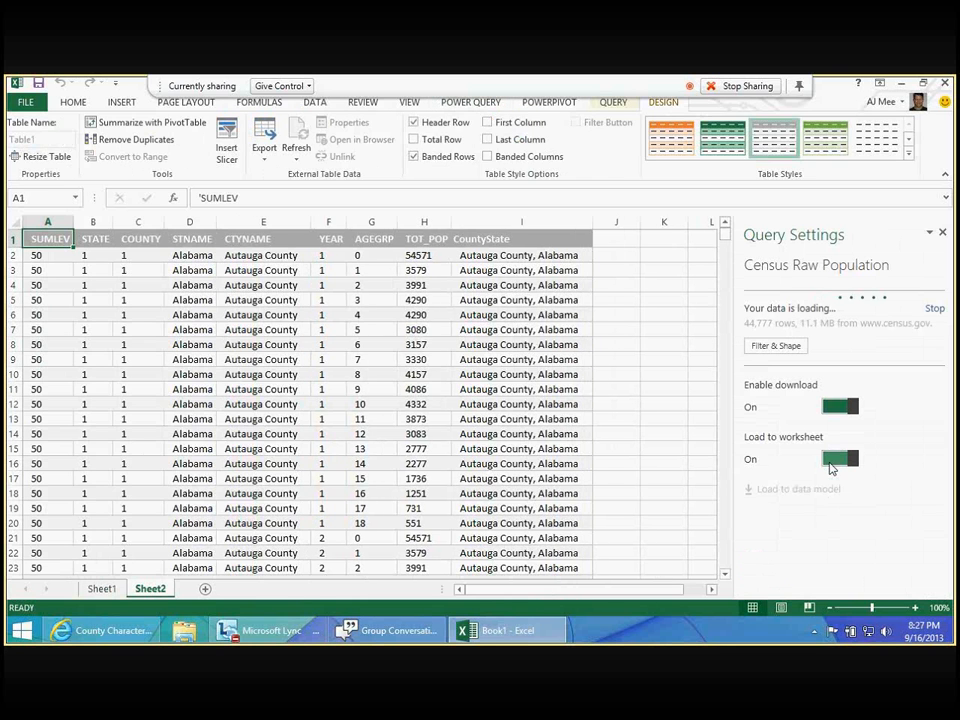
pyautogui.click(834, 460)
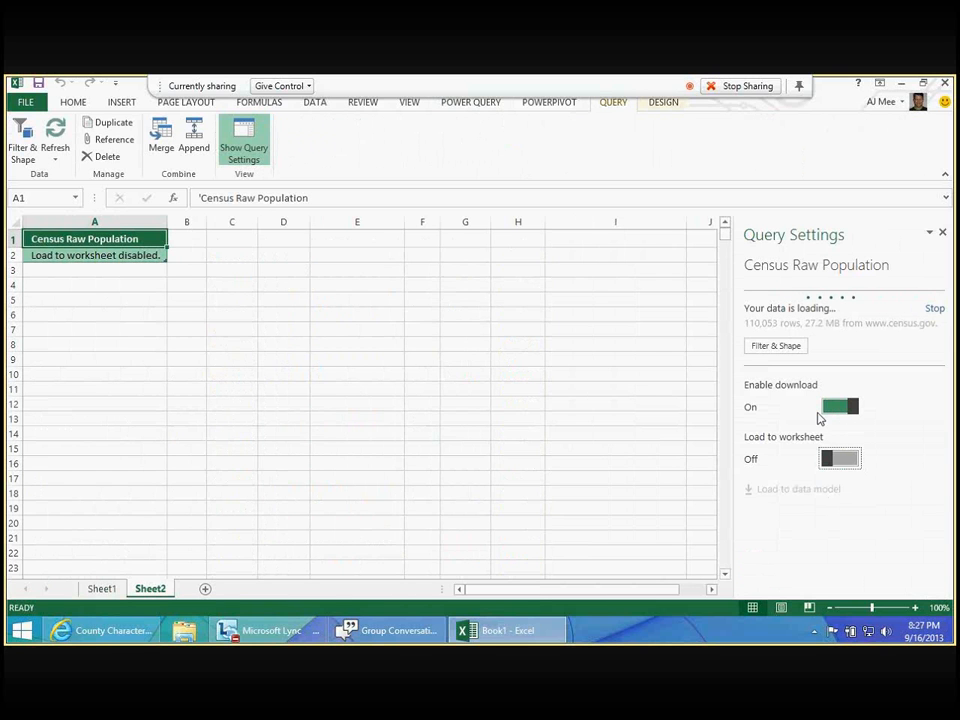
# - On Sheet1, widen column A and enter the headers Year in A1 and Date in B1
pyautogui.click(102, 589)
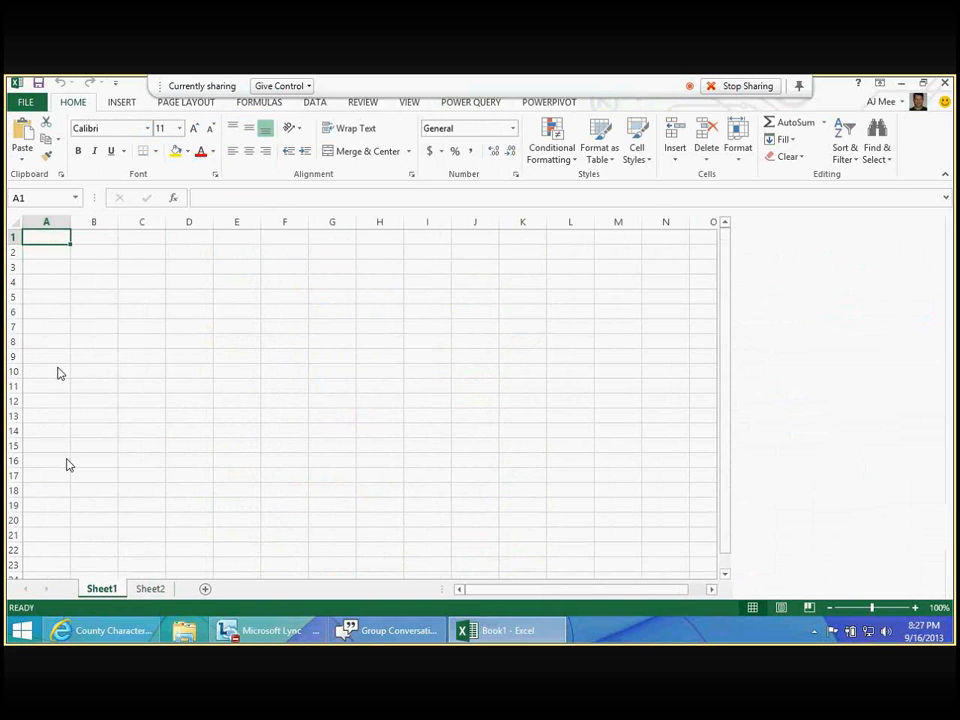
pyautogui.moveTo(71, 221); pyautogui.dragTo(104, 222)
pyautogui.write('Year')
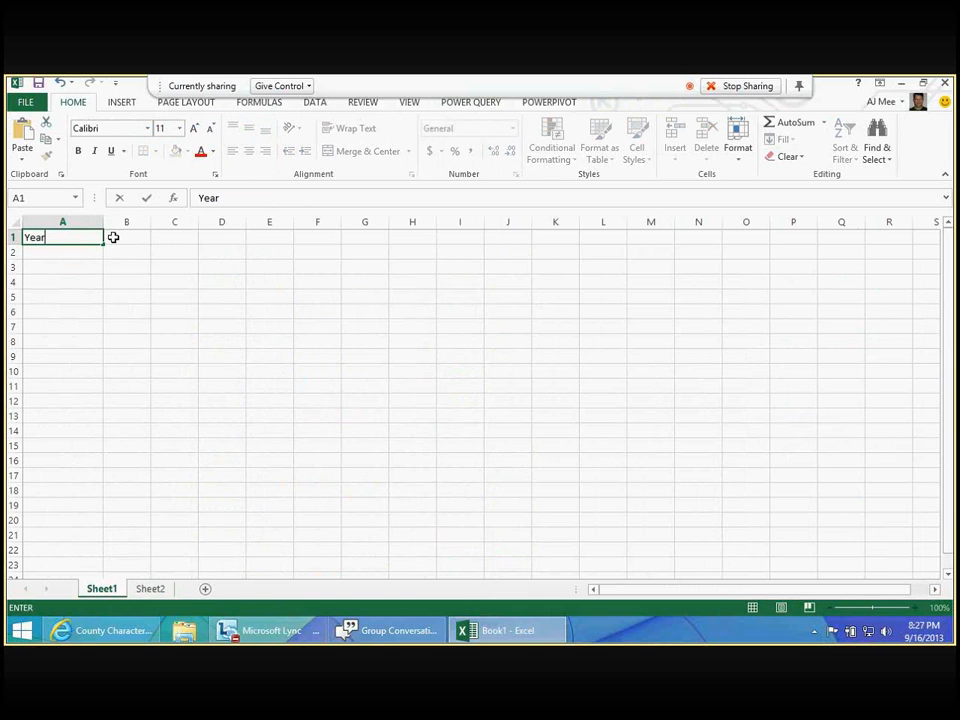
pyautogui.press('Tab')
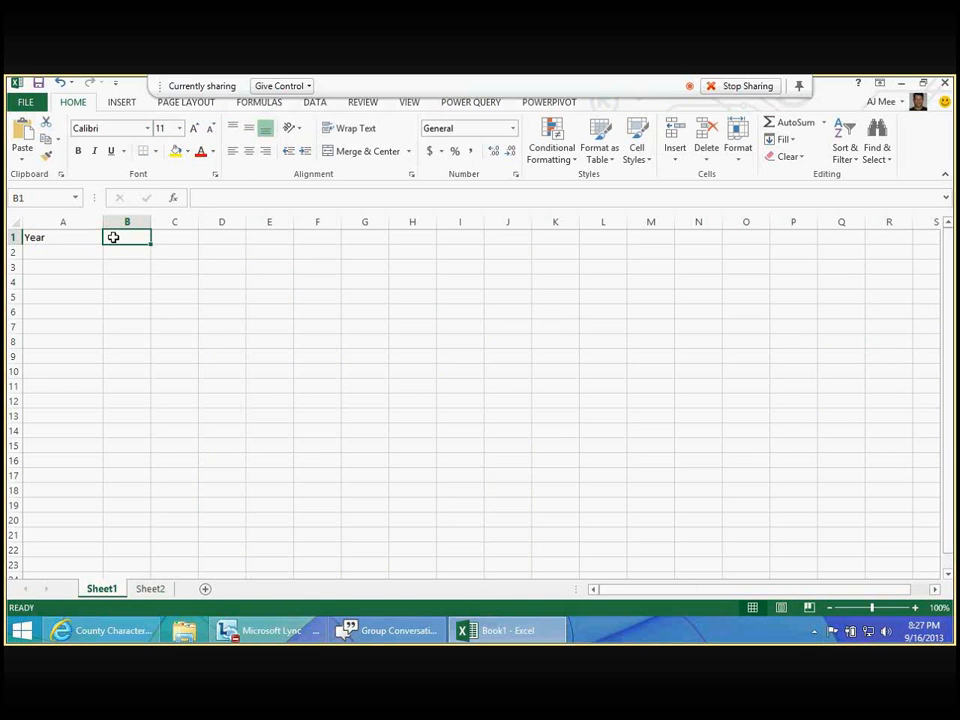
pyautogui.write('Date')
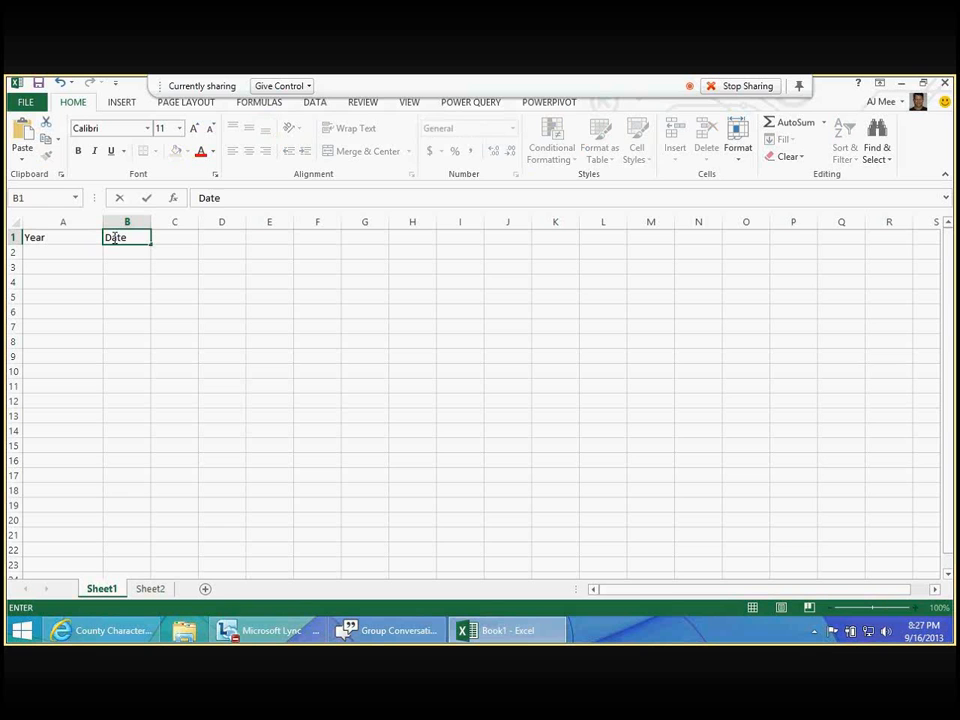
pyautogui.press('Return')
# - Enter the numbers 1 to 5 under the Year header in cells A2 to A6
pyautogui.write('1')
pyautogui.press('Return')
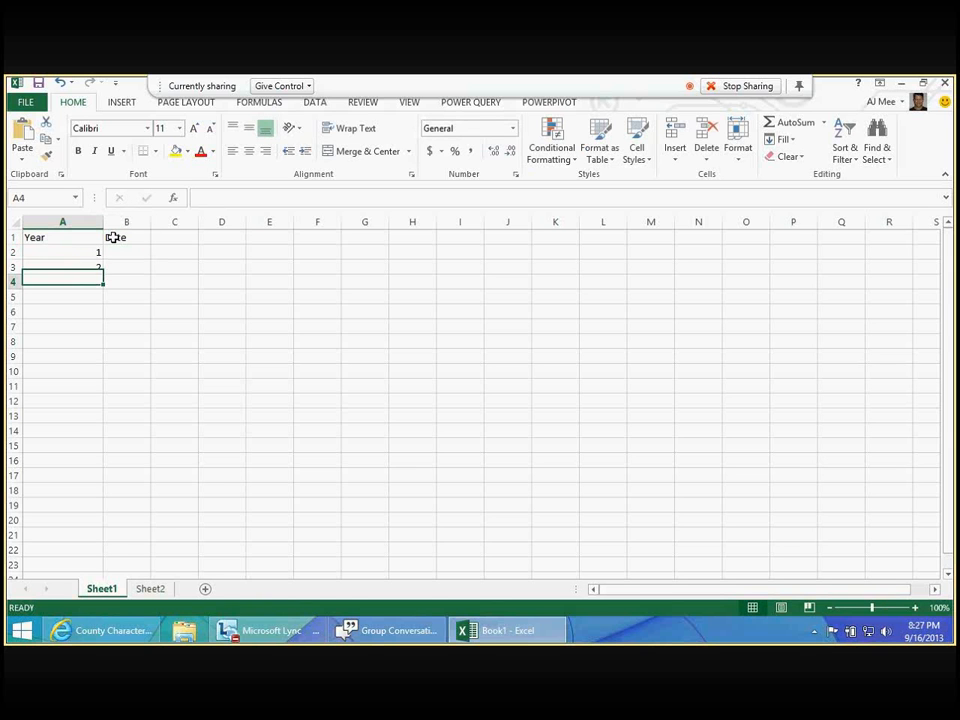
pyautogui.write('2')
pyautogui.press('Return')
pyautogui.write('3')
pyautogui.press('Return')
pyautogui.write('4')
pyautogui.press('Return')
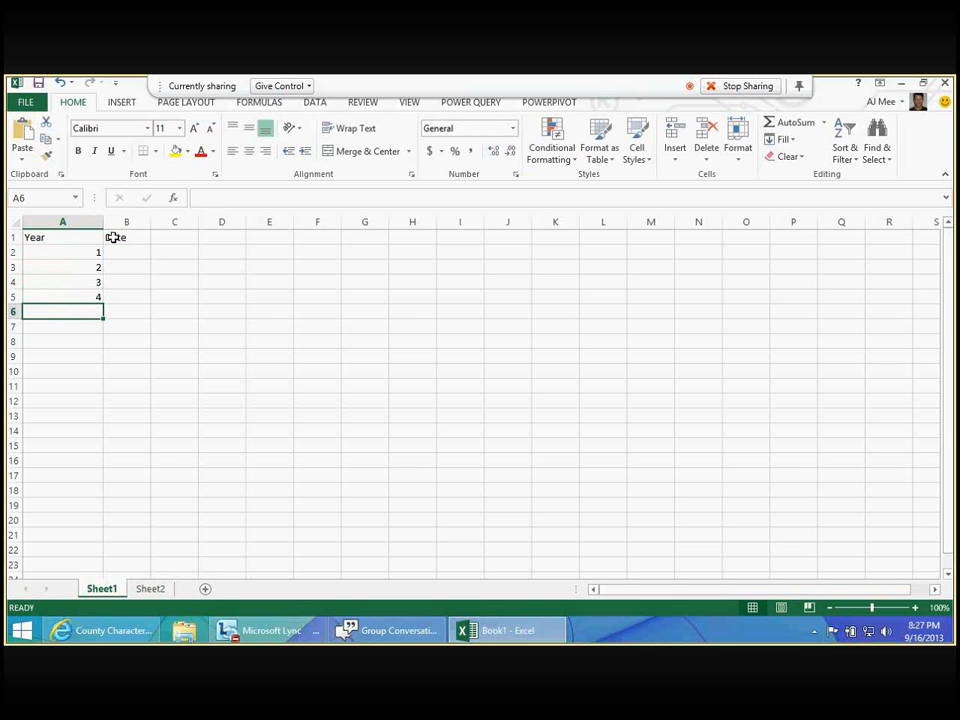
pyautogui.write('5')
pyautogui.press('Up')
pyautogui.press('Up')
pyautogui.press('Up')
pyautogui.press('Up')
# - Fill the Date column in B2 to B6 with January 1 of each year, from 1/1/2001 to 1/1/2005
pyautogui.press('Right')
pyautogui.write('1/1/')
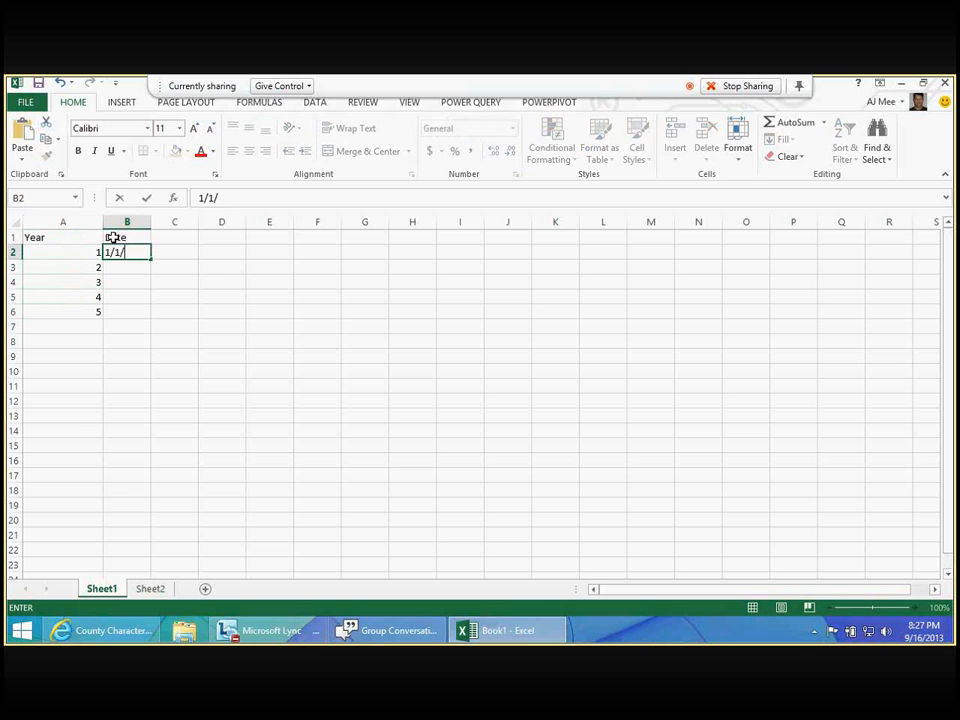
pyautogui.write('2001')
pyautogui.press('Return')
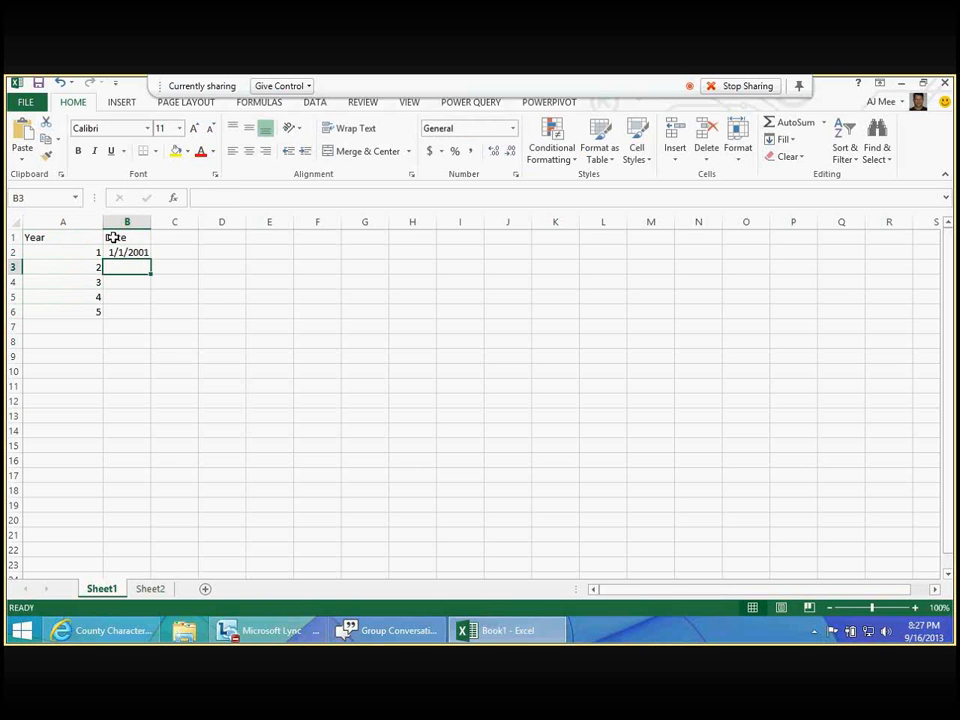
pyautogui.write('1/')
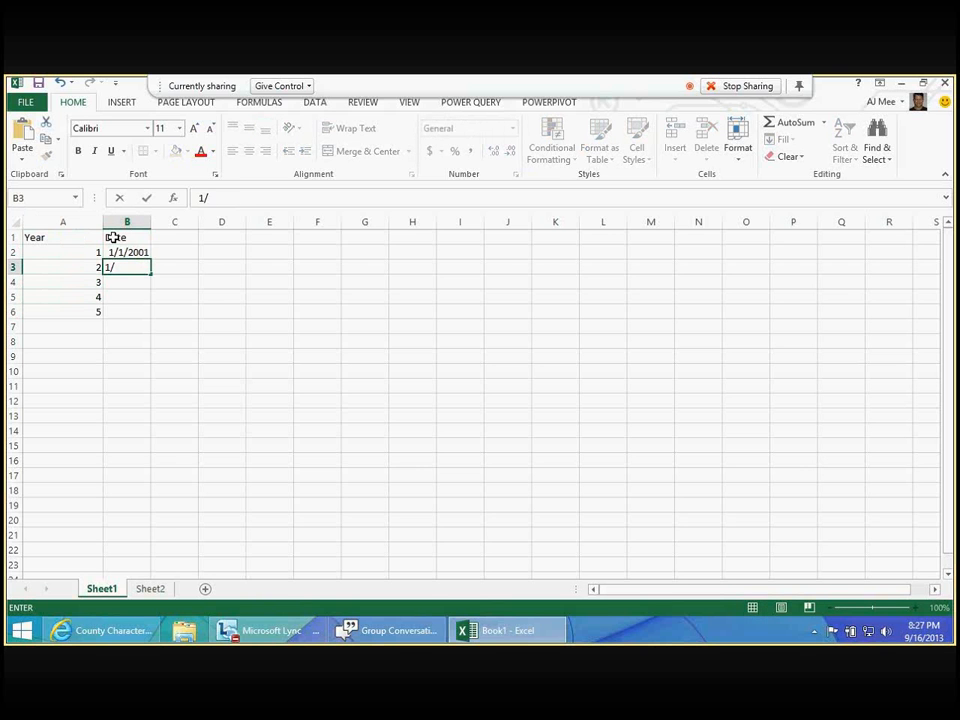
pyautogui.write('1/2002')
pyautogui.press('Return')
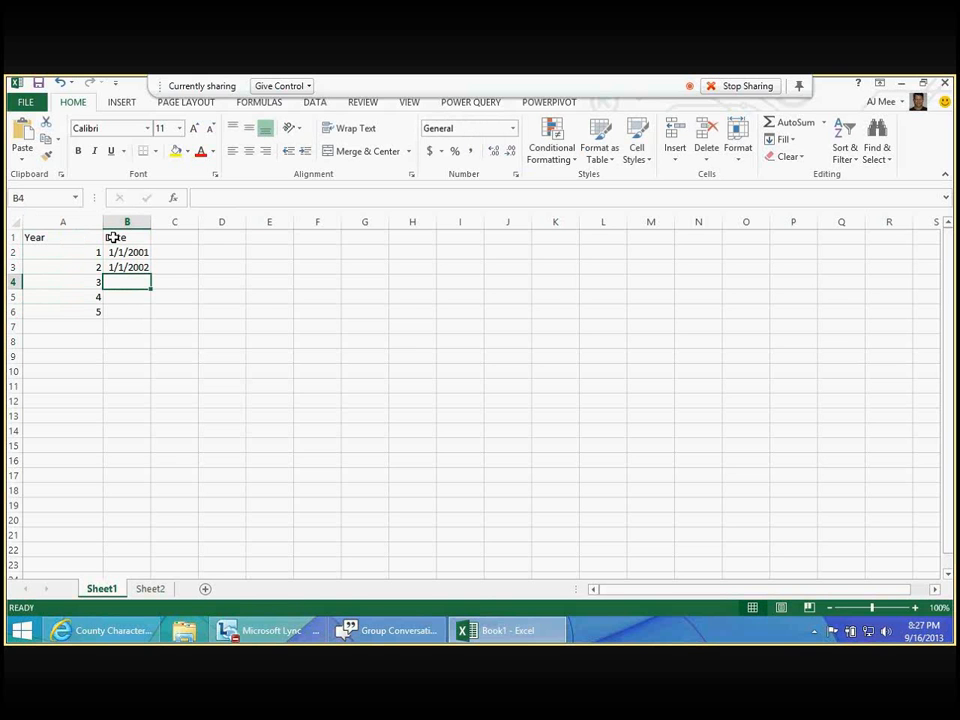
pyautogui.write('1/2/')
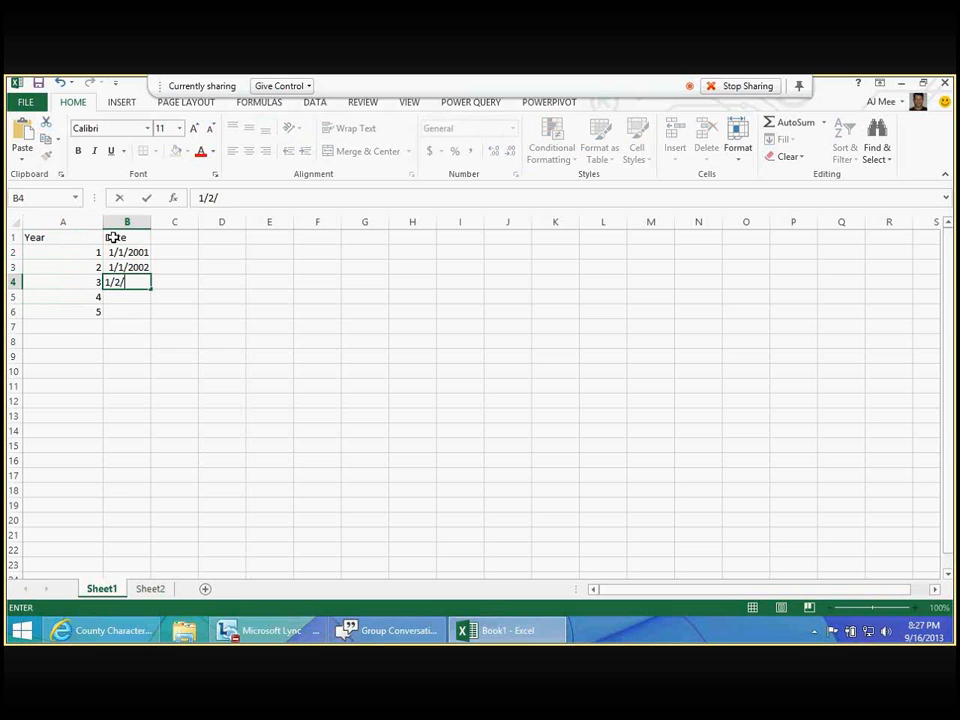
pyautogui.press('BackSpace')
pyautogui.press('BackSpace')
pyautogui.write('1/2003')
pyautogui.press('Return')
pyautogui.write('1/1/')
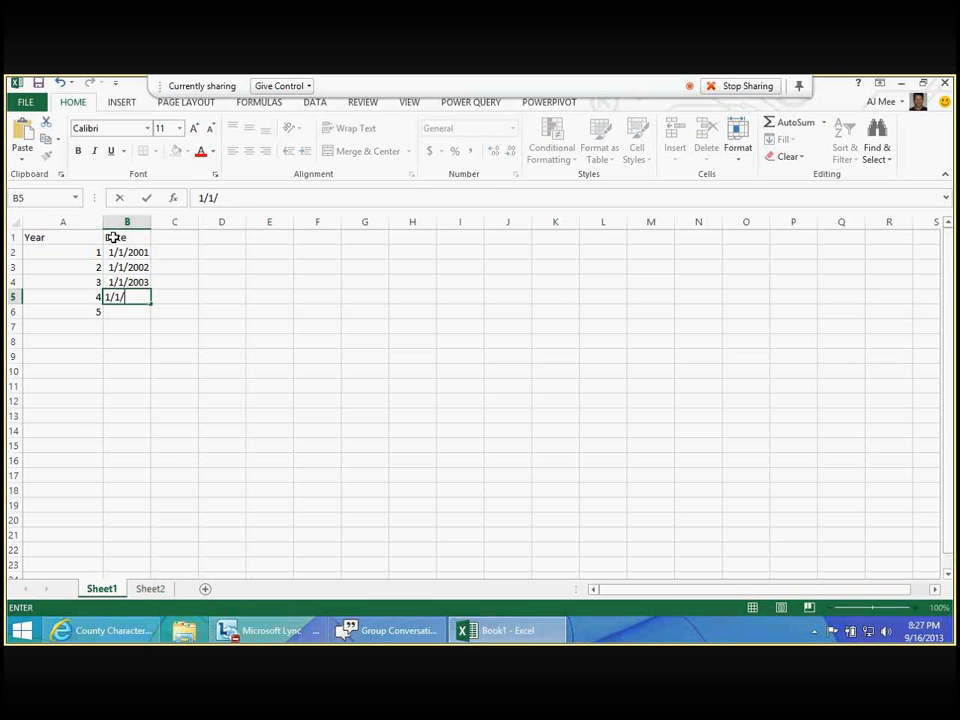
pyautogui.write('2004')
pyautogui.press('Return')
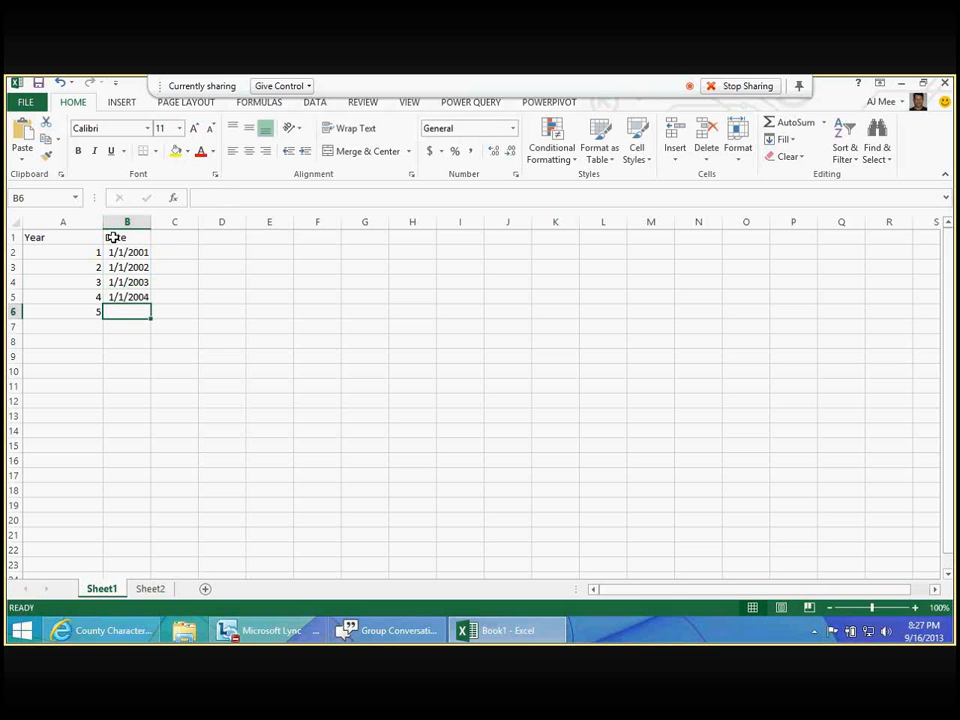
pyautogui.write('1/1/')
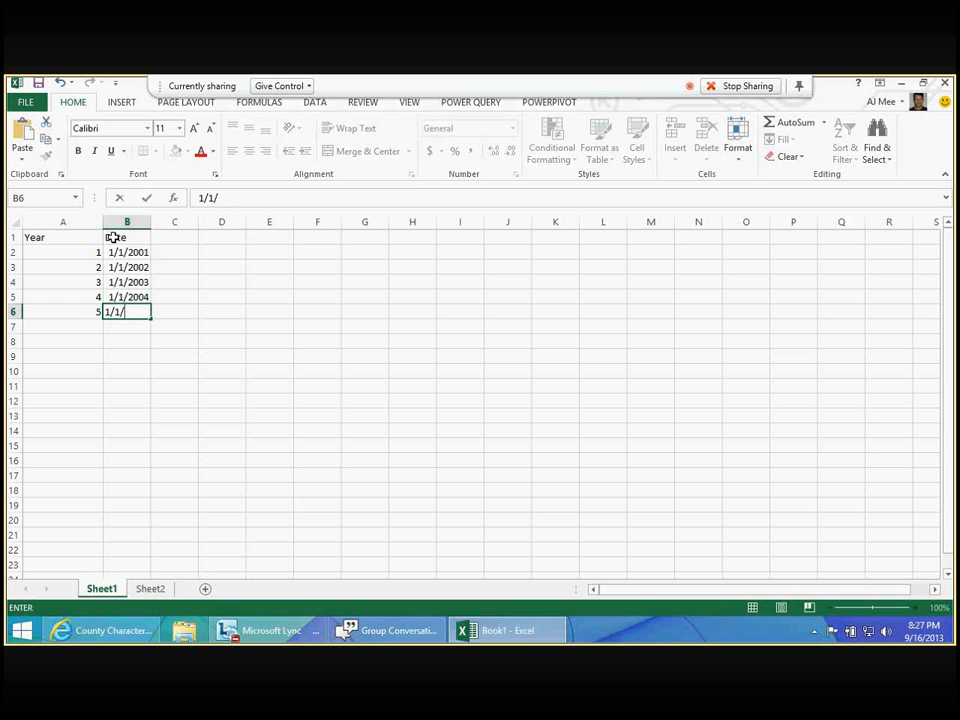
pyautogui.write('2005')
pyautogui.press('Return')
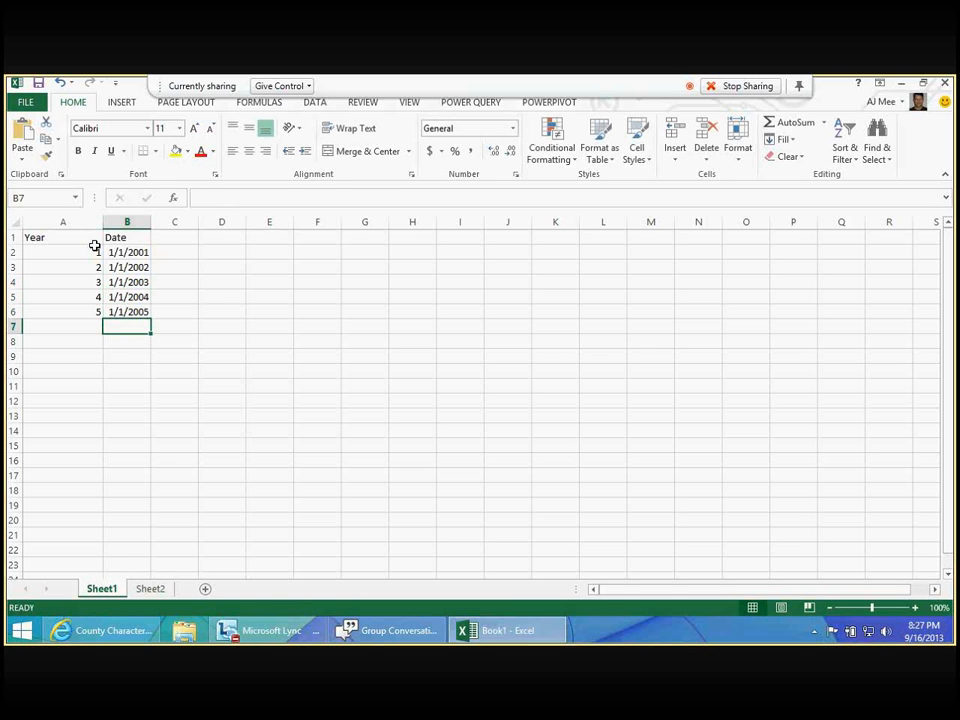
# - Add the Year and Date range A1:B6 on Sheet1 to the data model as a table with headers
pyautogui.moveTo(90, 240); pyautogui.dragTo(133, 313)
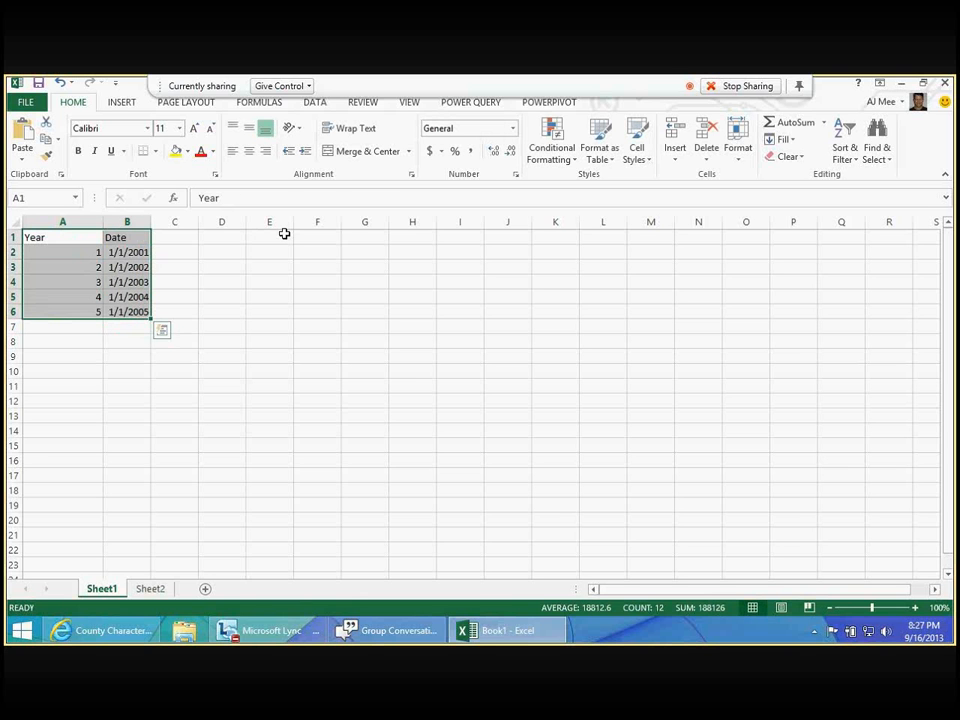
pyautogui.hotkey('ctrl', 'c')
pyautogui.click(540, 102)
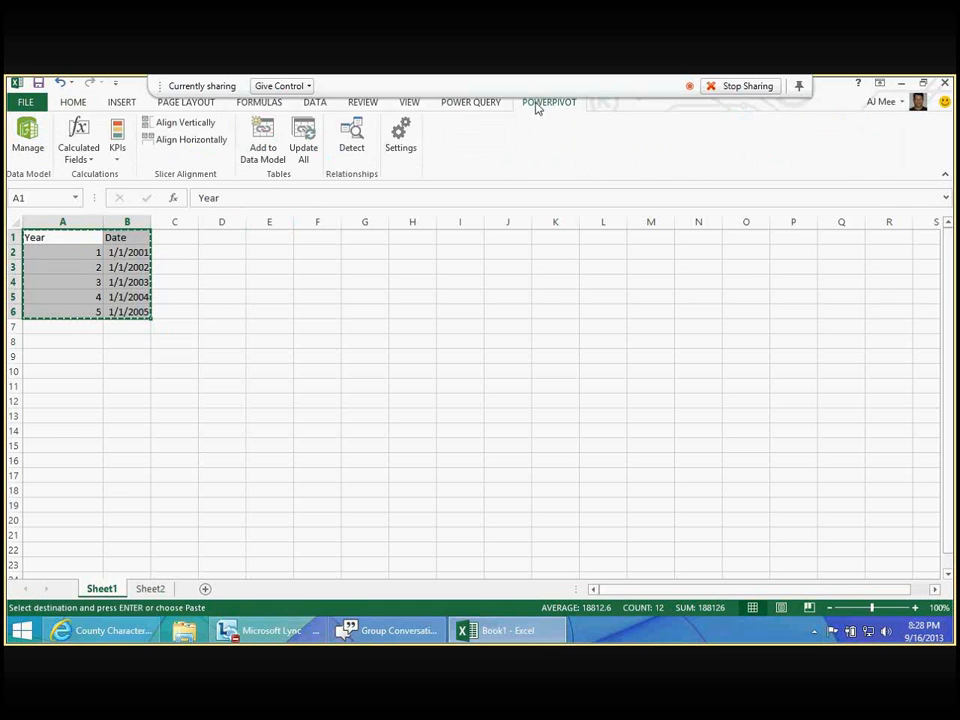
pyautogui.click(274, 163)
pyautogui.click(440, 357)
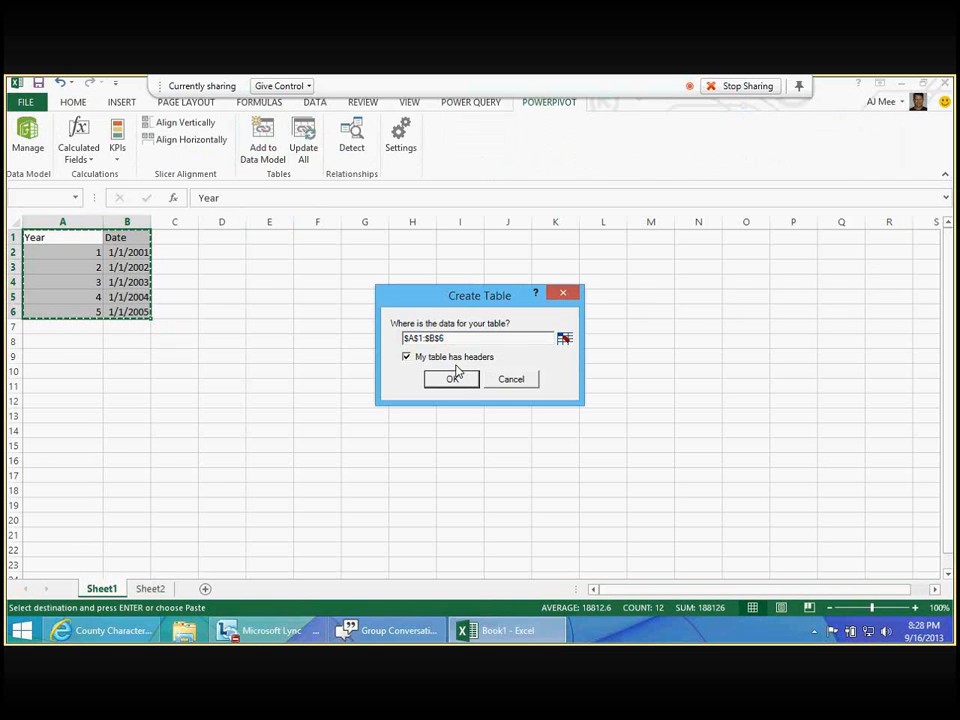
pyautogui.click(450, 379)
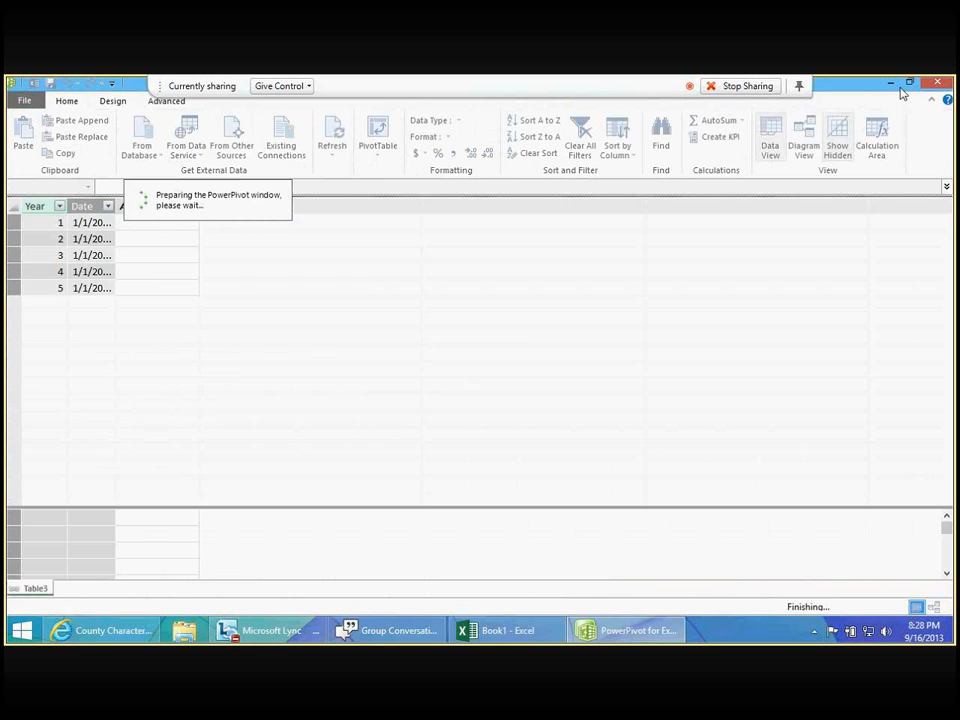
# - Return to the workbook's Sheet2 and load the Census Raw Population query to the data model
pyautogui.click(891, 87)
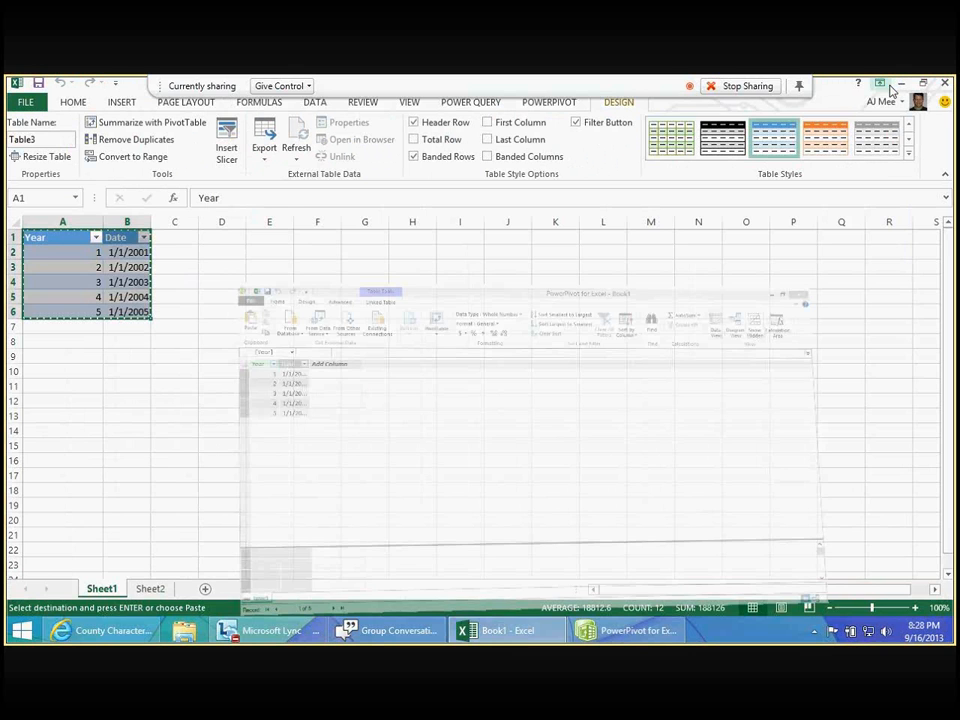
pyautogui.click(150, 589)
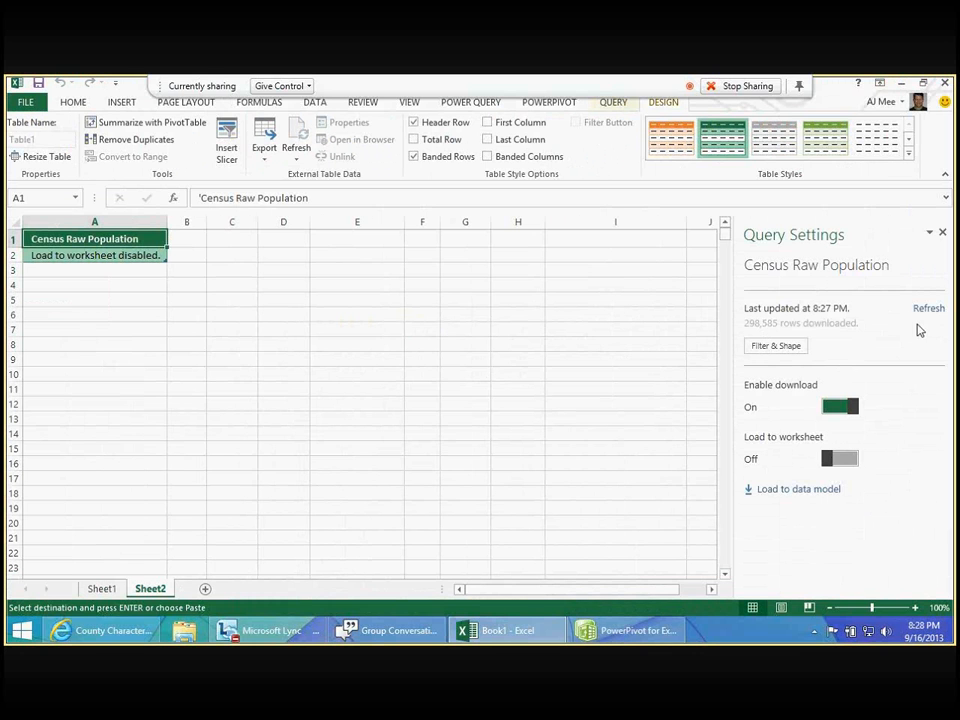
pyautogui.click(789, 491)
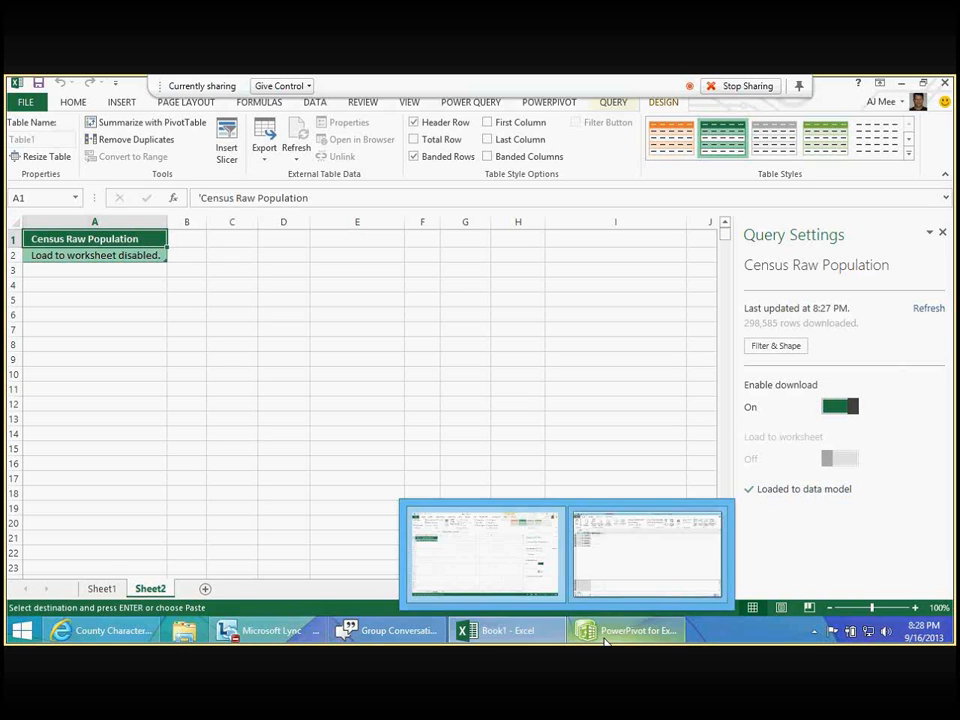
# - Switch to the PowerPivot window and rename the year-to-date lookup table Table3 as TimeDim
pyautogui.click(606, 636)
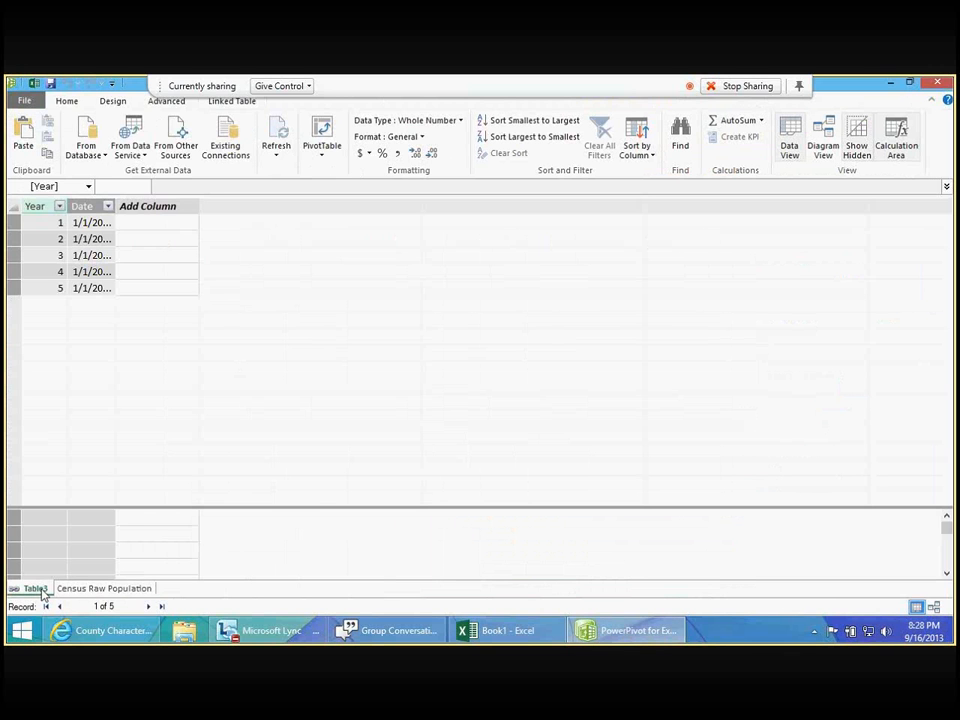
pyautogui.rightClick(42, 592)
pyautogui.click(102, 518)
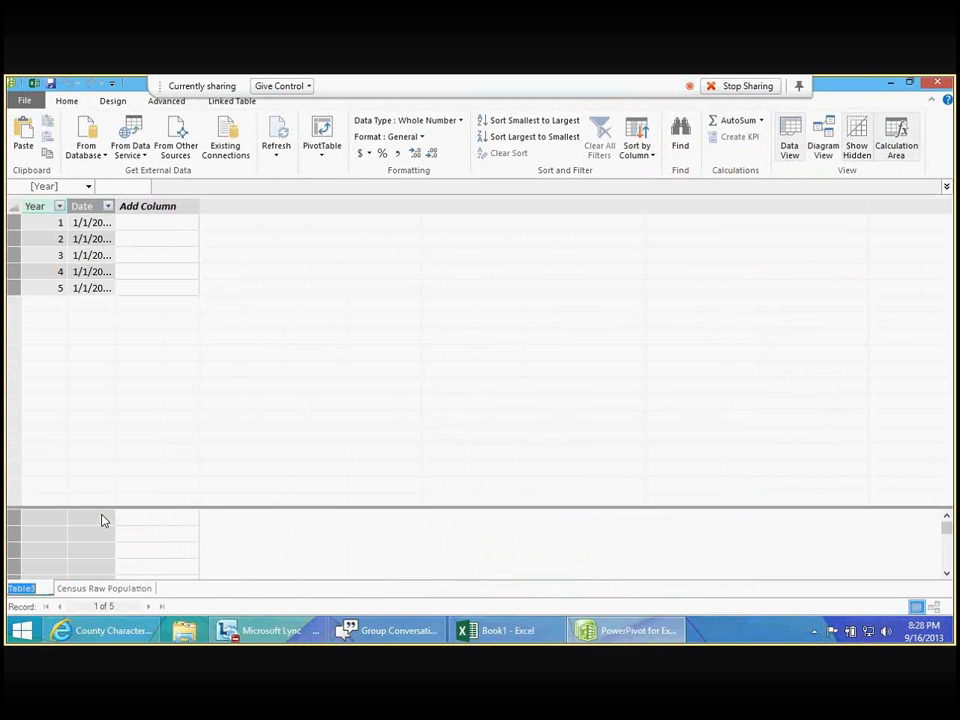
pyautogui.write('TimeDim')
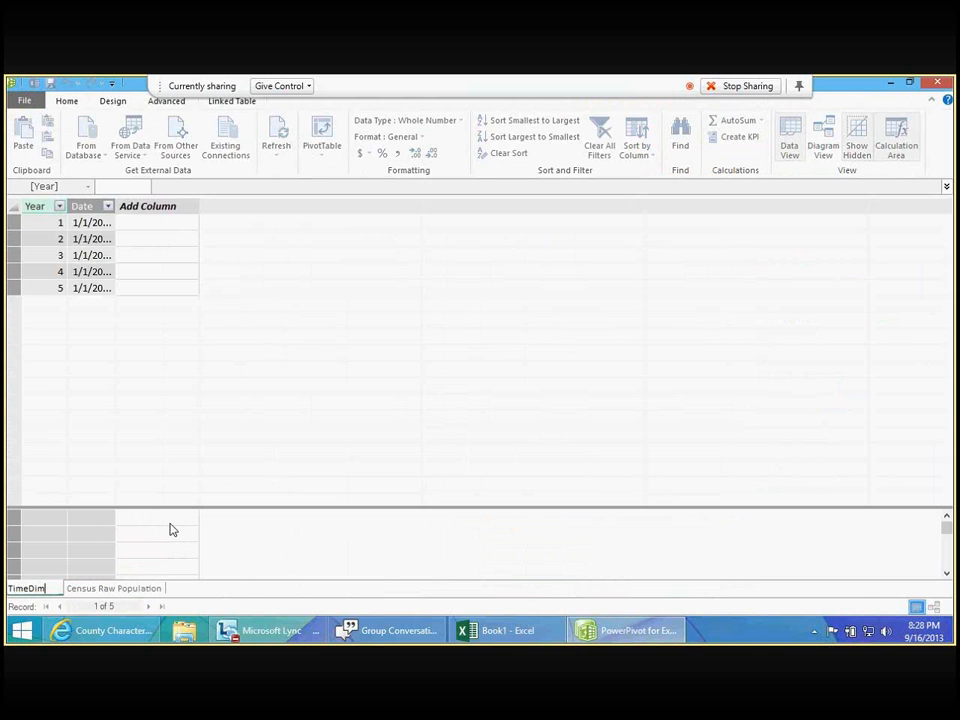
pyautogui.press('Return')
# - In the diagram view, relate YEAR in the Census Raw Population table to Year in the TimeDim table
pyautogui.click(142, 589)
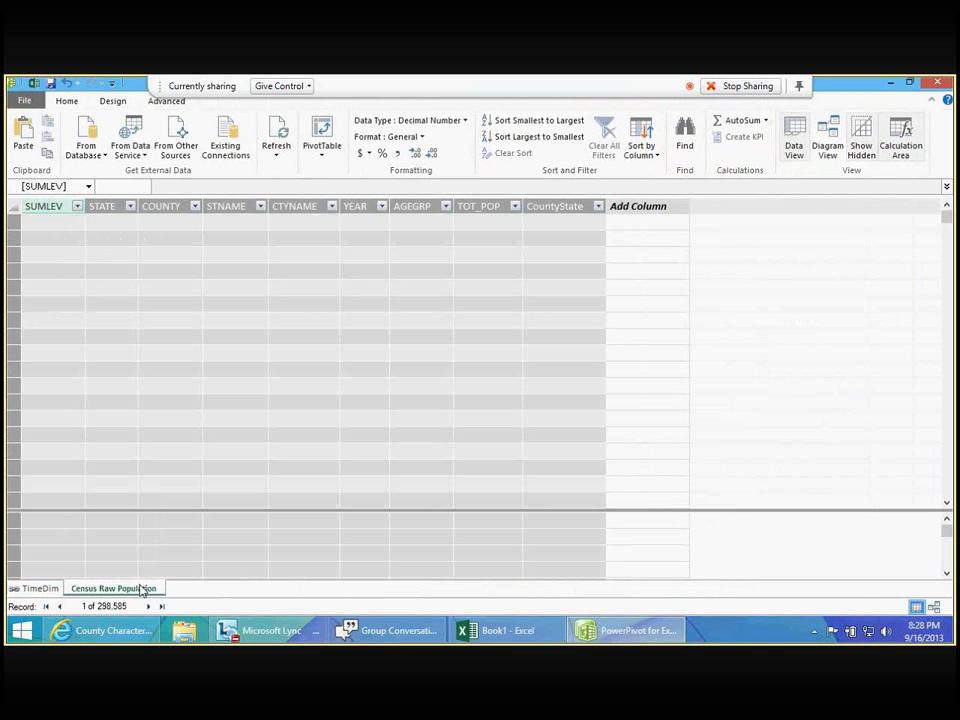
pyautogui.click(934, 606)
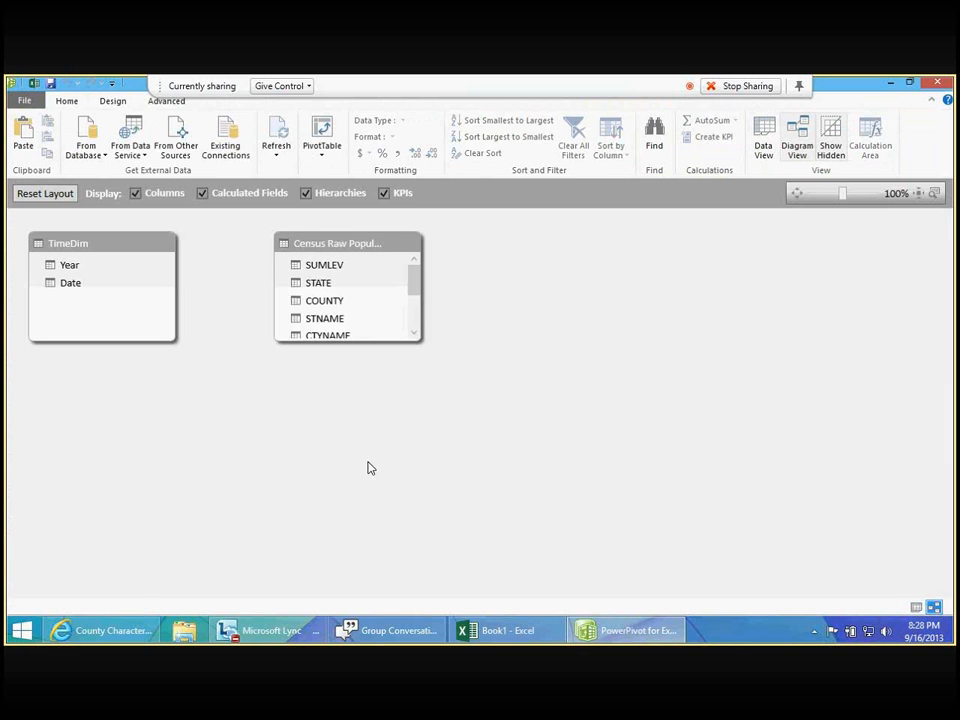
pyautogui.scroll(-1, 423, 307)
pyautogui.scroll(-1, 410, 305)
pyautogui.moveTo(330, 291)
pyautogui.mouseDown()
pyautogui.moveTo(152, 279)
pyautogui.moveTo(135, 268)
pyautogui.mouseUp()
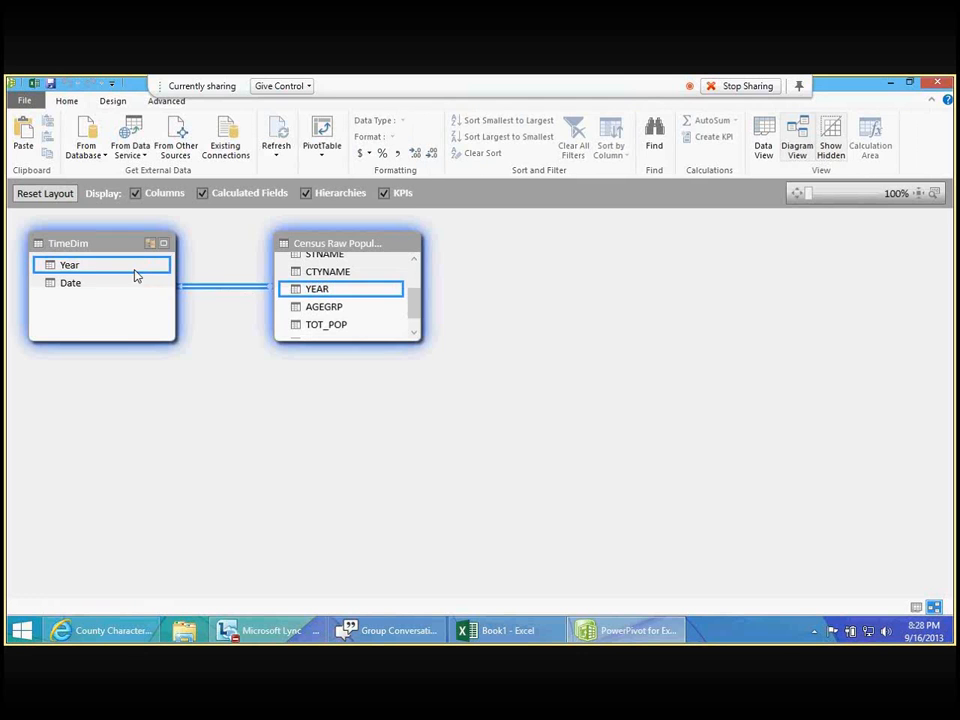
# - Mark the TimeDim table as a date table, using the Date column as its unique identifier
pyautogui.click(918, 608)
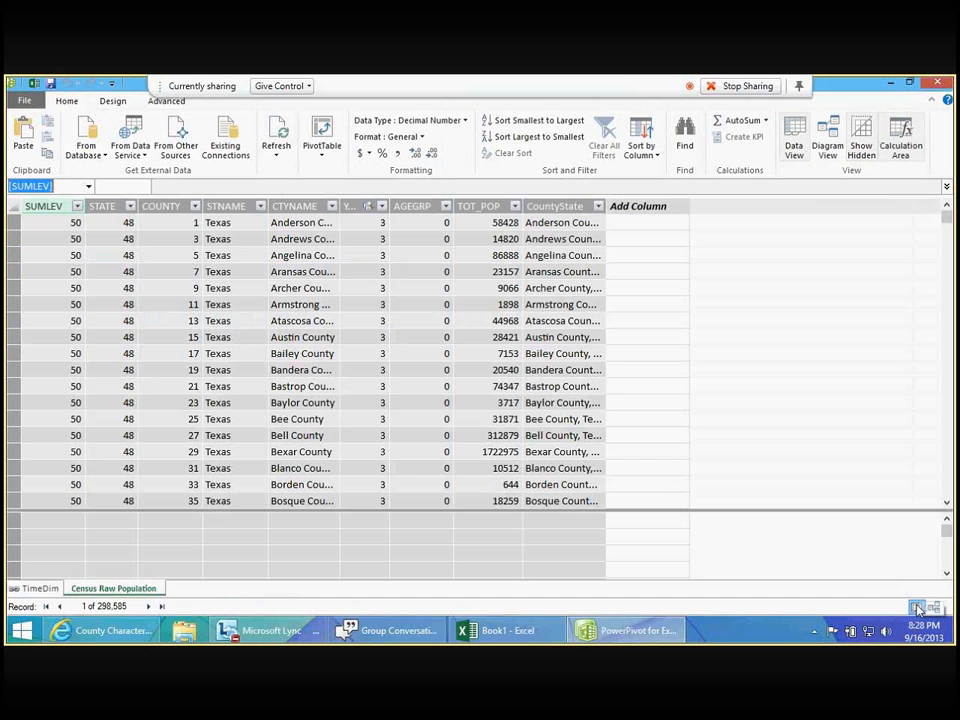
pyautogui.click(40, 588)
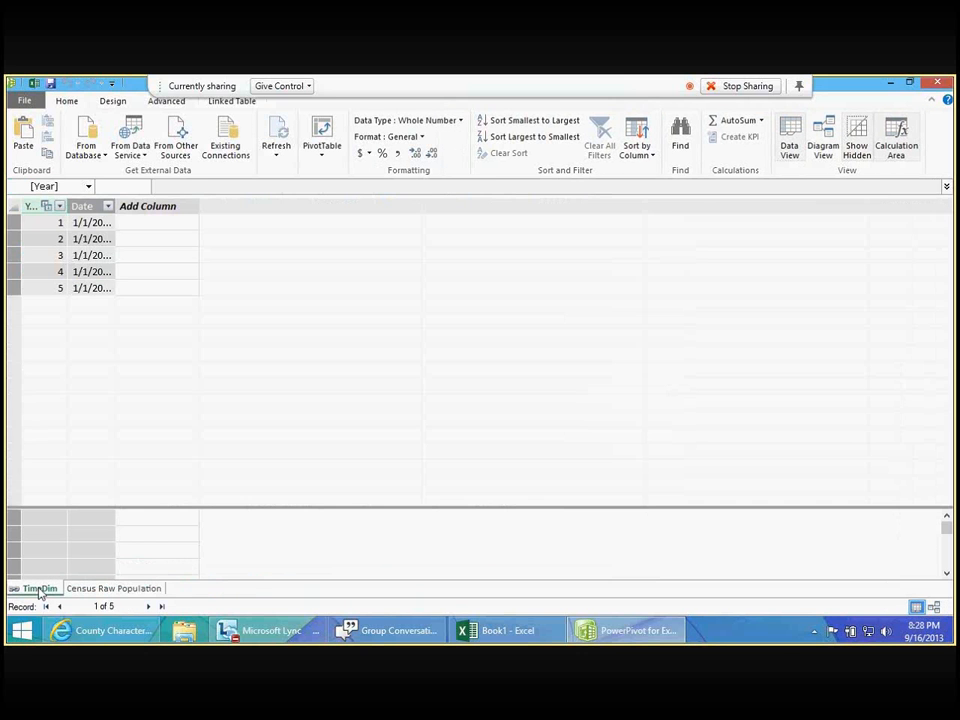
pyautogui.click(92, 223)
pyautogui.click(112, 101)
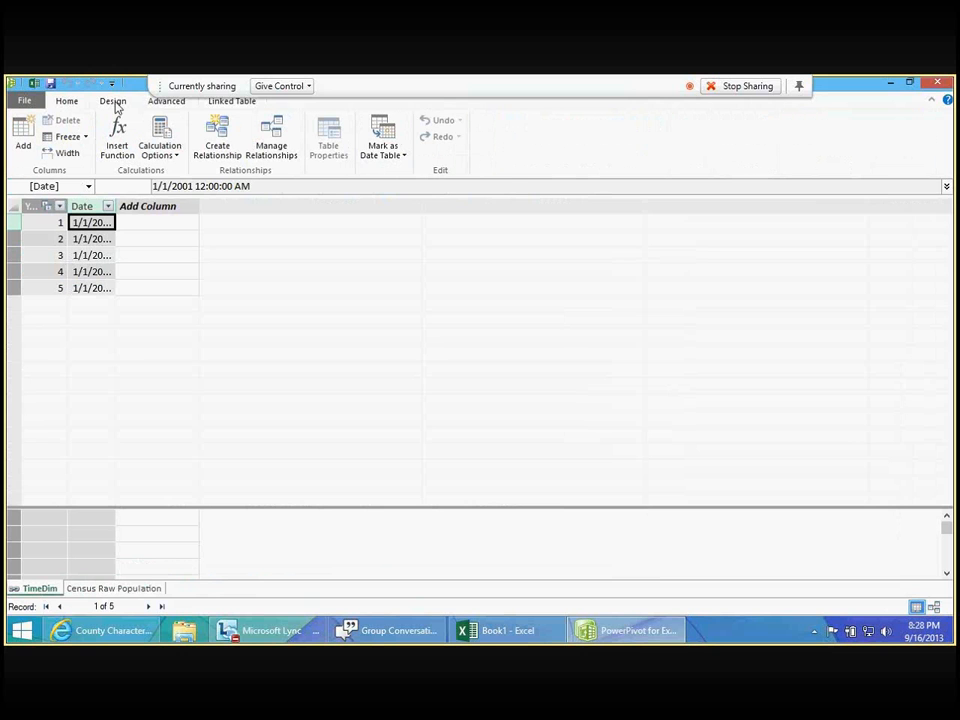
pyautogui.click(381, 162)
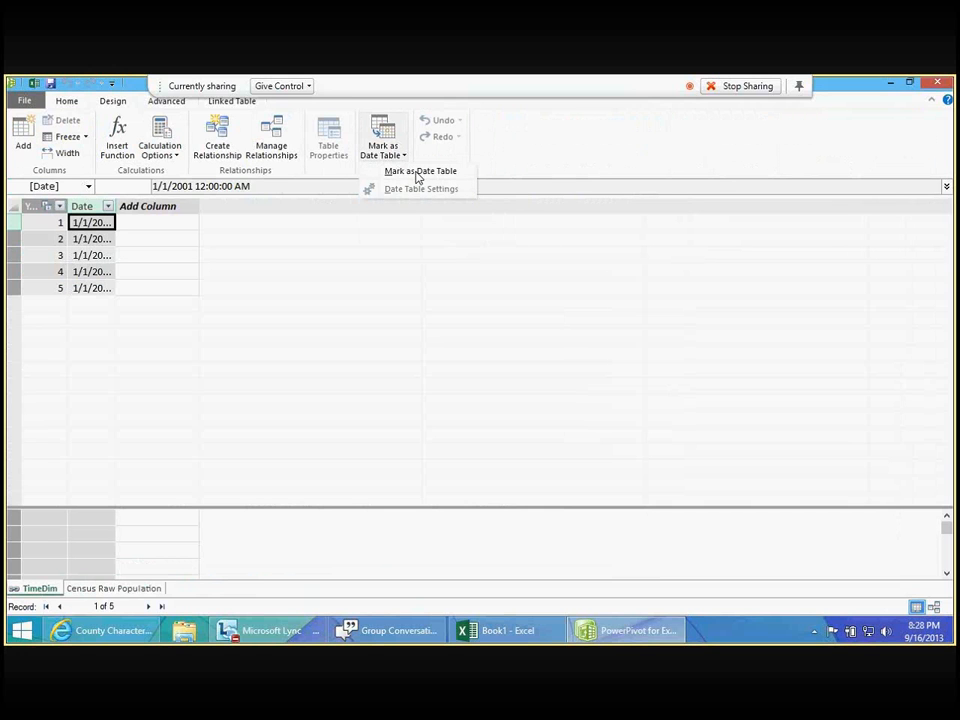
pyautogui.click(422, 173)
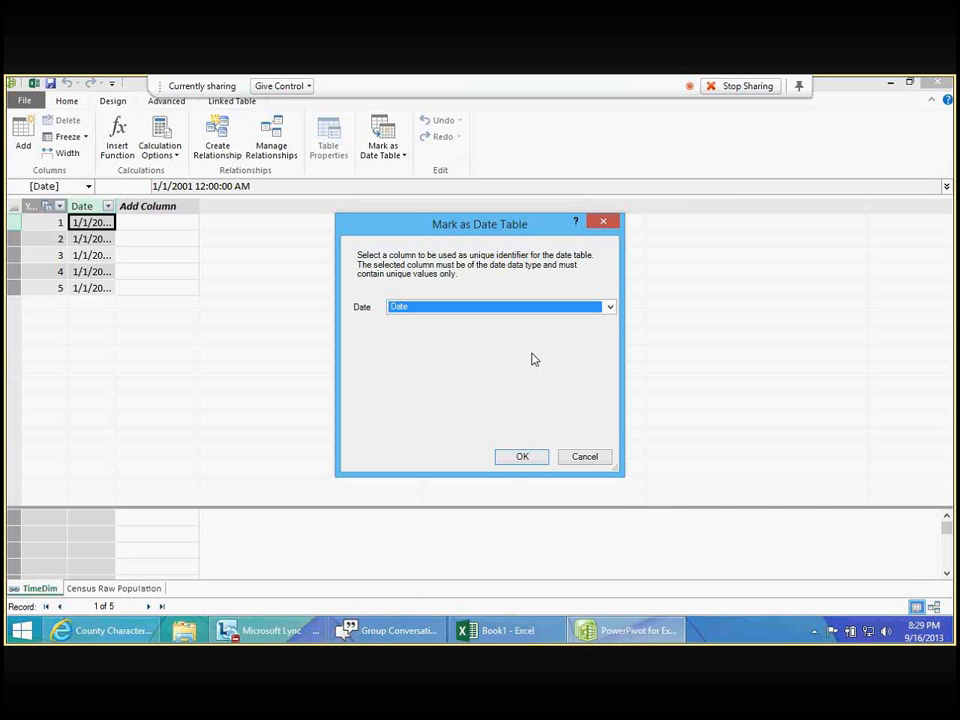
pyautogui.click(521, 456)
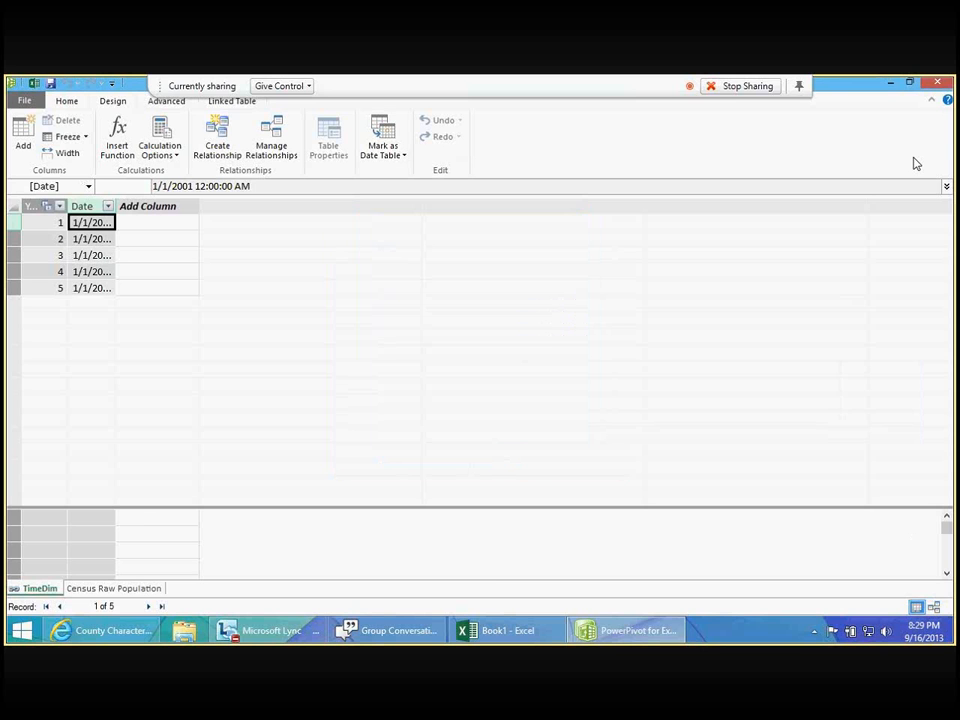
# - Close the PowerPivot window and launch Power Map from the workbook
pyautogui.click(937, 84)
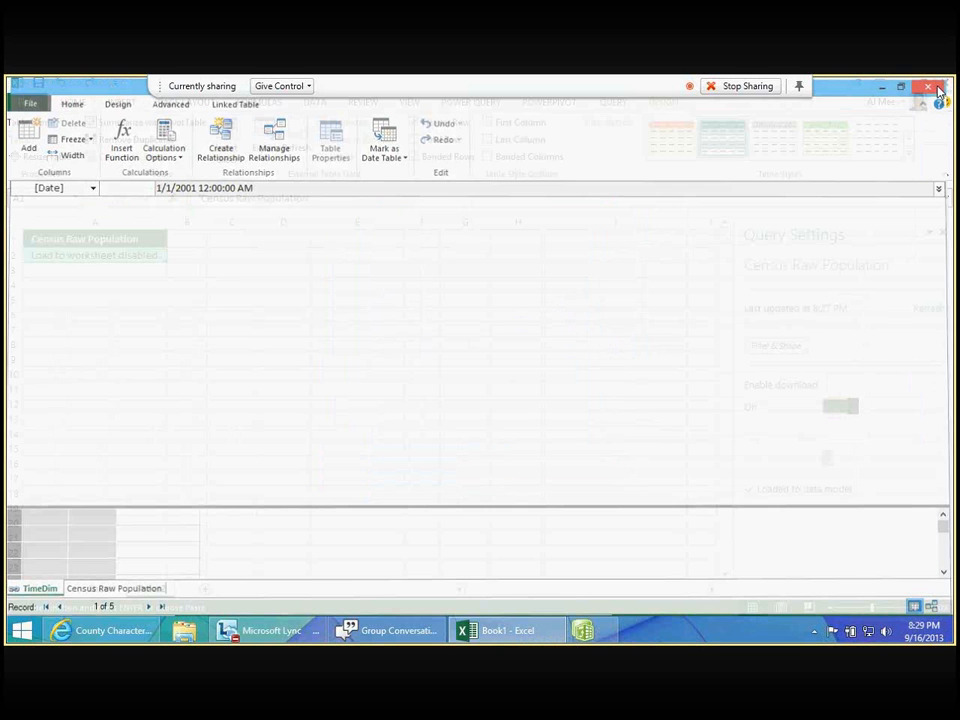
pyautogui.click(122, 102)
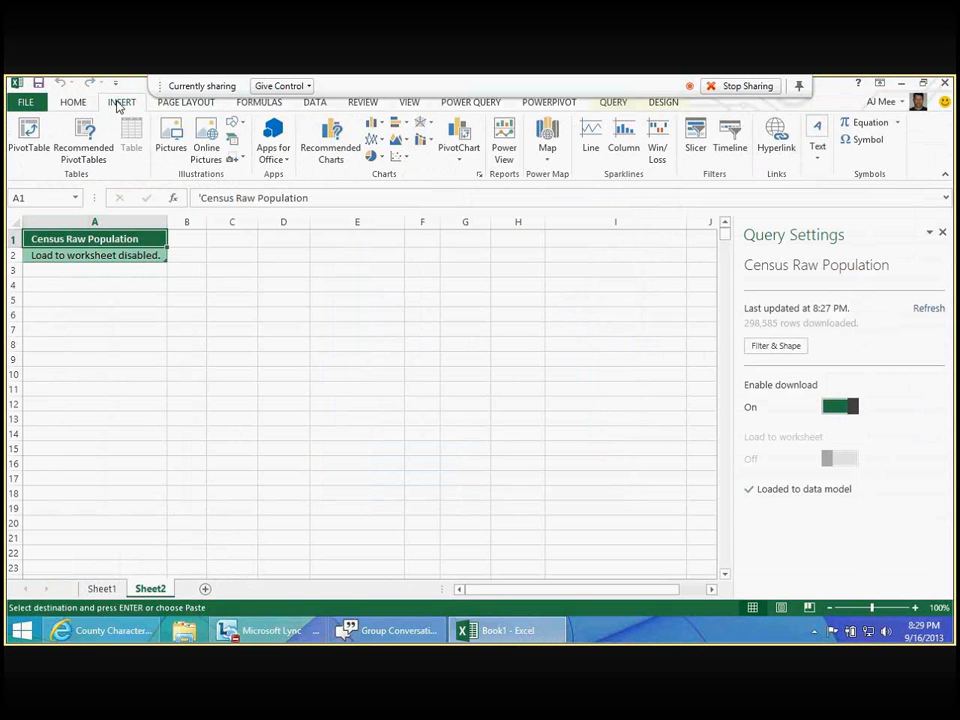
pyautogui.click(545, 152)
pyautogui.click(559, 177)
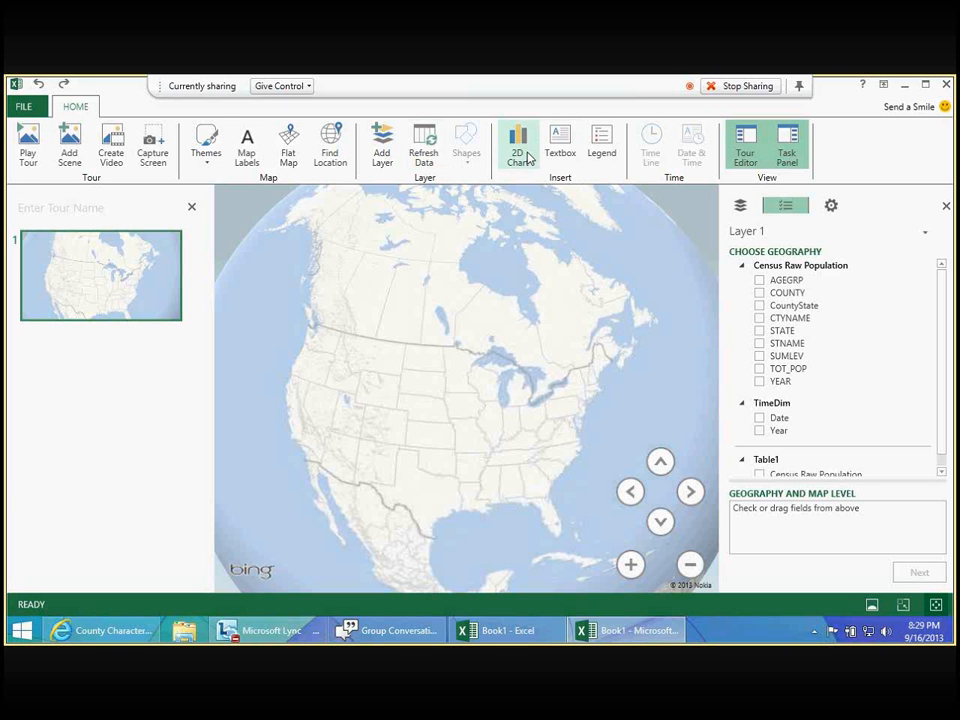
# - Preview the United States on the flat map and return to the globe view
pyautogui.click(288, 158)
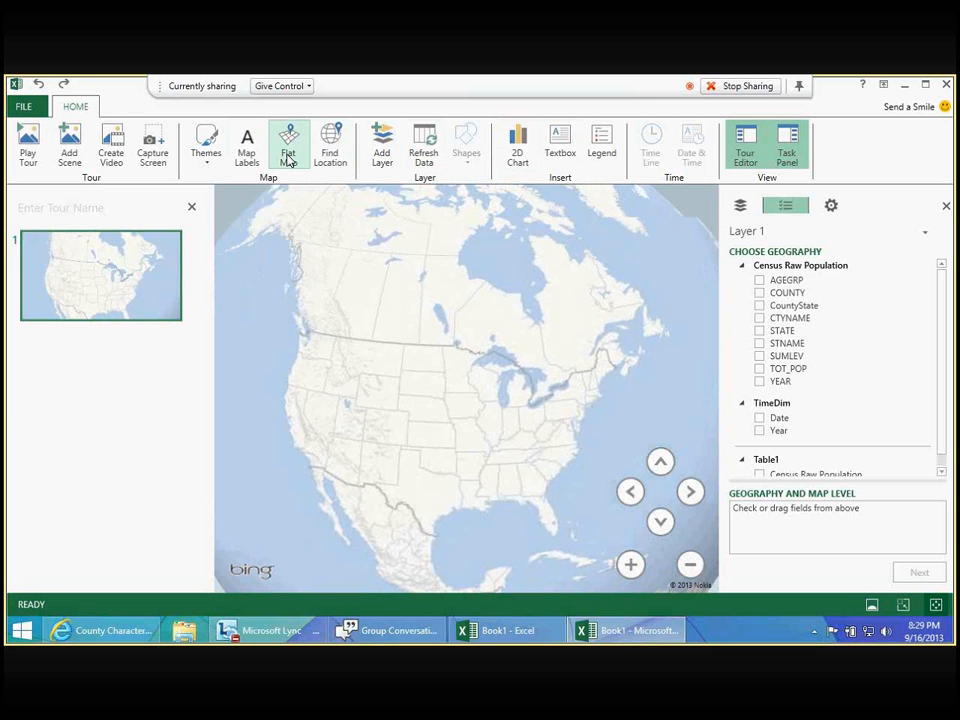
pyautogui.click(630, 565)
pyautogui.click(631, 565)
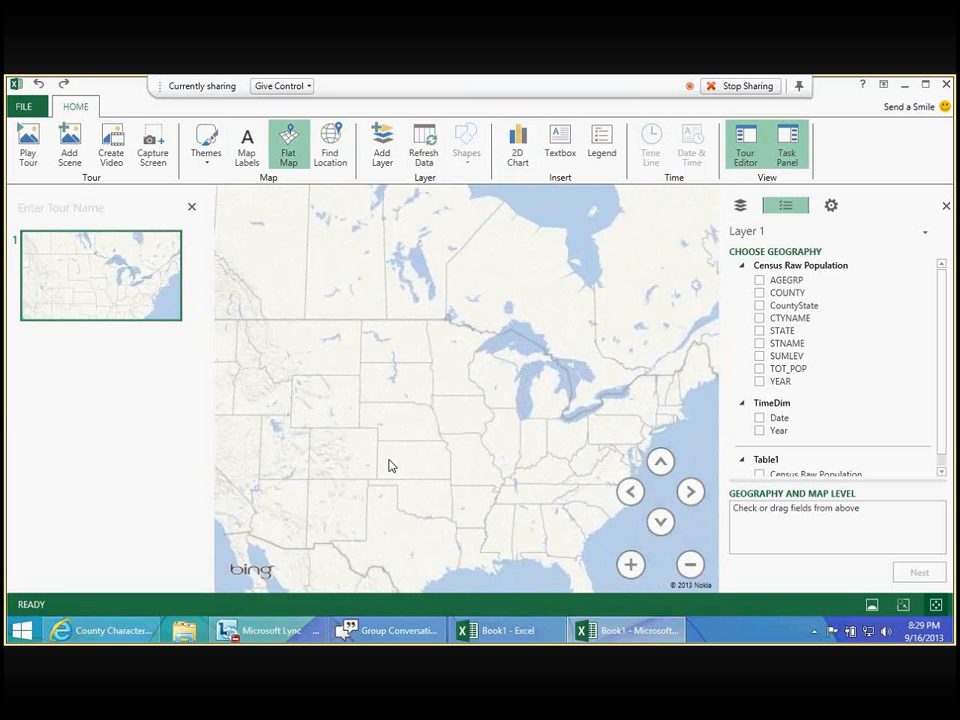
pyautogui.moveTo(392, 465); pyautogui.dragTo(454, 395)
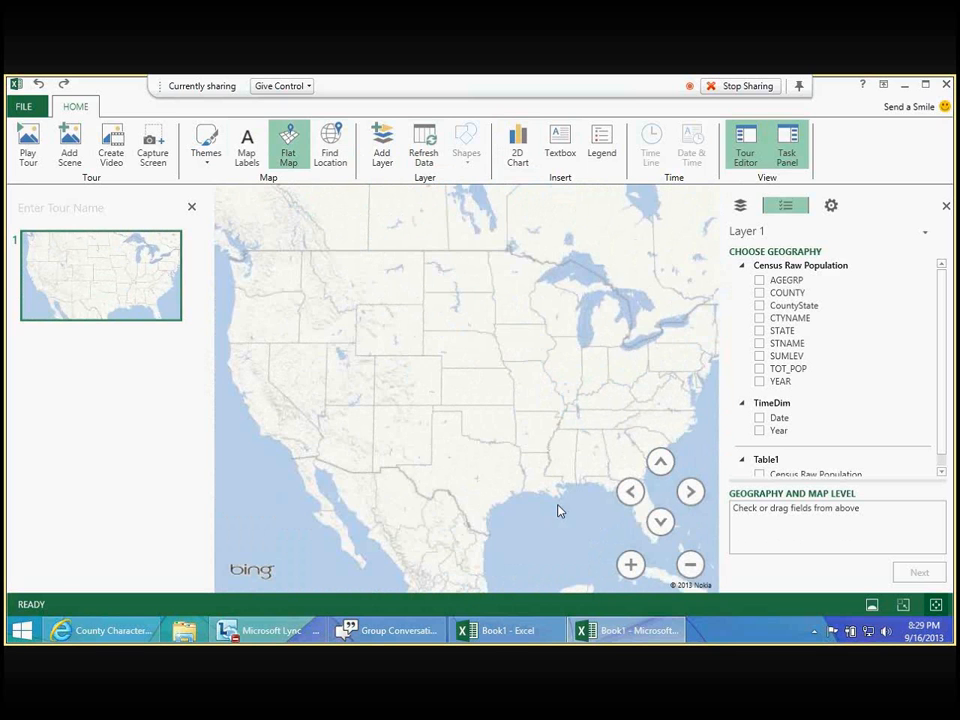
pyautogui.click(287, 155)
pyautogui.click(288, 158)
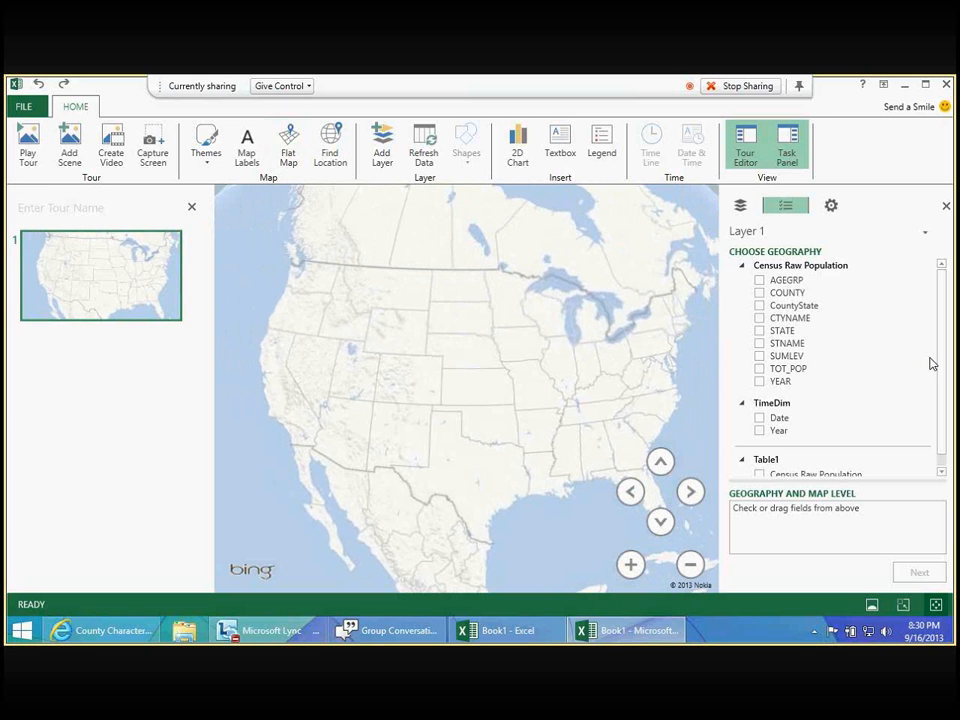
# - Add CountyState from Census Raw Population as Layer 1's geography field and set its map level to County
pyautogui.moveTo(943, 317); pyautogui.dragTo(945, 364)
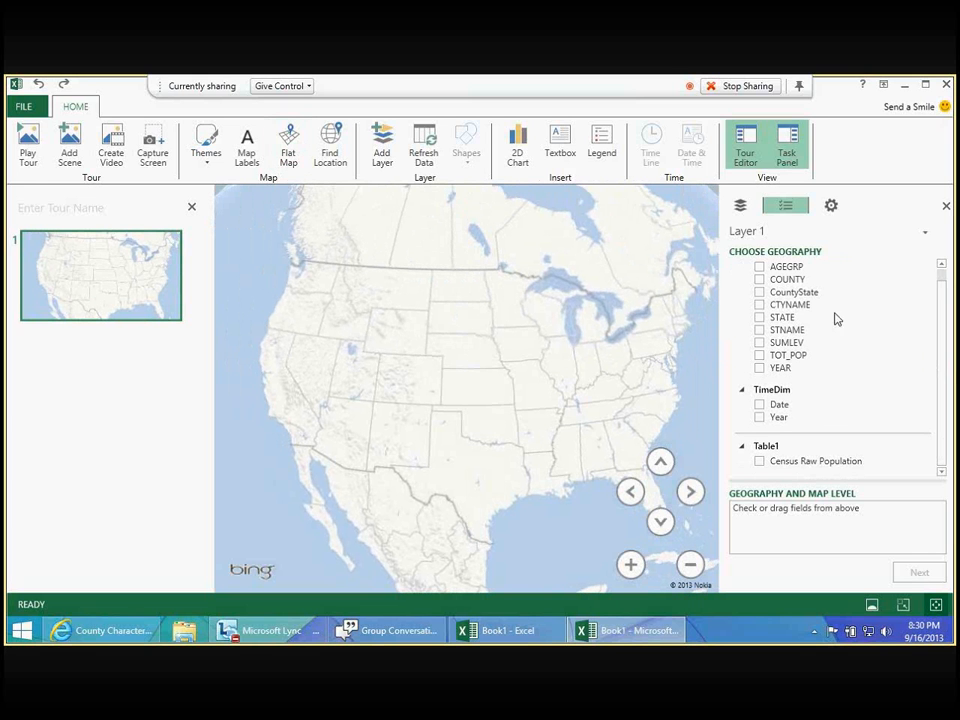
pyautogui.moveTo(800, 293); pyautogui.dragTo(790, 521)
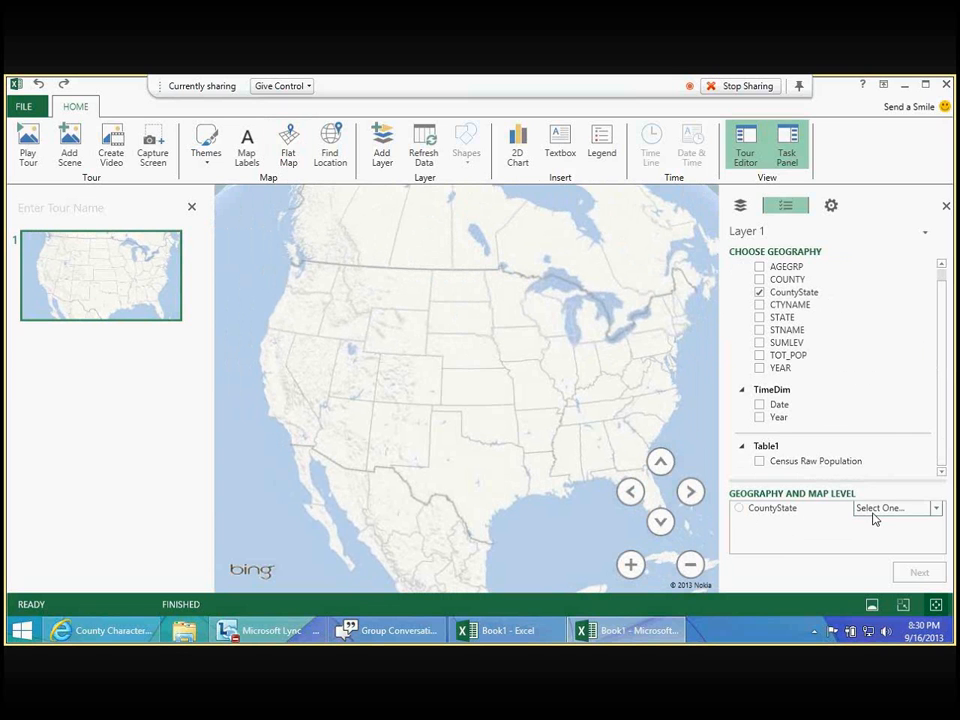
pyautogui.click(910, 515)
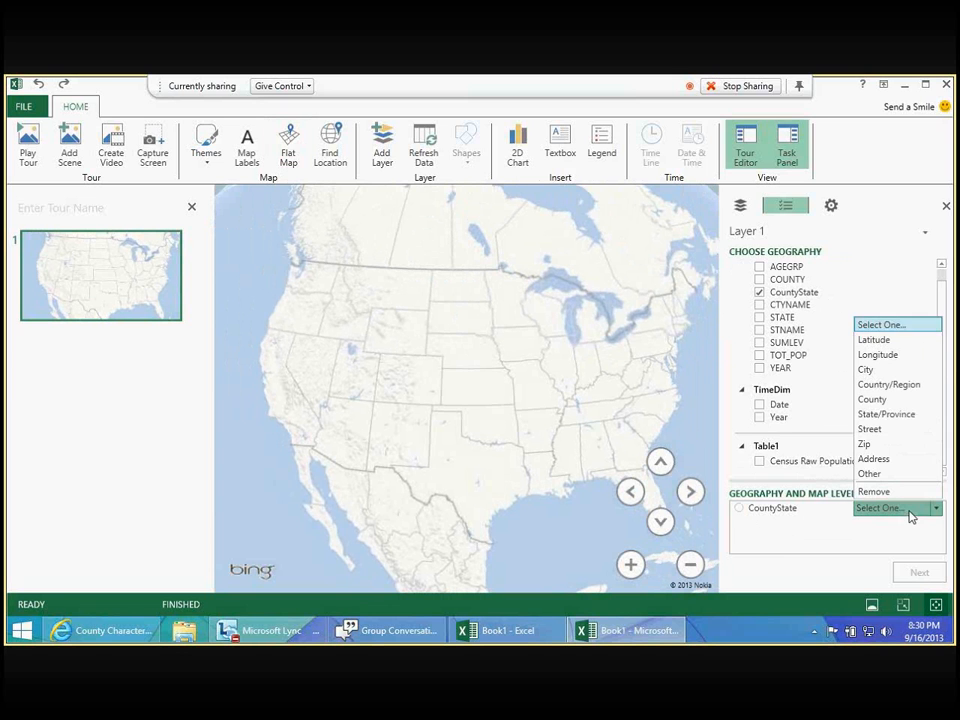
pyautogui.click(889, 401)
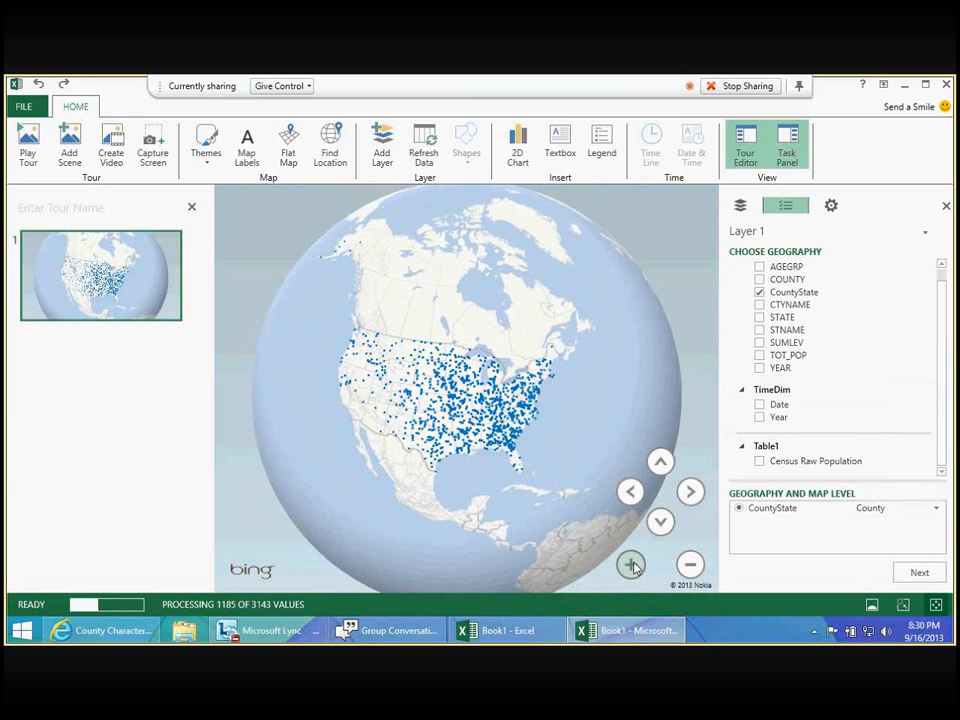
# - Zoom in on the plotted United States counties and tilt the globe to view them at an angle
pyautogui.click(631, 566)
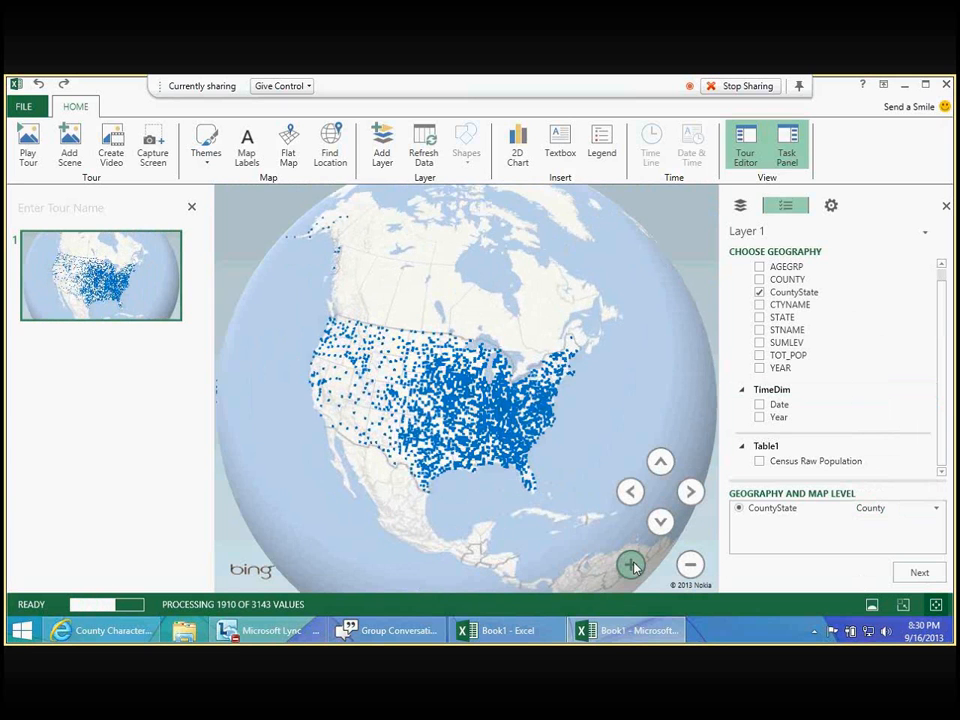
pyautogui.click(631, 566)
pyautogui.click(657, 527)
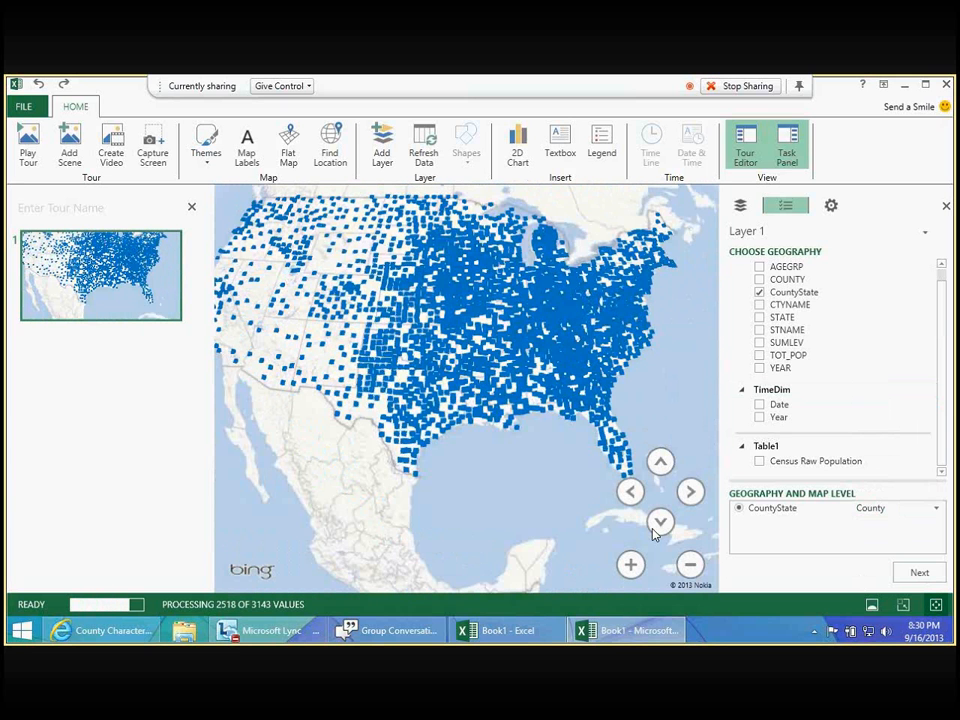
pyautogui.click(656, 528)
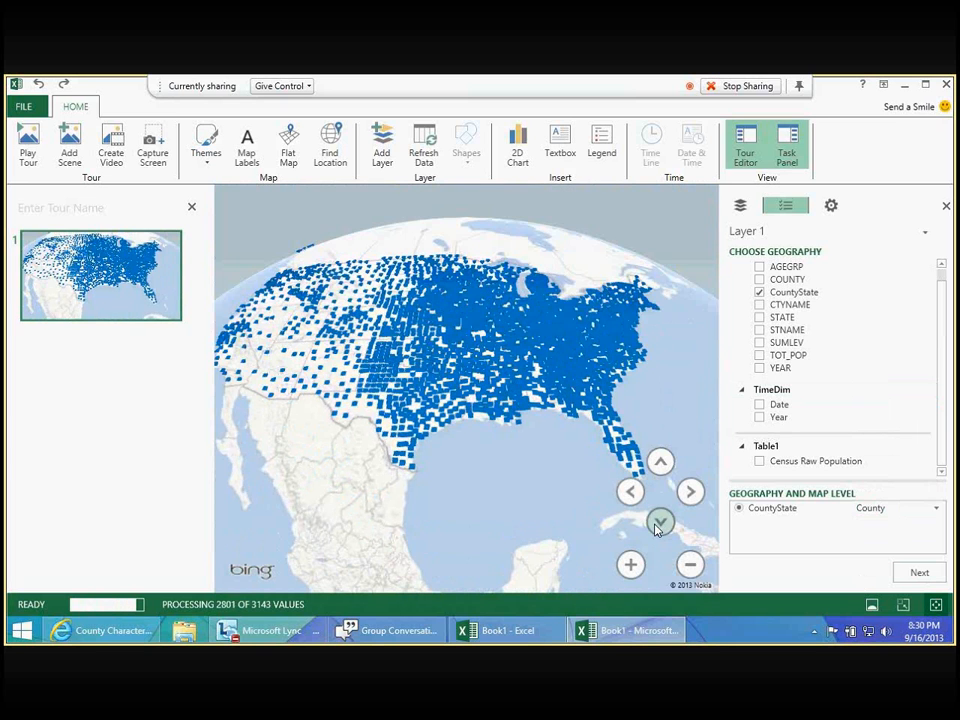
pyautogui.click(656, 528)
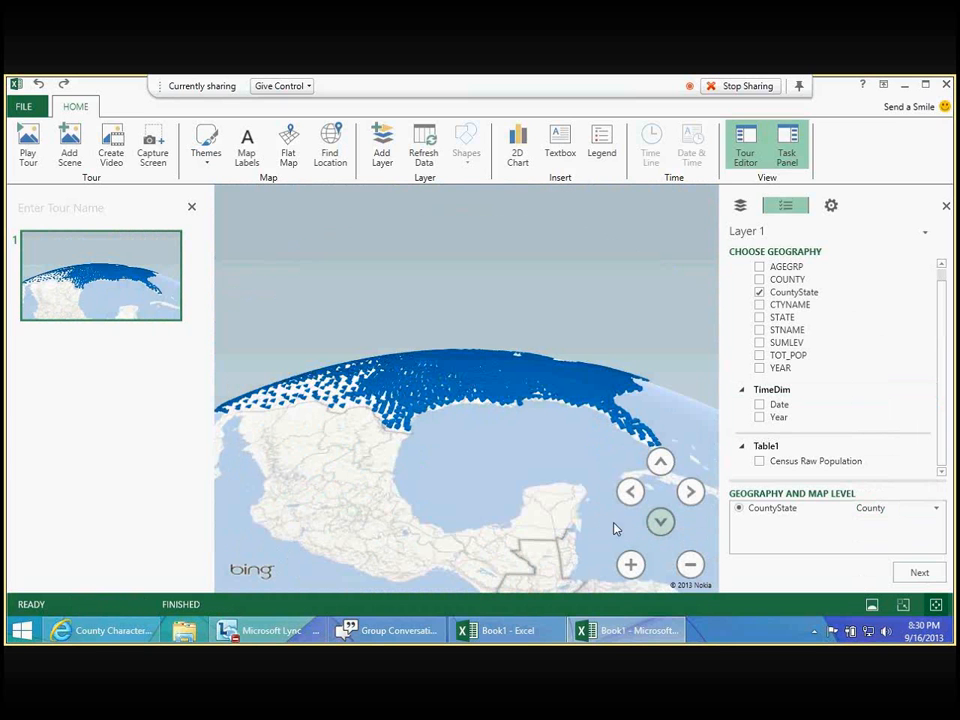
# - Confirm CountyState as Layer 1's geography and use TOT_POP from Census Raw Population as the column height
pyautogui.click(660, 463)
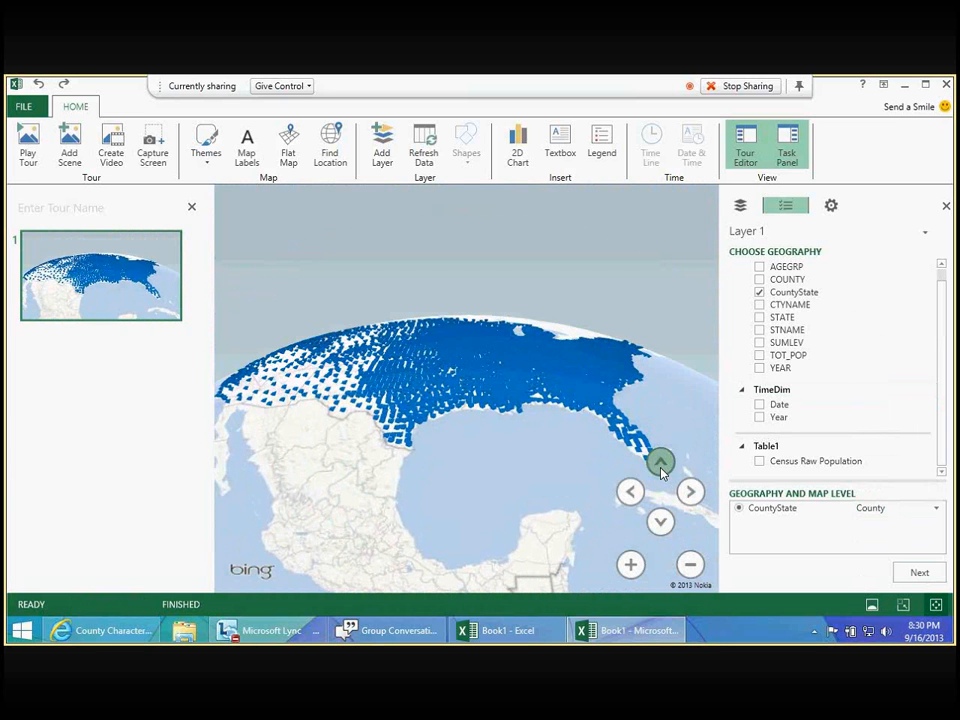
pyautogui.click(660, 463)
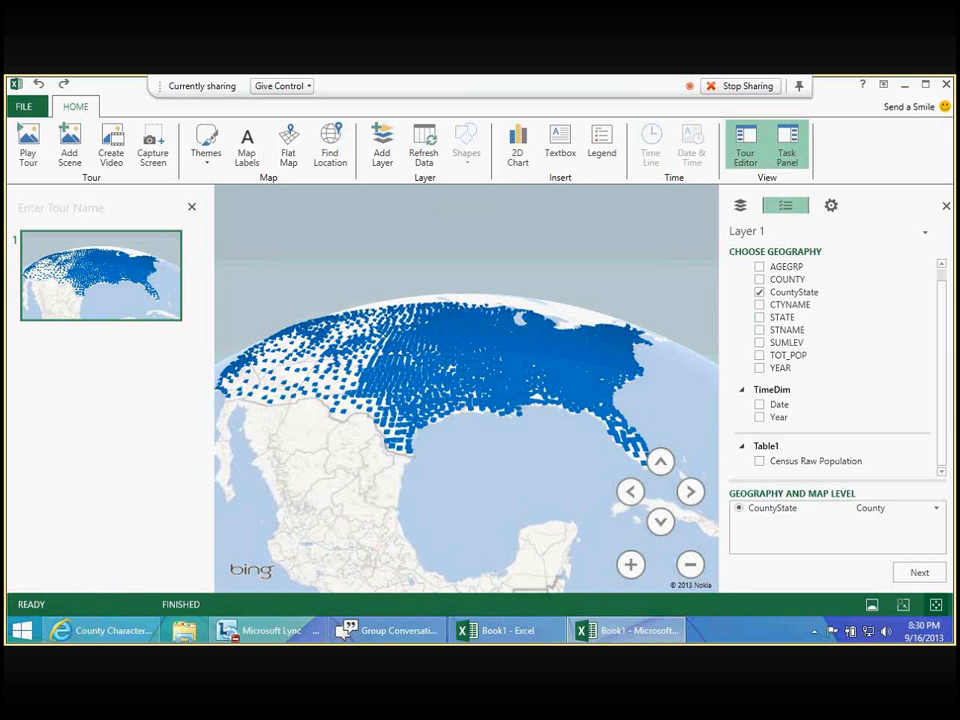
pyautogui.click(917, 572)
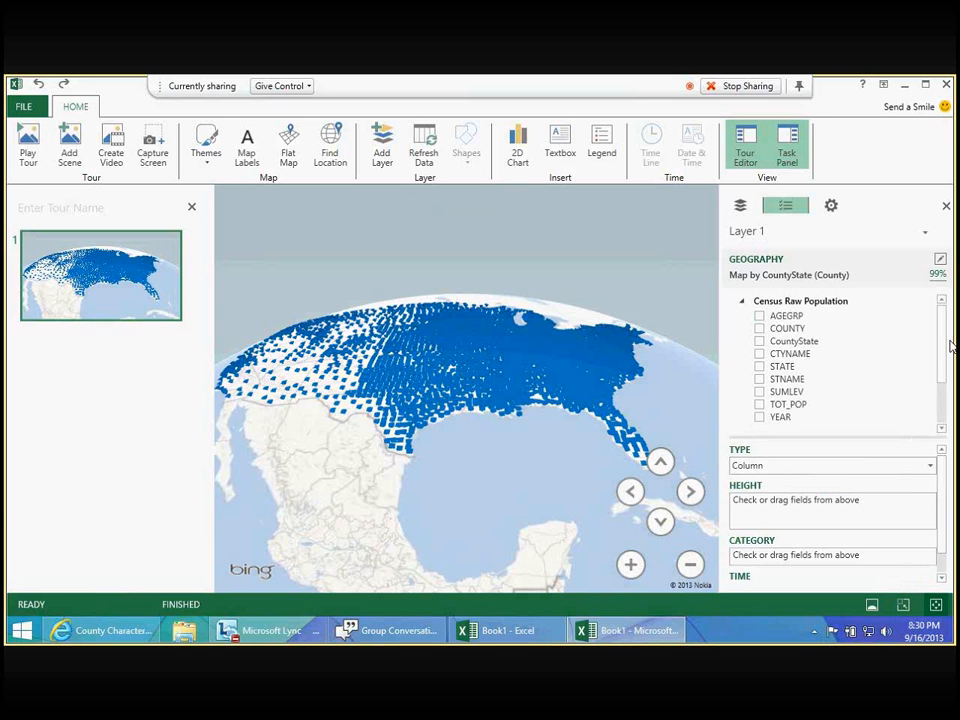
pyautogui.moveTo(950, 343); pyautogui.dragTo(945, 394)
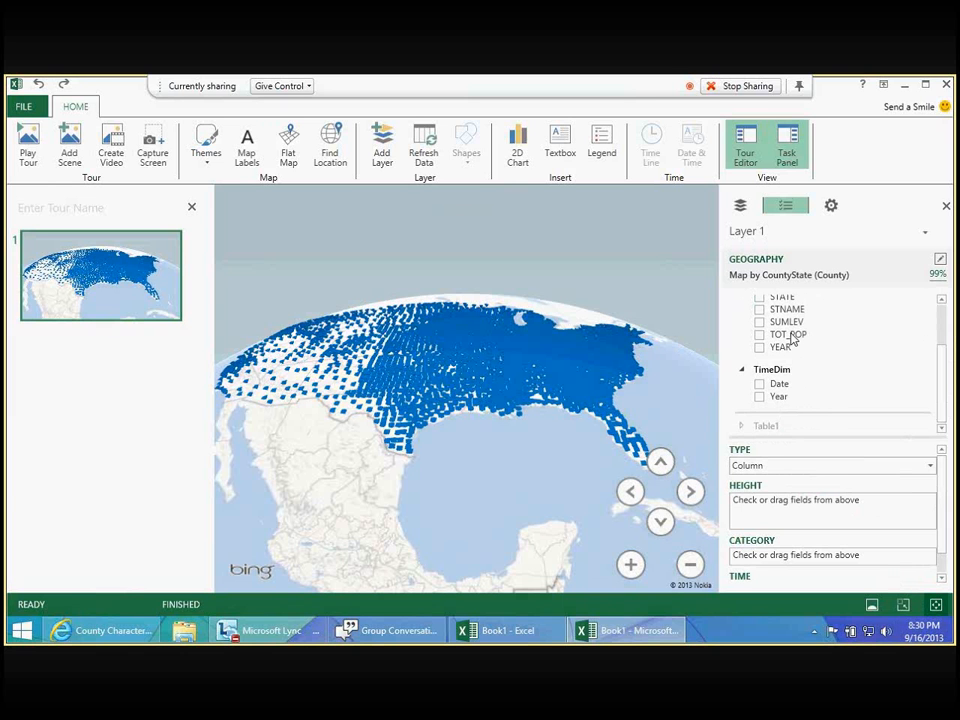
pyautogui.moveTo(791, 340); pyautogui.dragTo(818, 386)
pyautogui.moveTo(818, 386); pyautogui.dragTo(790, 516)
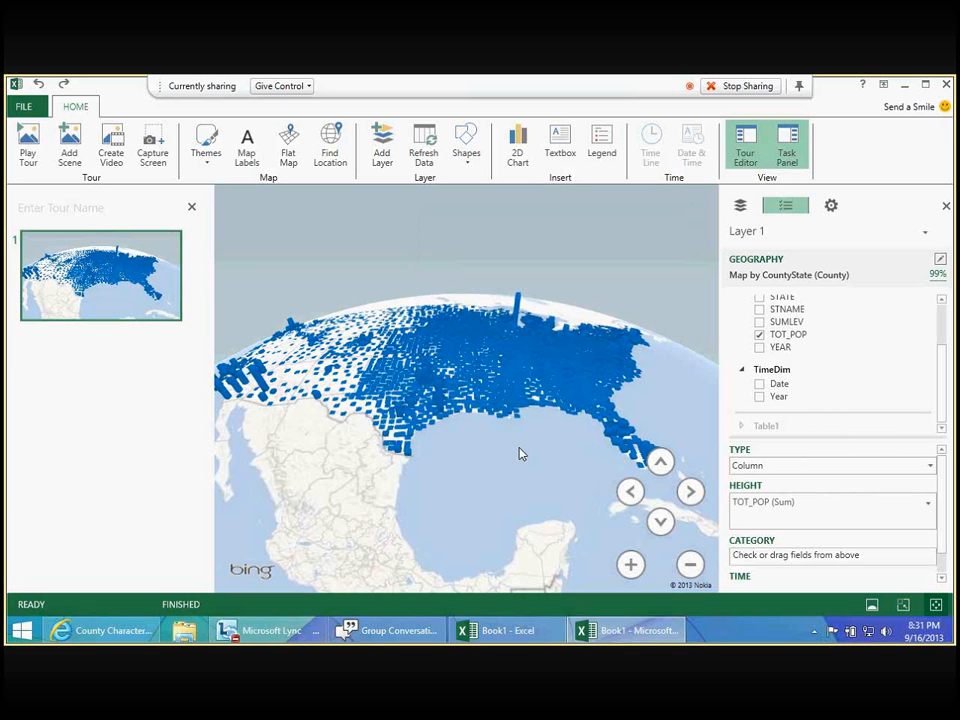
# - Set the thickness of Layer 1's population columns to 55% in the layer options
pyautogui.moveTo(519, 454); pyautogui.dragTo(484, 452)
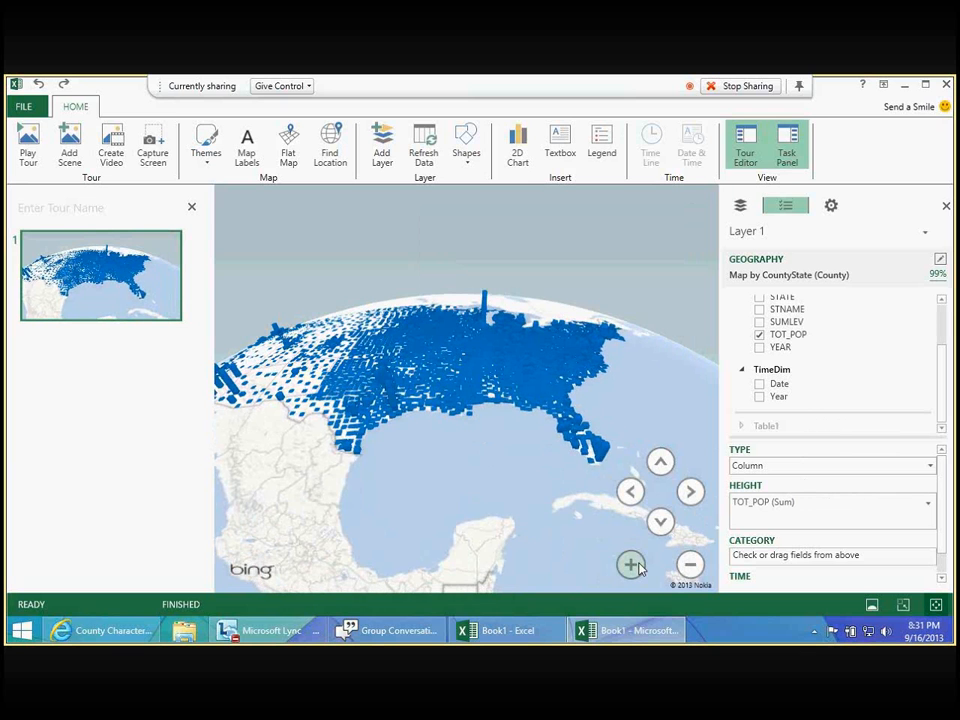
pyautogui.moveTo(515, 493); pyautogui.dragTo(622, 495)
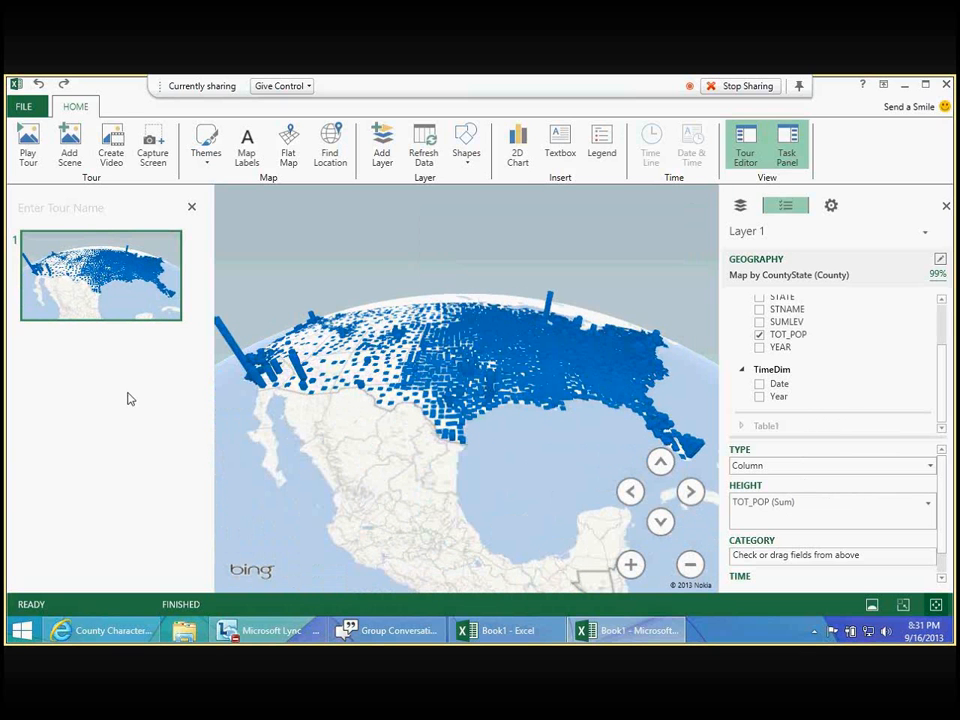
pyautogui.moveTo(233, 350)
pyautogui.moveTo(548, 311)
pyautogui.click(739, 206)
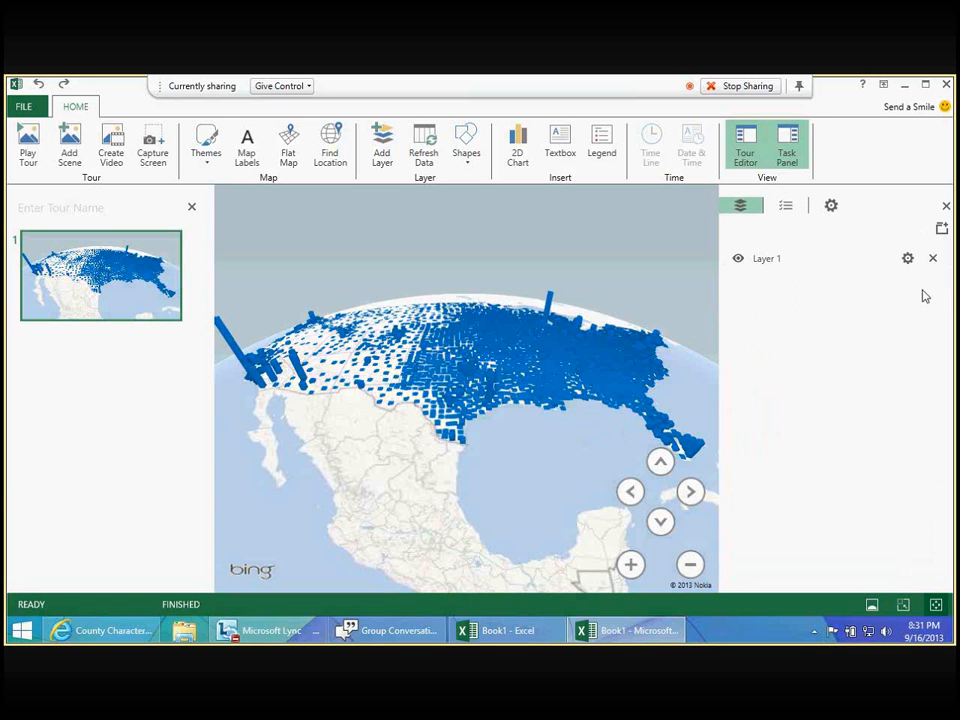
pyautogui.moveTo(636, 395)
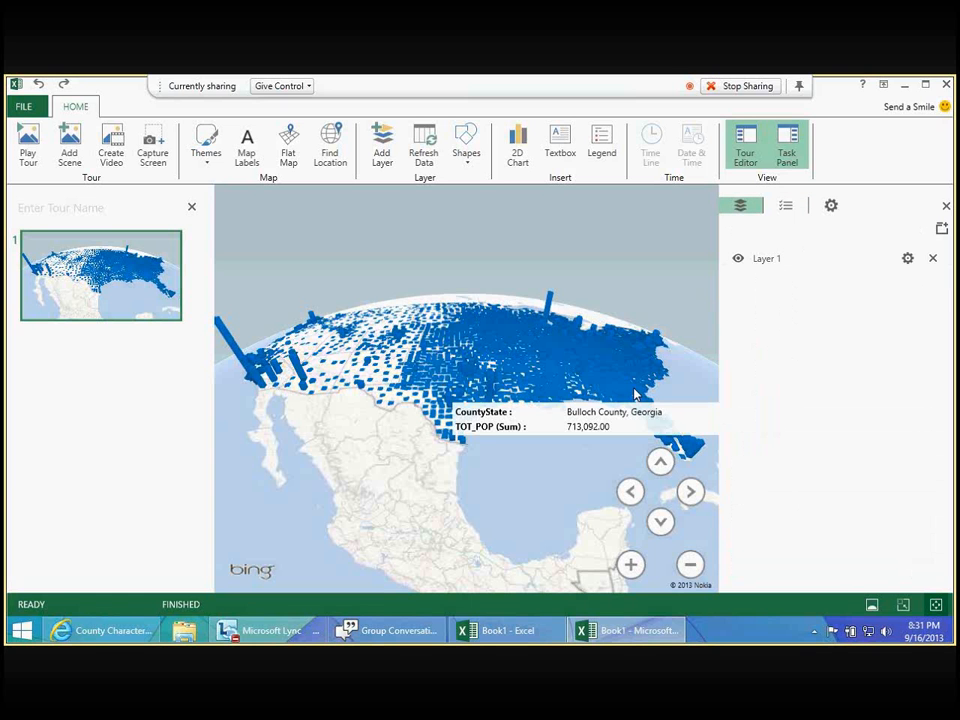
pyautogui.click(907, 259)
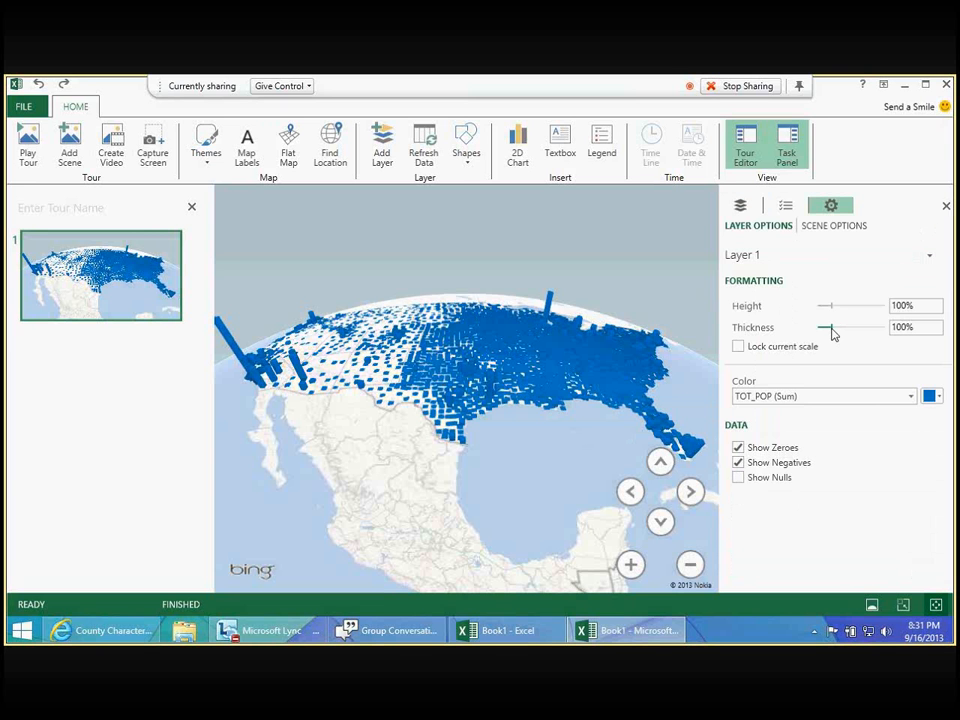
pyautogui.moveTo(833, 334); pyautogui.dragTo(824, 330)
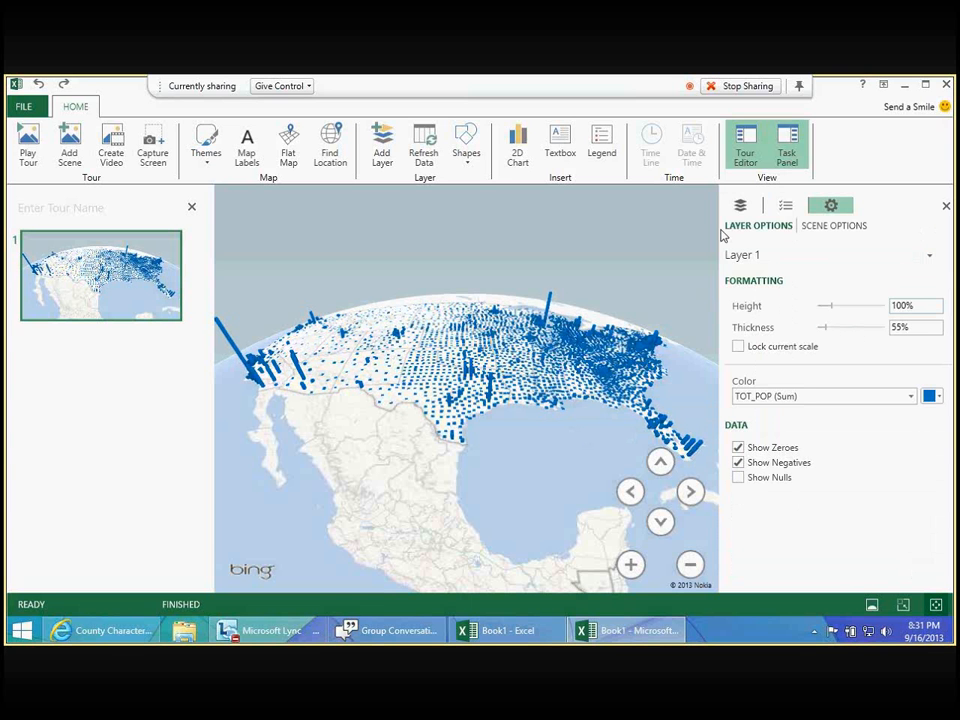
# - Return to Layer 1's field list and add AGEGRP from Census Raw Population as the category
pyautogui.click(786, 206)
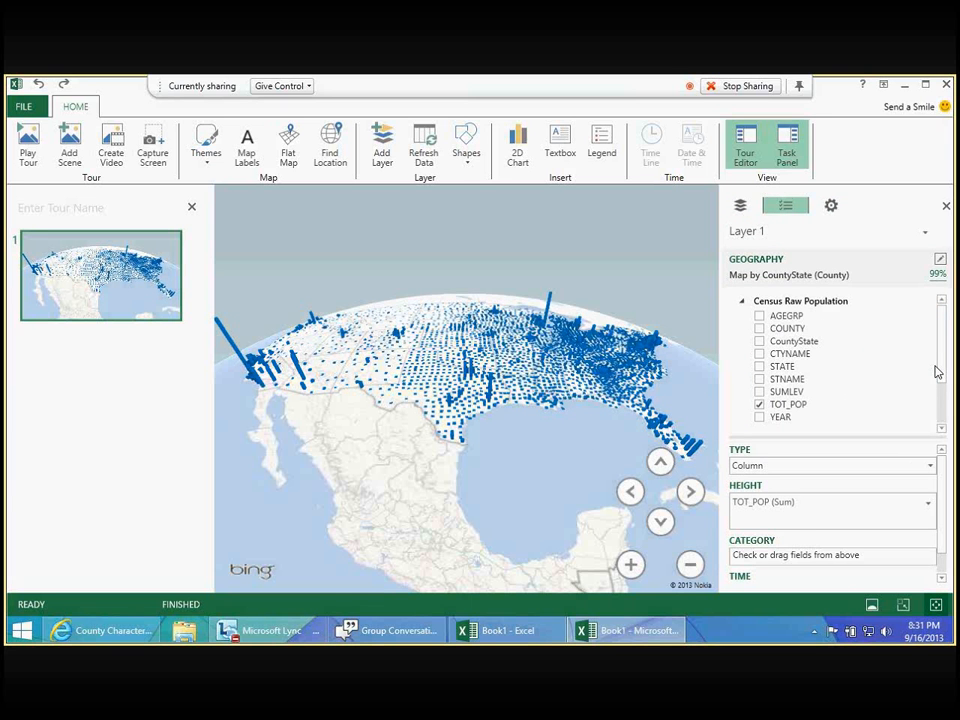
pyautogui.moveTo(939, 364)
pyautogui.mouseDown()
pyautogui.moveTo(939, 381)
pyautogui.moveTo(943, 352)
pyautogui.mouseUp()
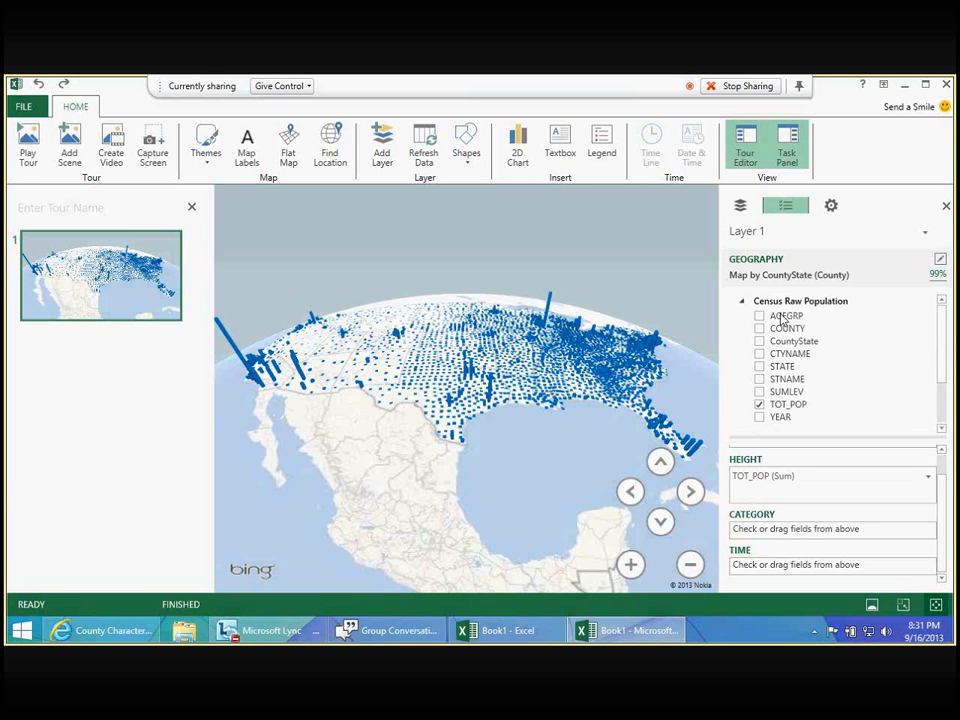
pyautogui.moveTo(785, 318); pyautogui.dragTo(787, 538)
pyautogui.moveTo(786, 536); pyautogui.dragTo(786, 538)
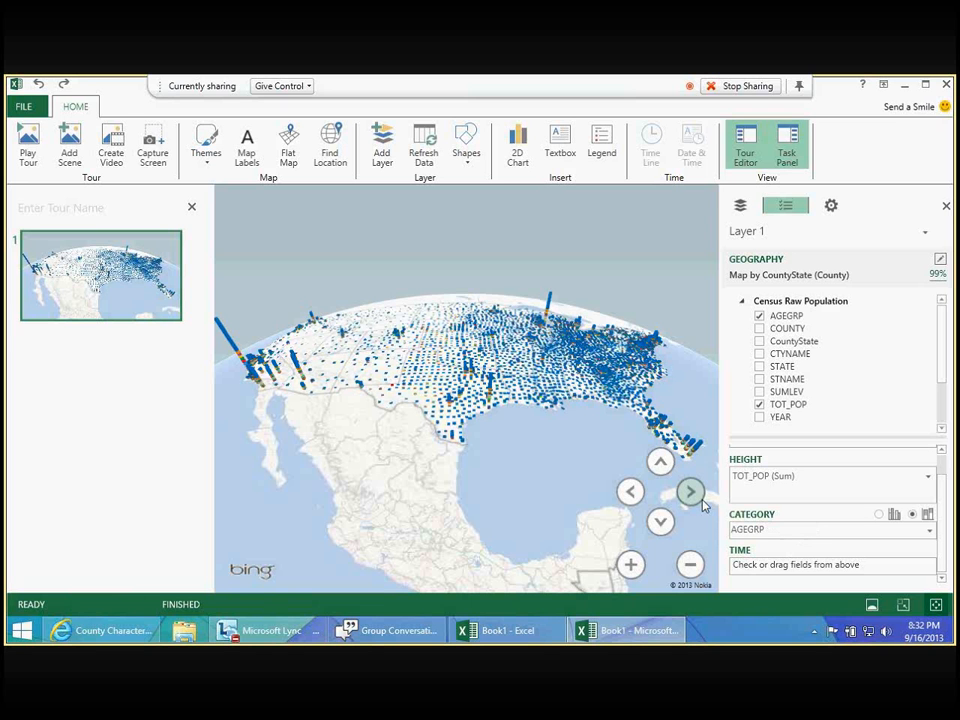
# - Examine the age-group columns up close along the Gulf Coast and around Lake Michigan, then view the wider United States
pyautogui.click(630, 565)
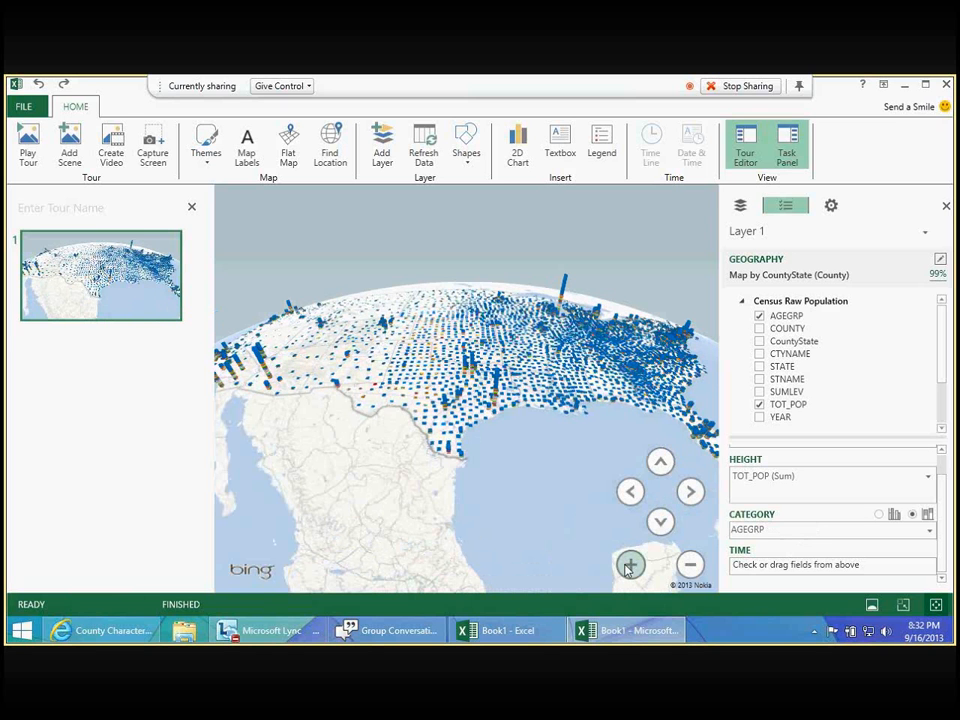
pyautogui.scroll(3, 525, 405)
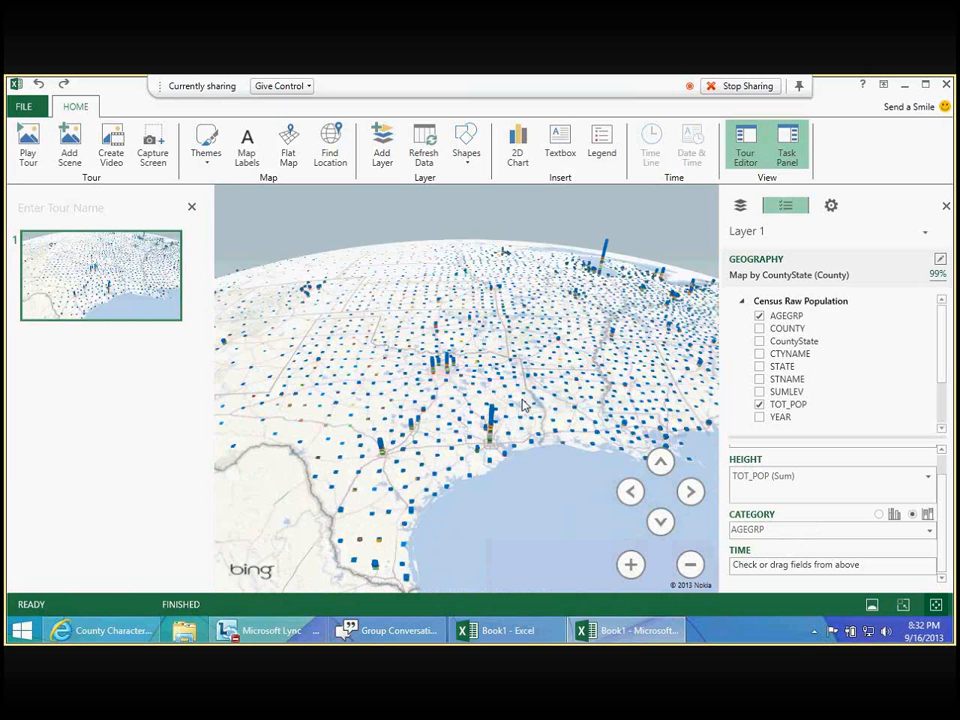
pyautogui.moveTo(523, 404); pyautogui.dragTo(333, 476)
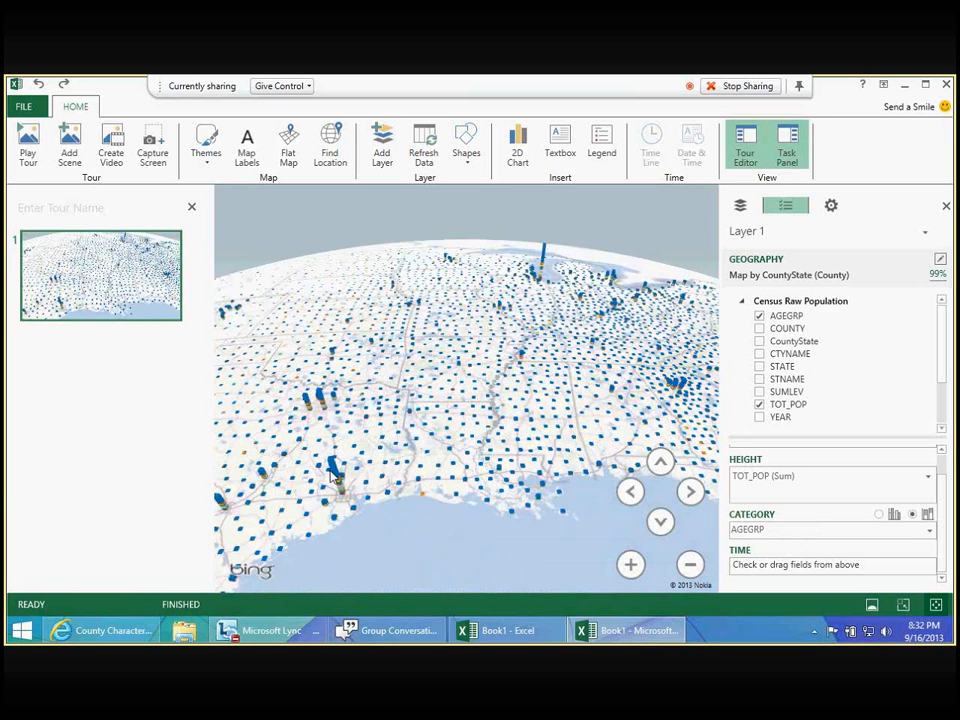
pyautogui.moveTo(337, 478)
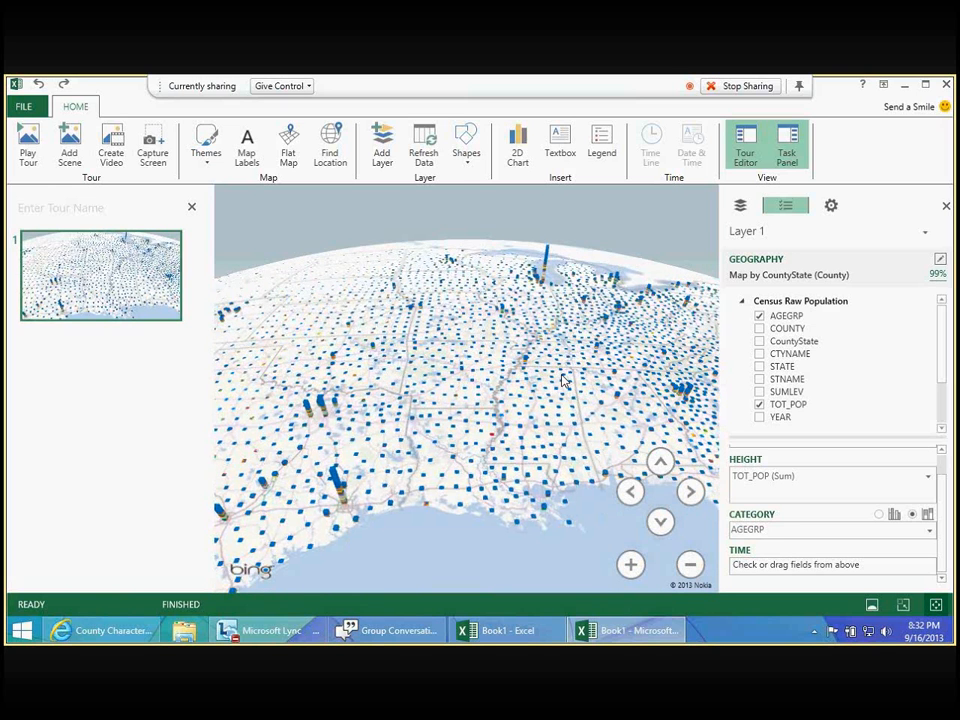
pyautogui.moveTo(563, 381); pyautogui.dragTo(540, 577)
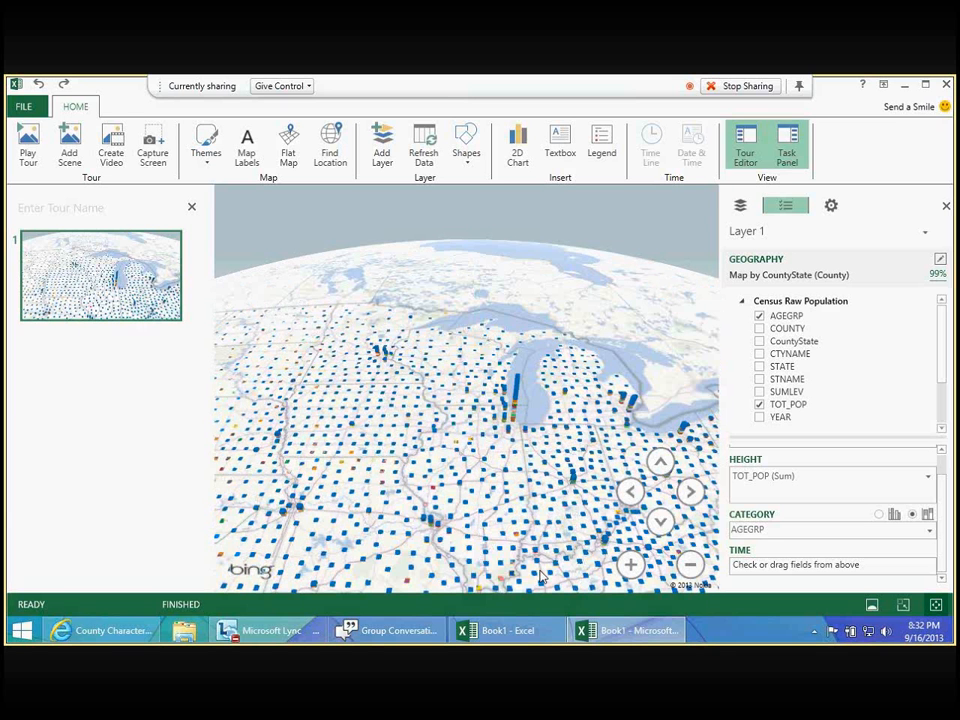
pyautogui.scroll(3, 570, 430)
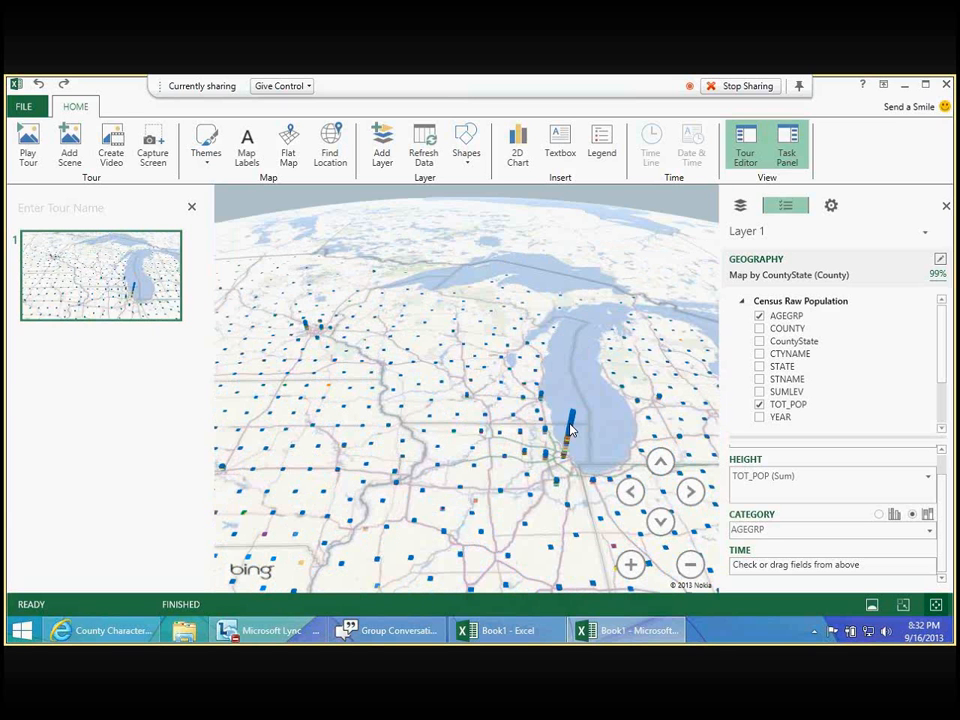
pyautogui.click(690, 566)
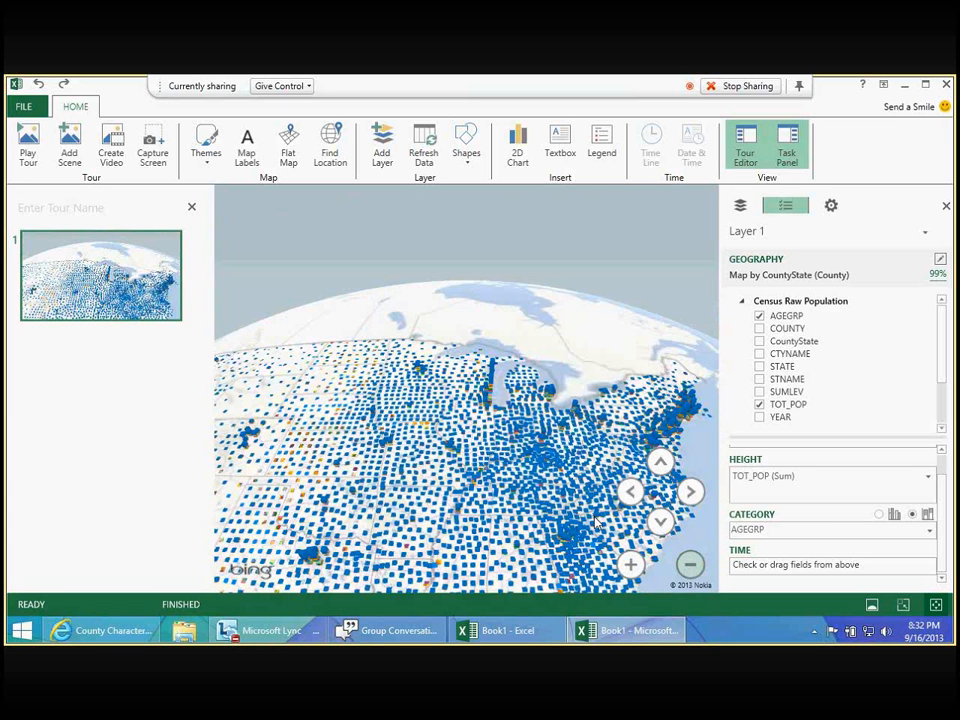
pyautogui.click(700, 562)
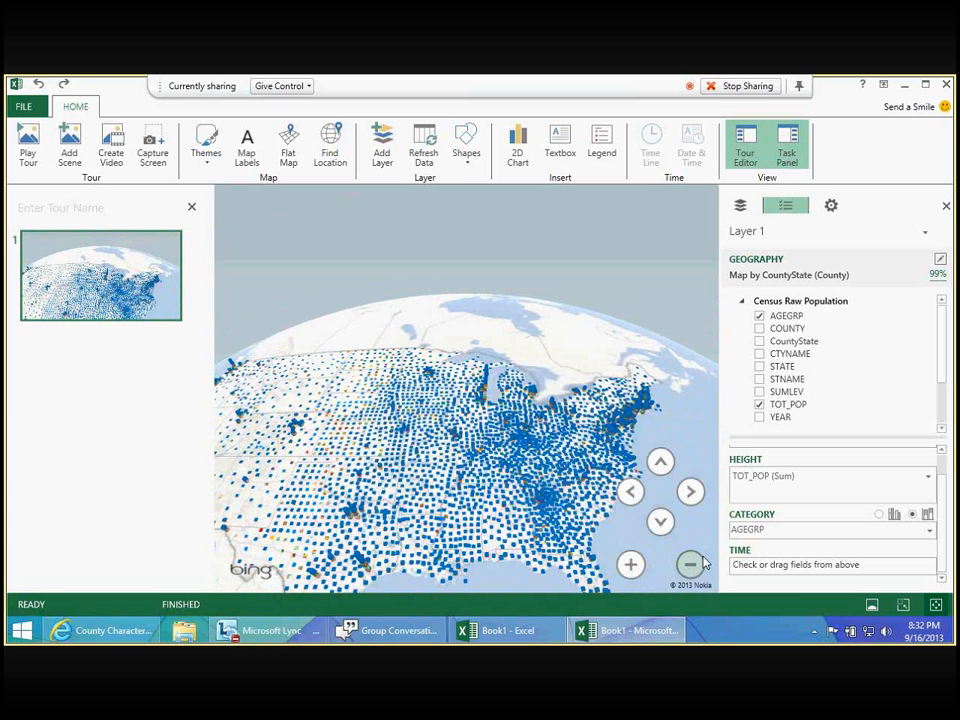
# - Add Date from TimeDim as Layer 1's time field
pyautogui.scroll(-3, 936, 418)
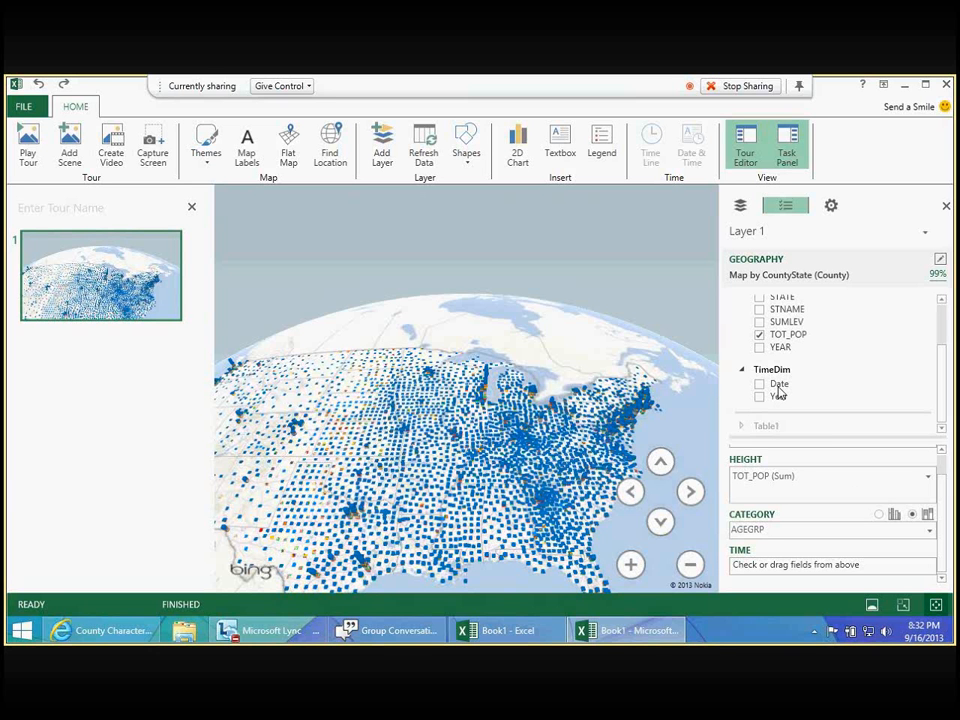
pyautogui.moveTo(779, 393); pyautogui.dragTo(800, 567)
pyautogui.moveTo(800, 570); pyautogui.dragTo(800, 568)
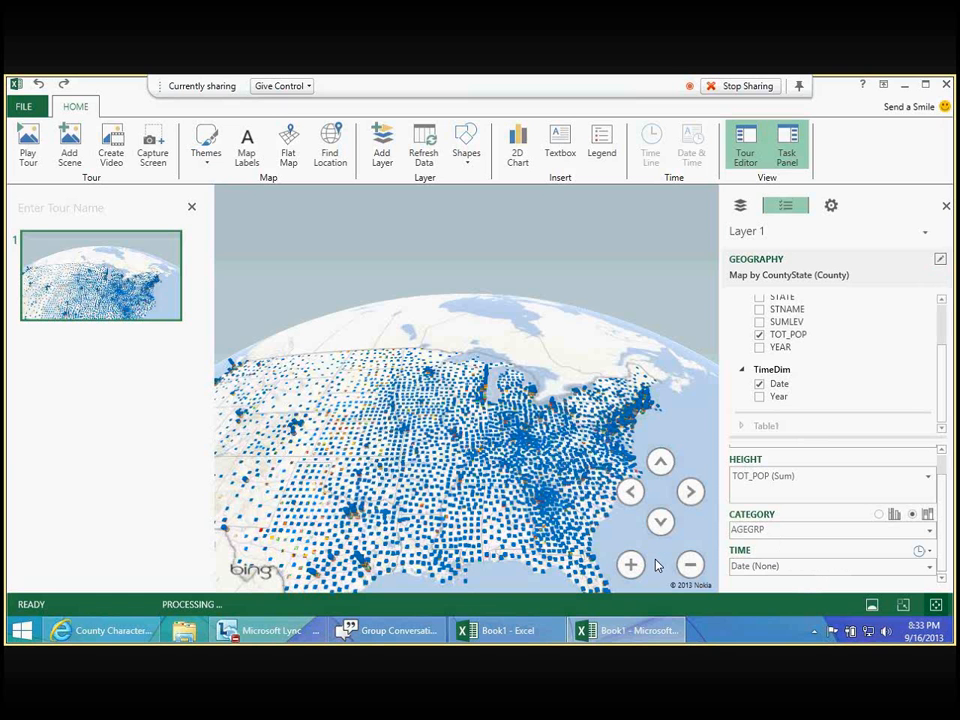
# - Close the tour editor and reposition the globe so the whole contiguous United States fits the enlarged map
pyautogui.scroll(-3, 412, 556)
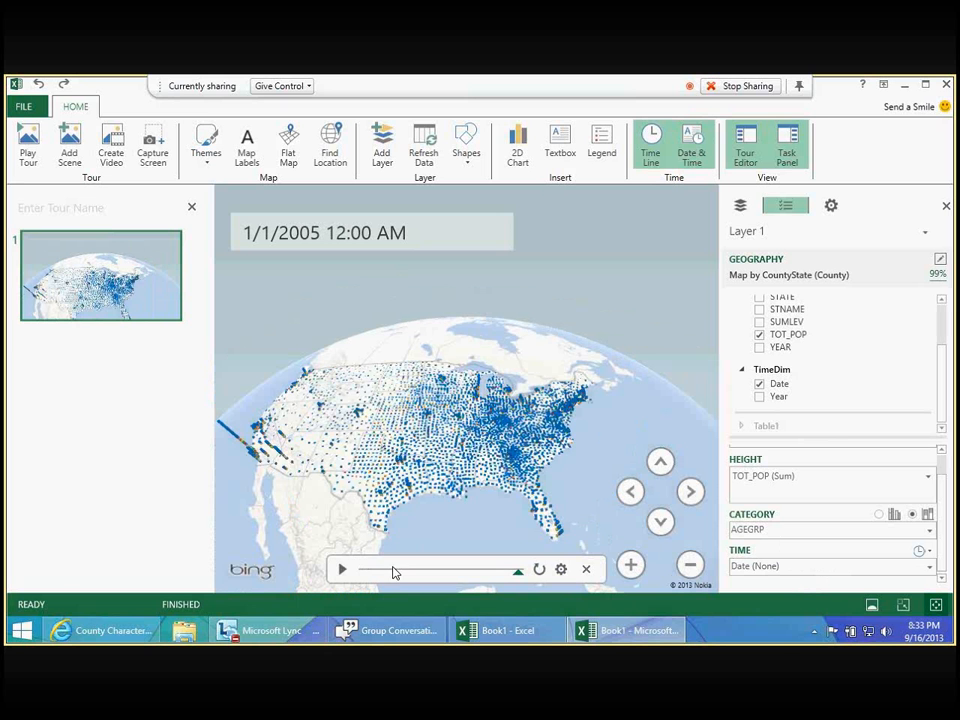
pyautogui.click(631, 565)
pyautogui.click(632, 566)
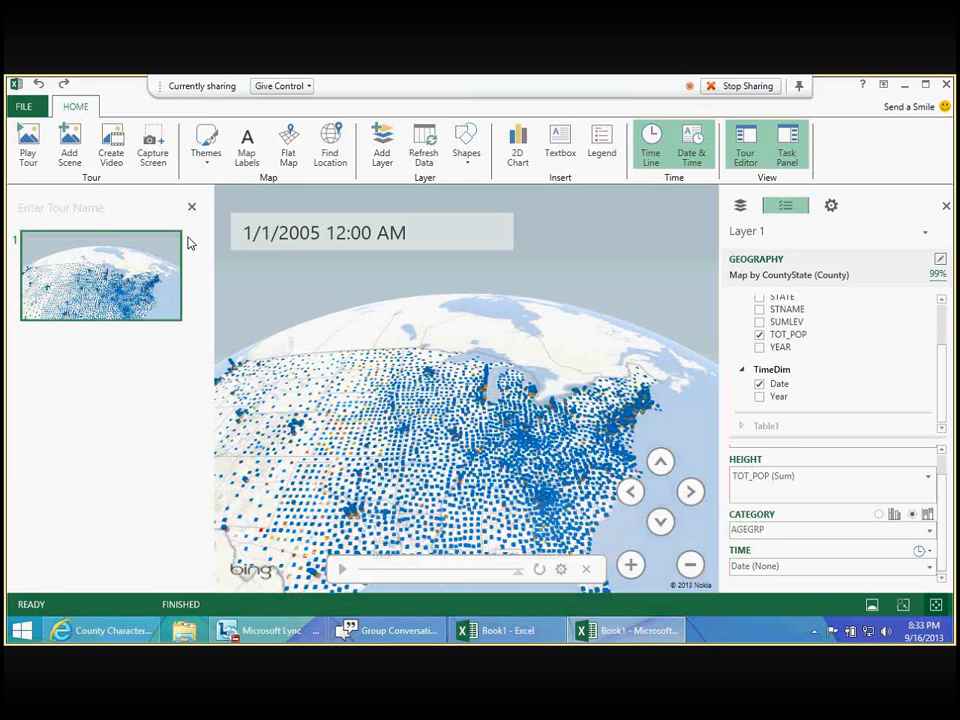
pyautogui.click(191, 207)
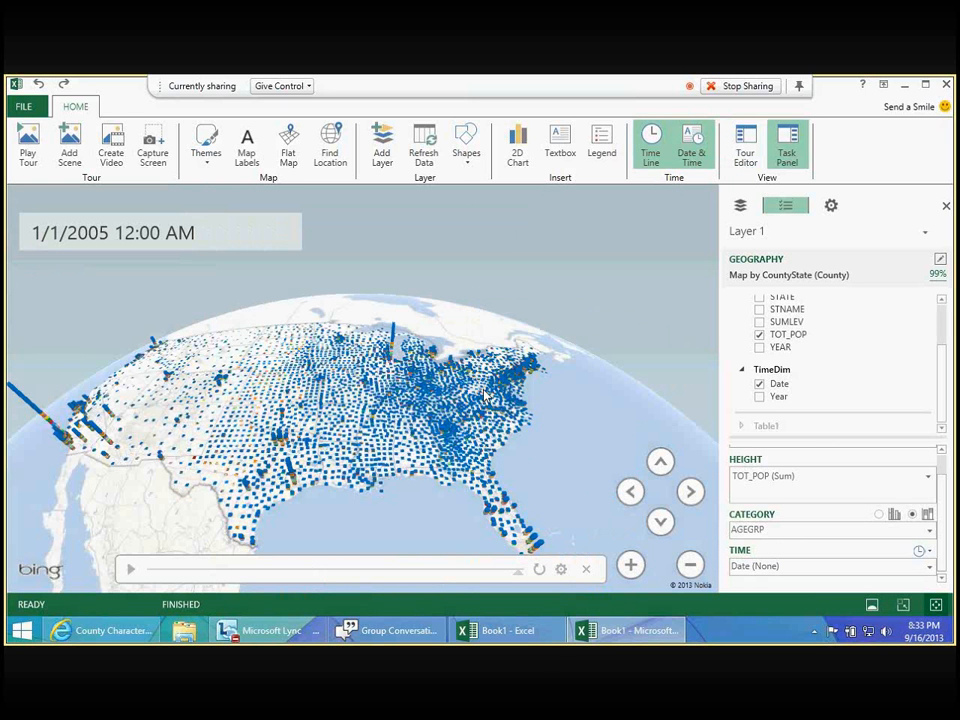
pyautogui.moveTo(484, 395); pyautogui.dragTo(498, 380)
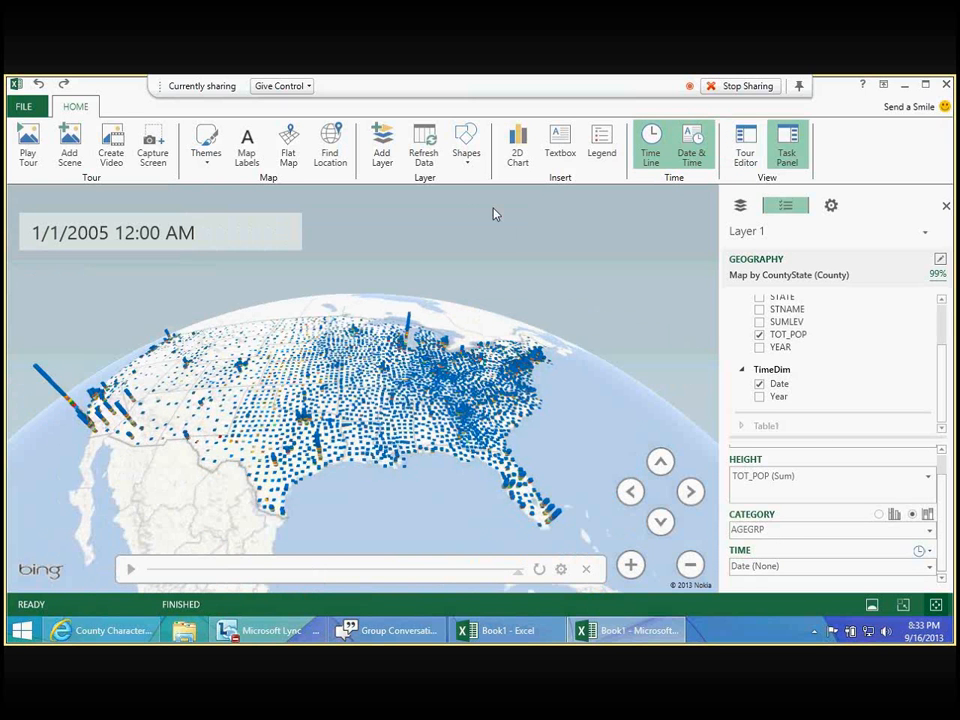
# - Hide the map's time line and show it again
pyautogui.click(653, 150)
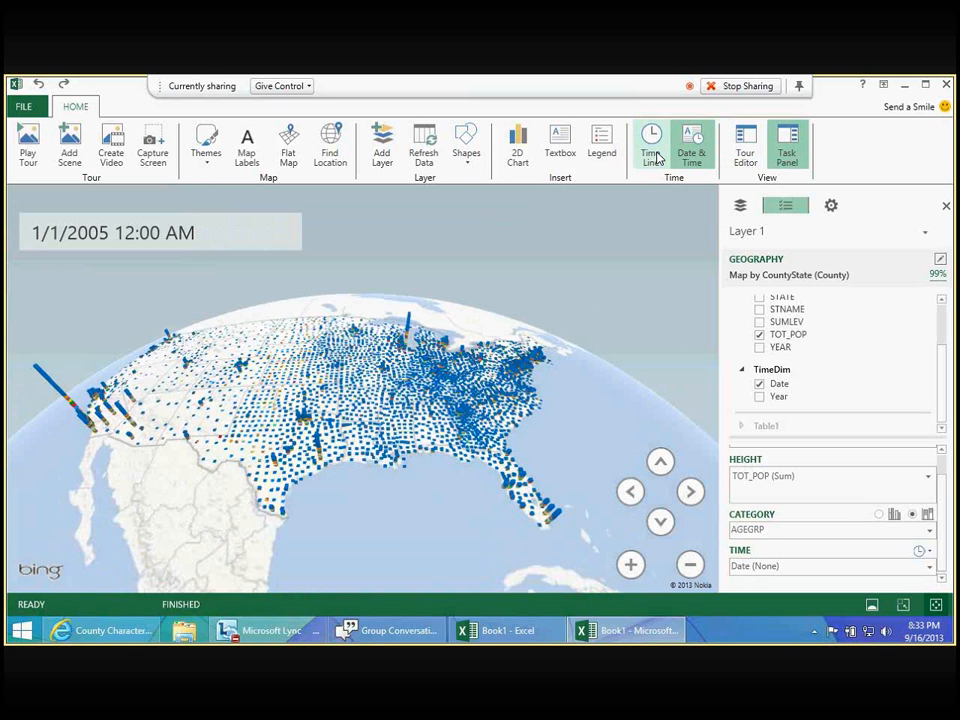
pyautogui.click(656, 155)
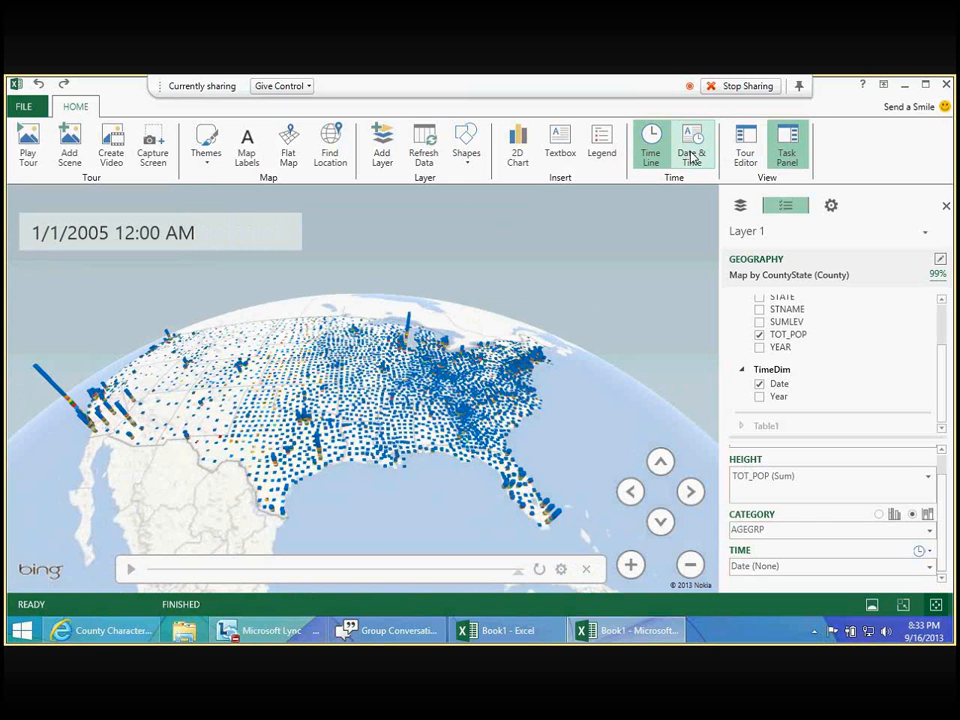
pyautogui.click(116, 228)
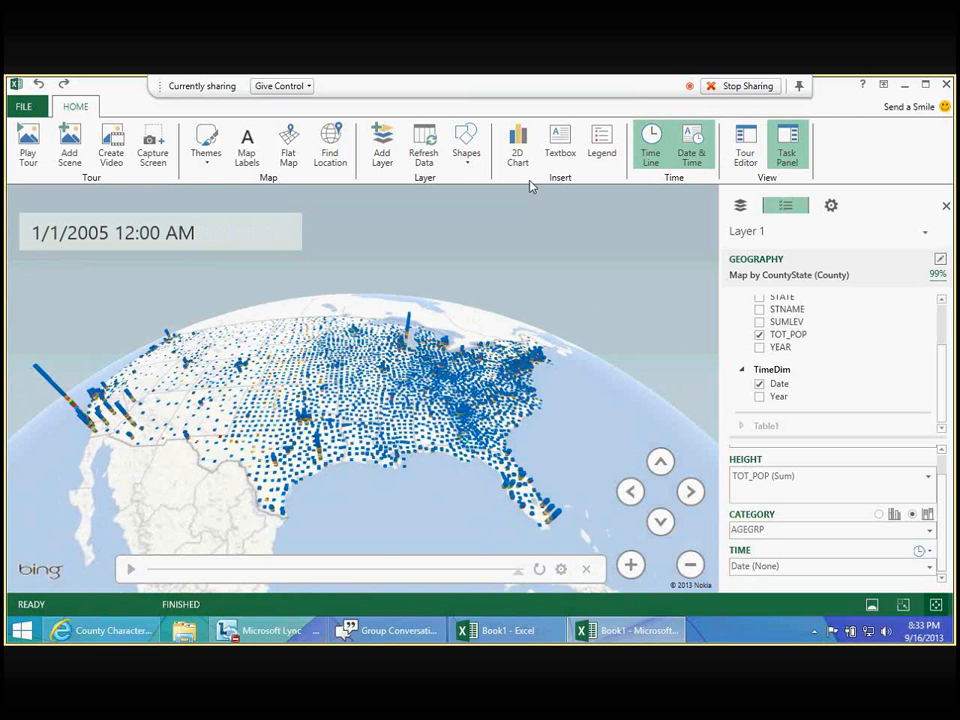
# - Hide the date and time display on the map and play the population time line
pyautogui.click(692, 140)
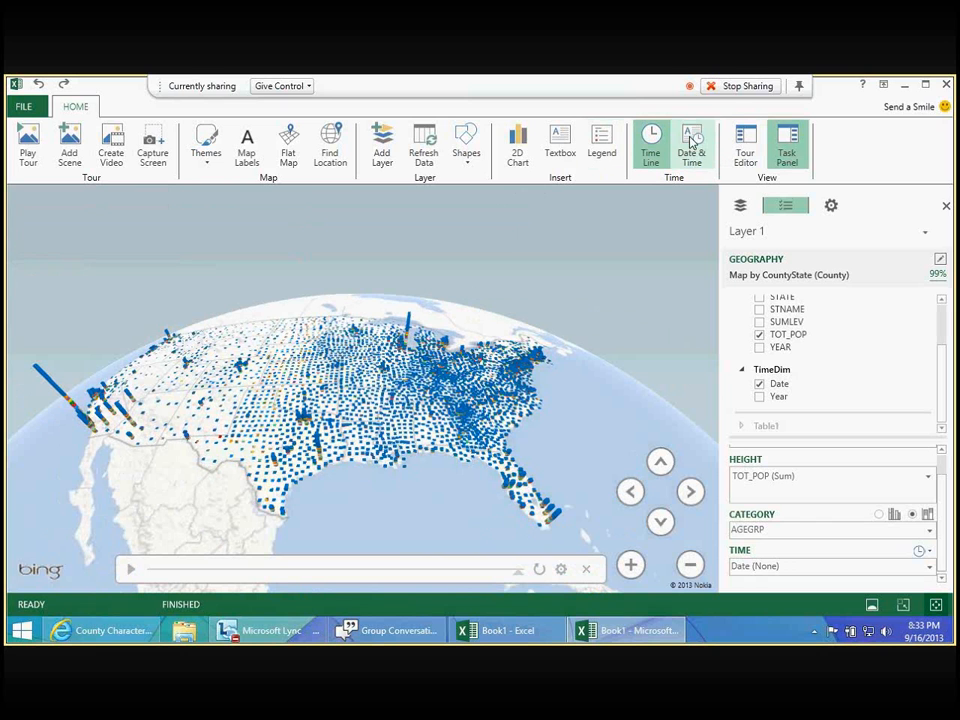
pyautogui.click(691, 142)
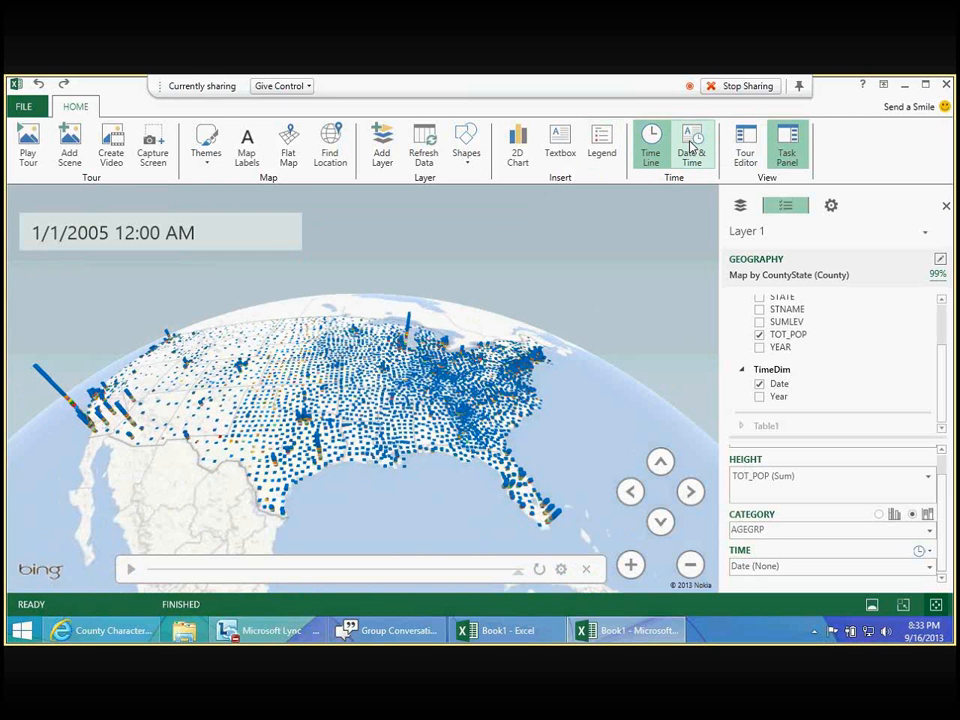
pyautogui.click(690, 146)
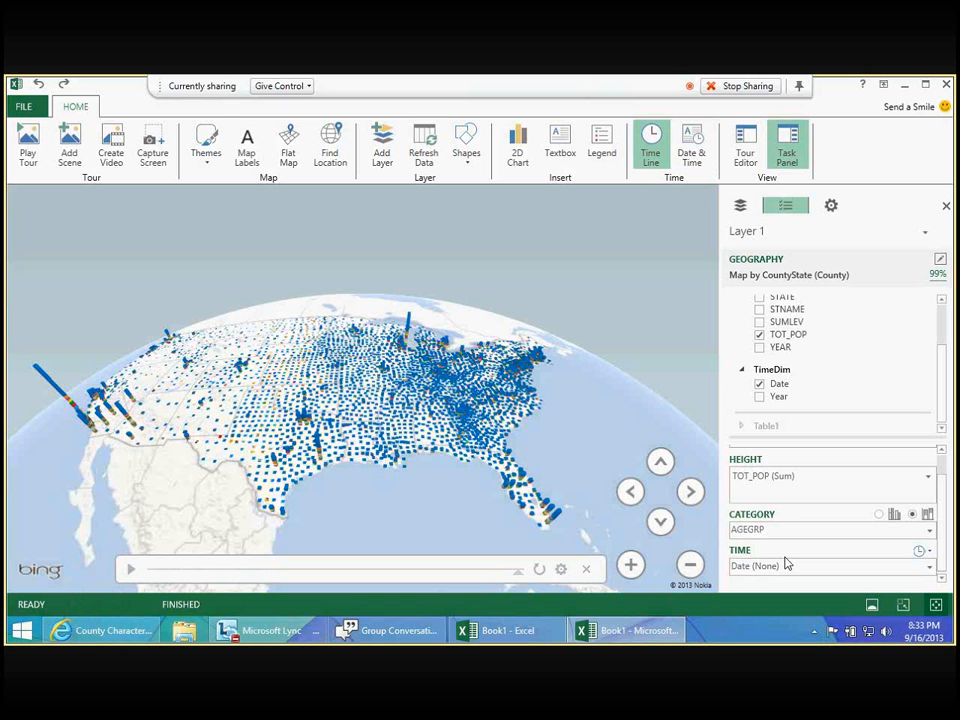
pyautogui.click(130, 569)
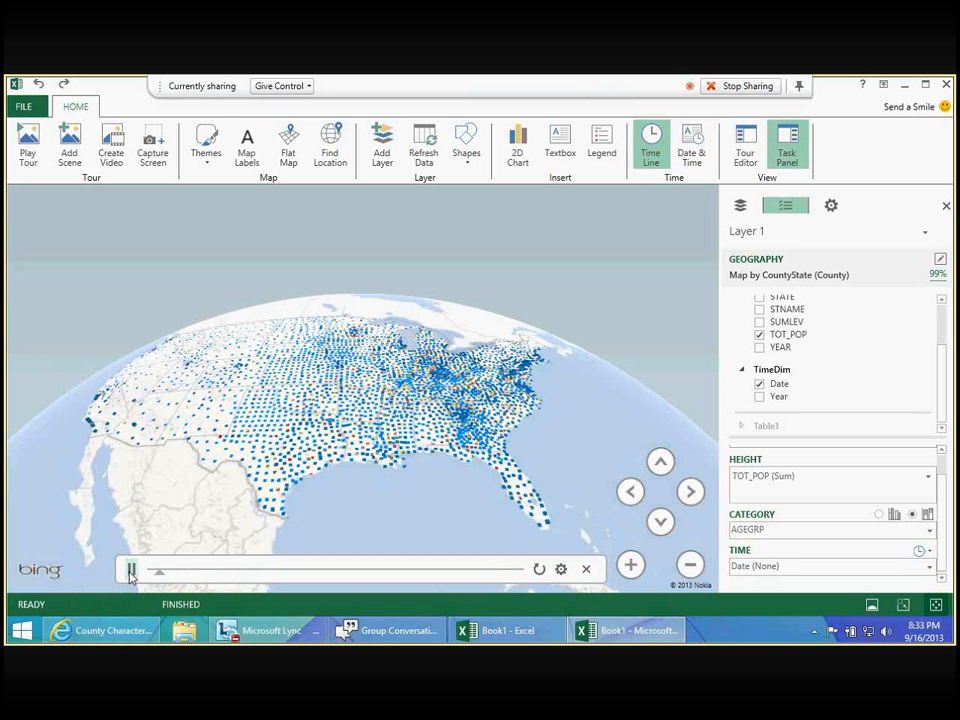